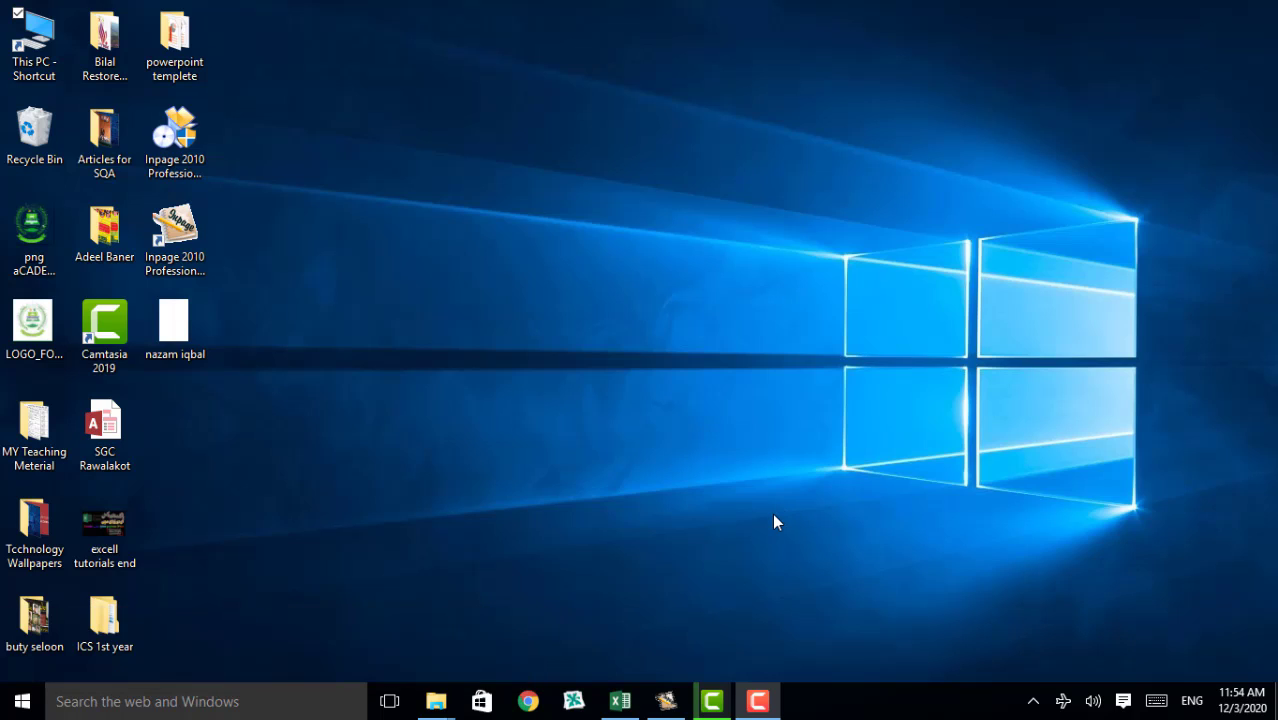
- Switch to the open Excel workbook and view the Find & Select options
left_click(624, 700)
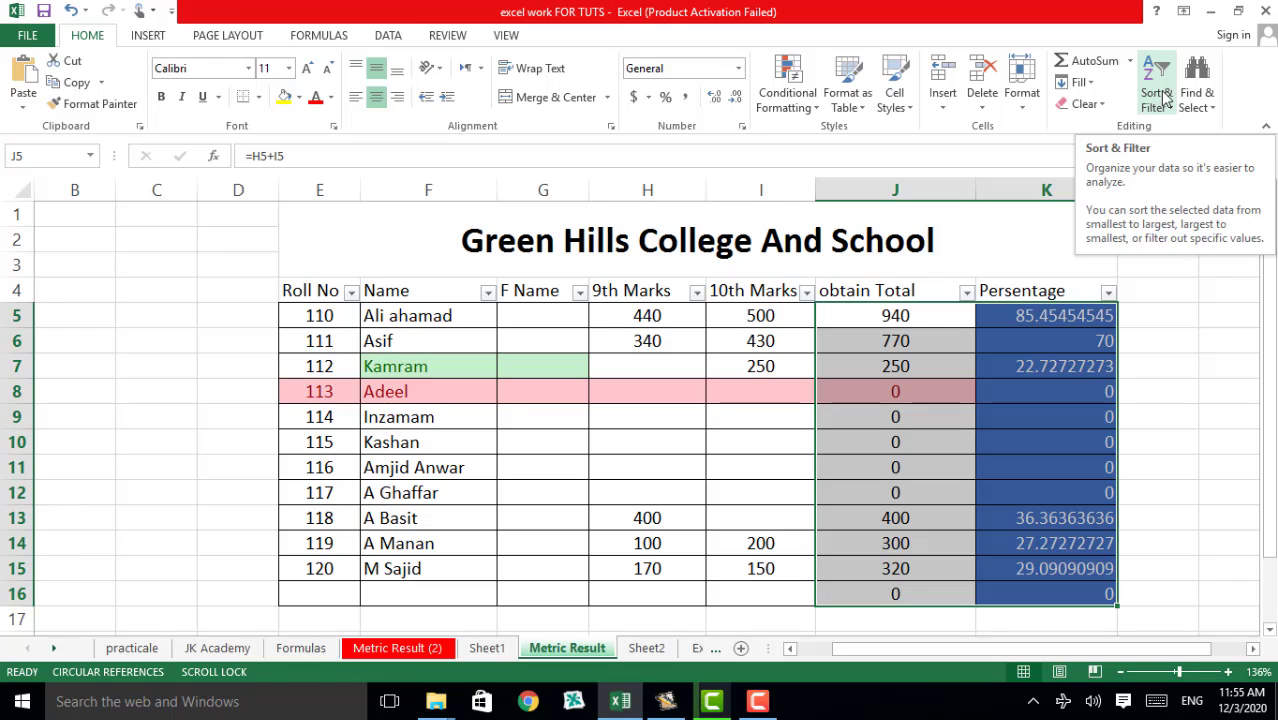
left_click(1213, 110)
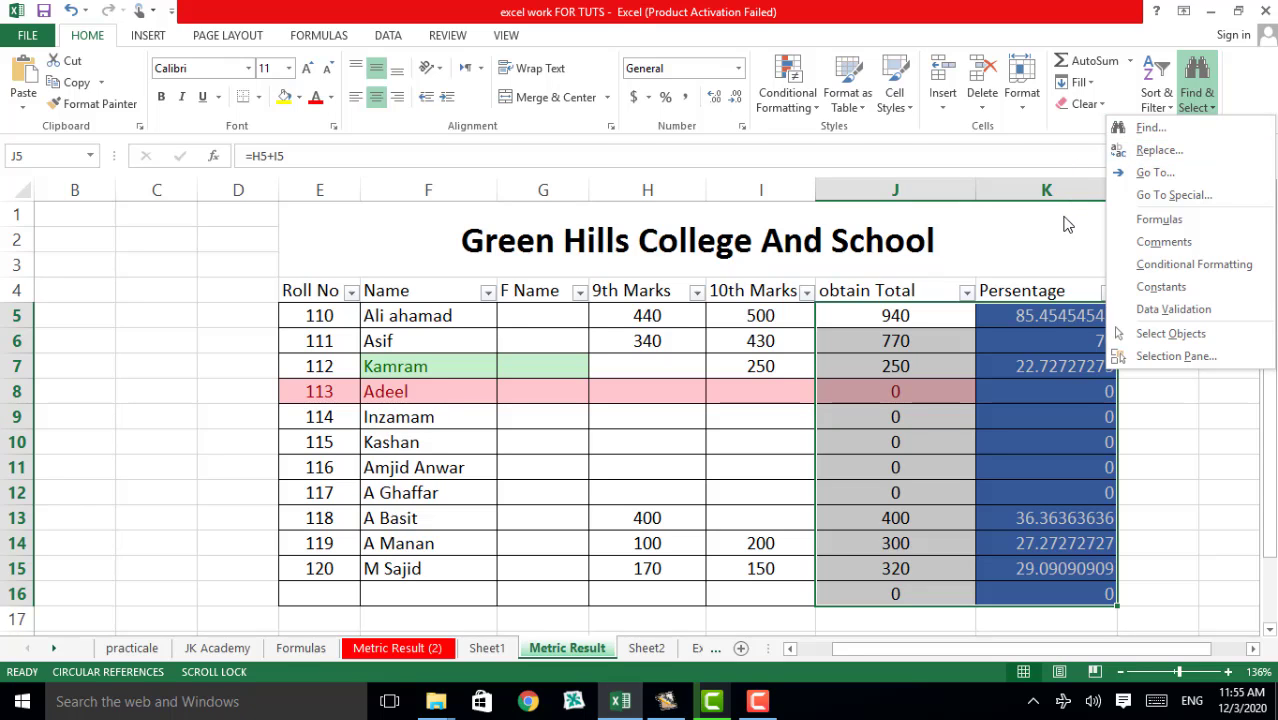
left_click(1183, 426)
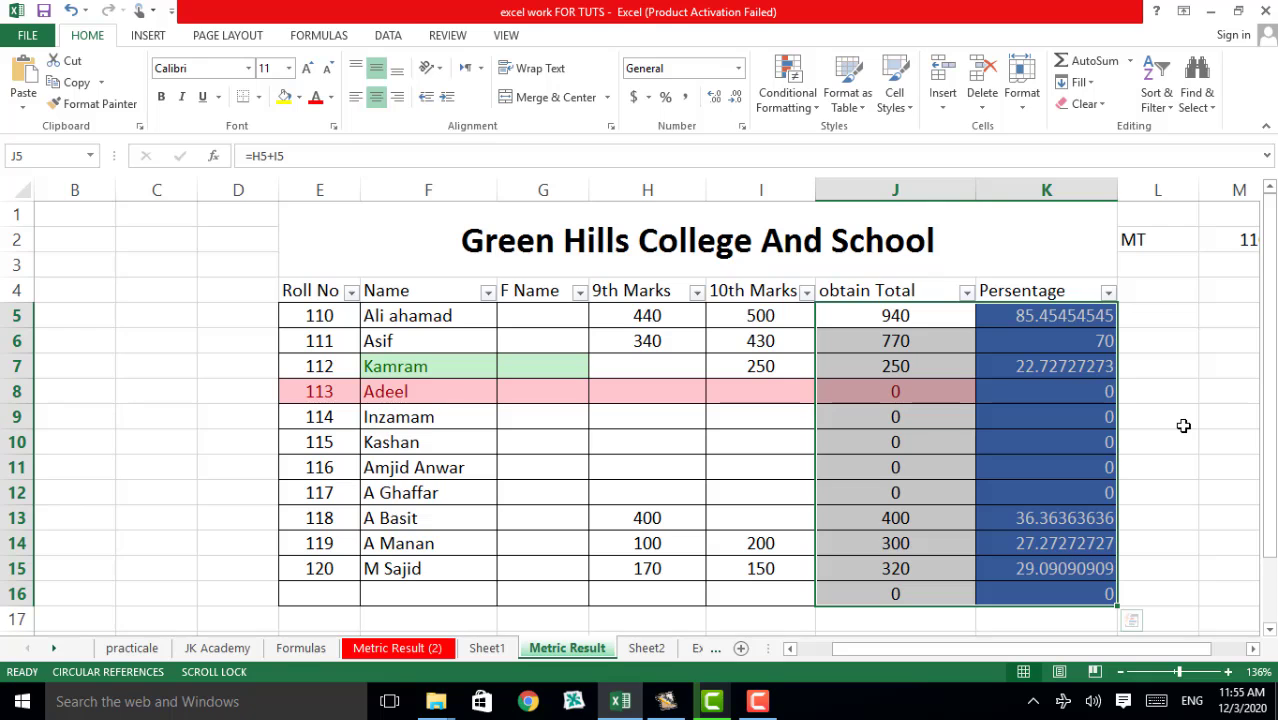
- Delete the Sheet2 worksheet and add a new blank worksheet after Excell Functions
left_click(145, 36)
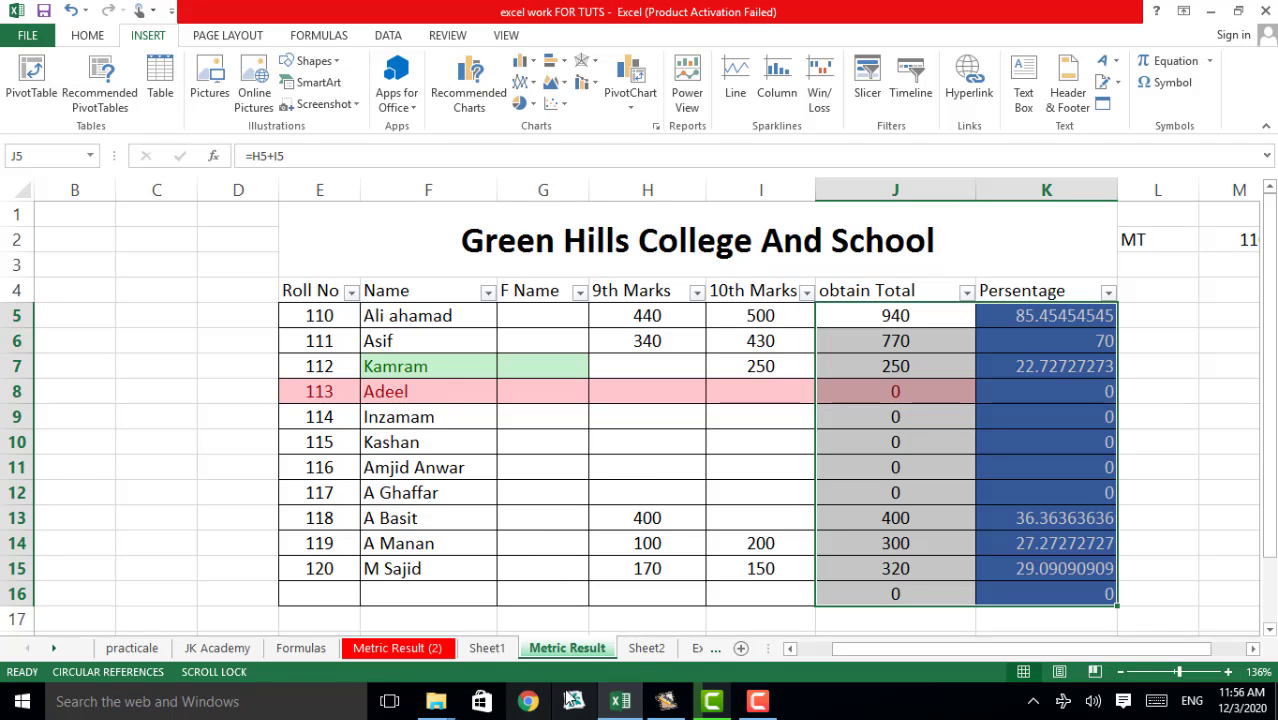
right_click(646, 650)
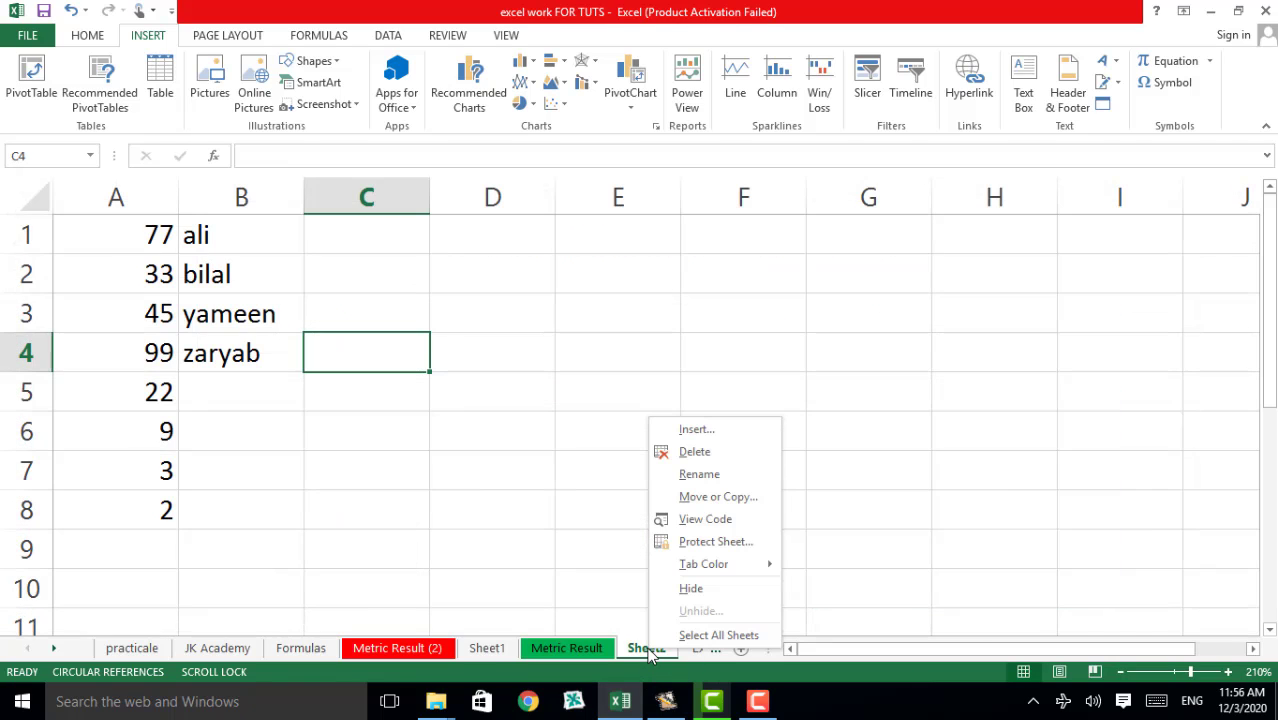
left_click(684, 452)
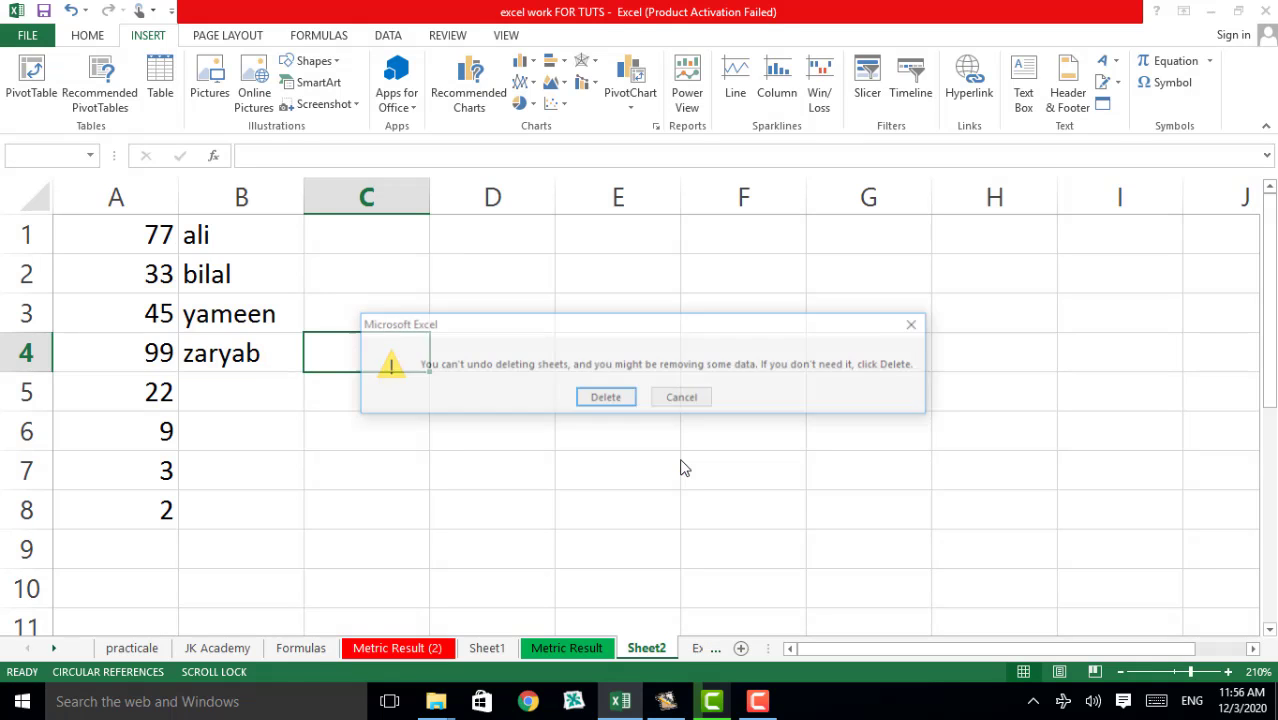
left_click(626, 401)
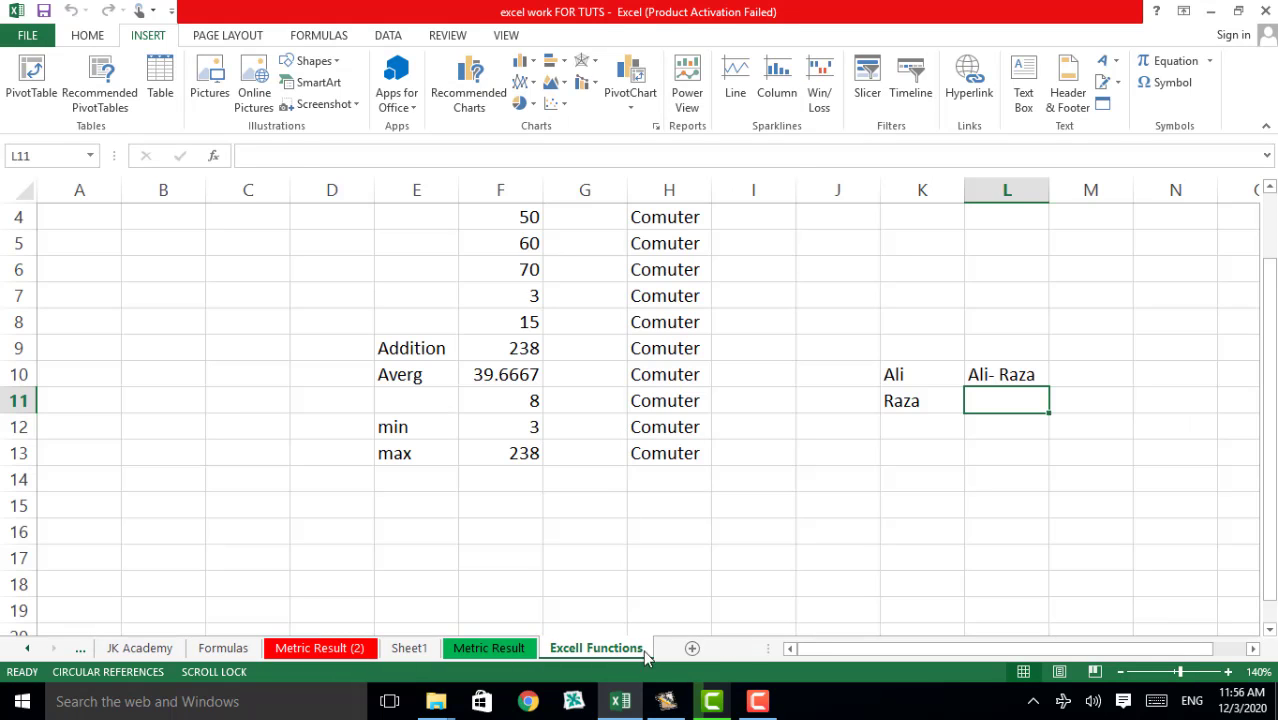
left_click(692, 648)
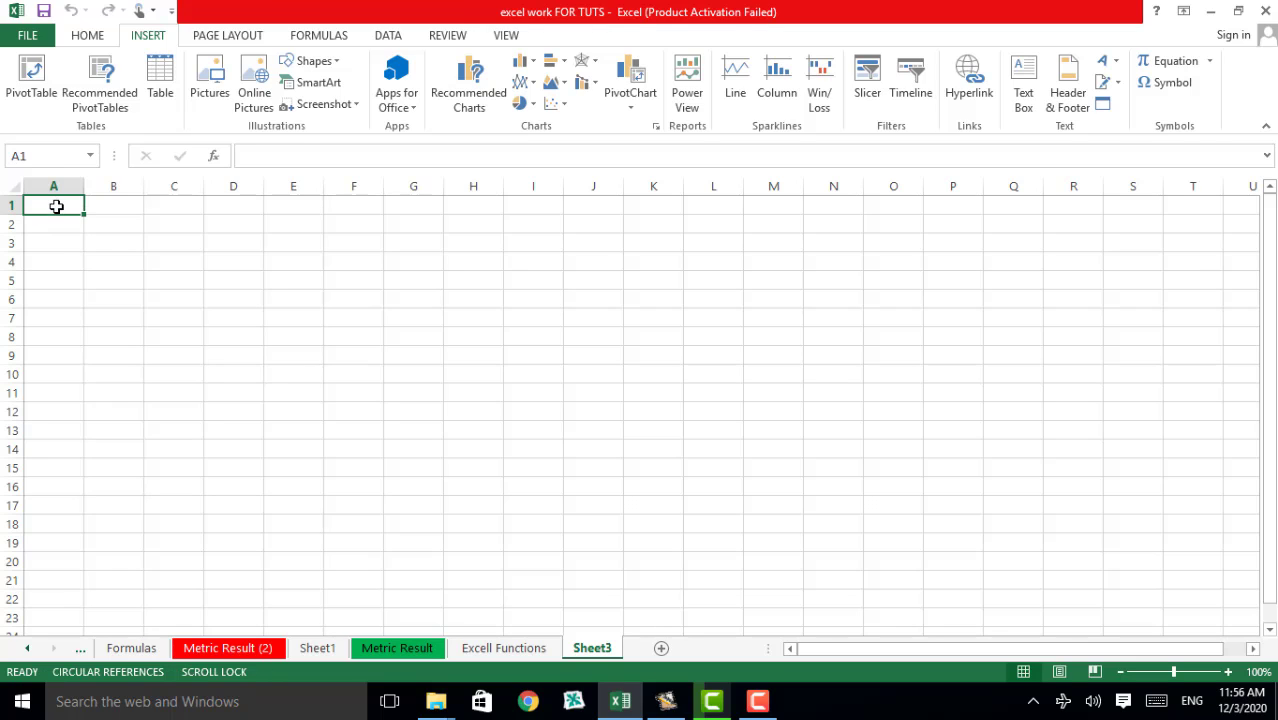
- Create a table from the range A1:H17 on the new sheet, without marking existing headers
left_click_drag(54, 203, 453, 500)
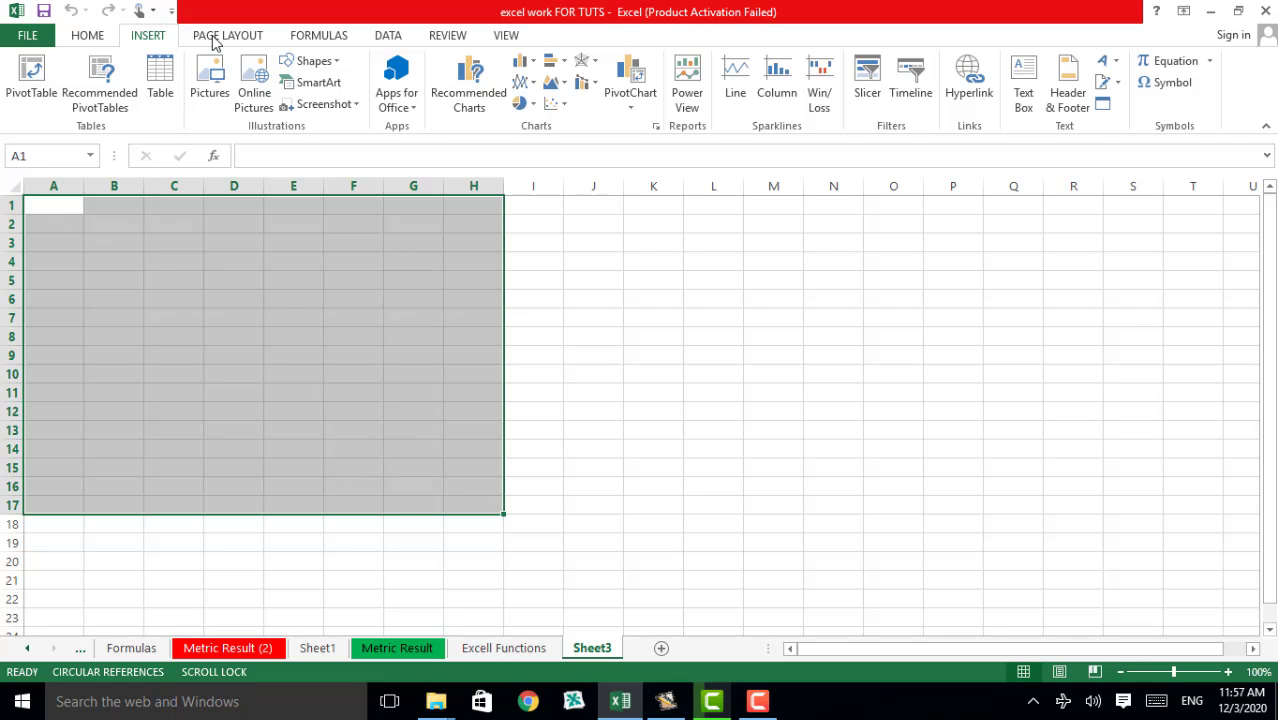
left_click(157, 76)
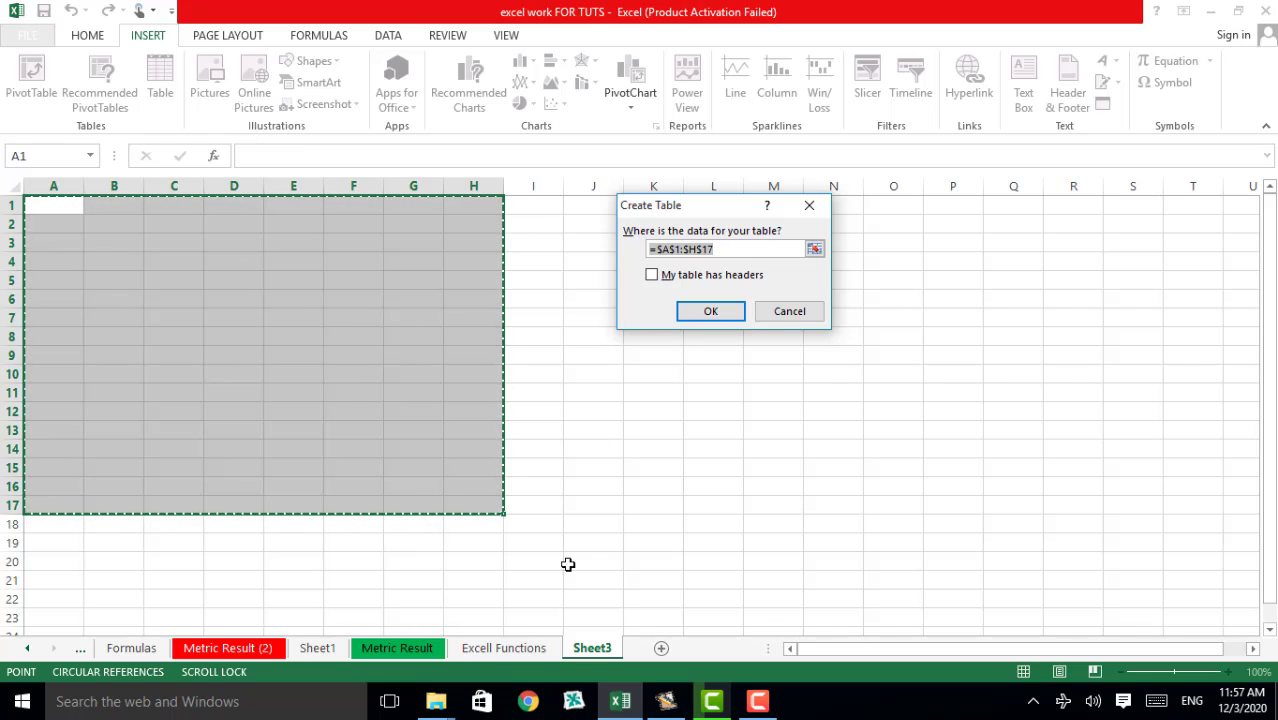
left_click(711, 311)
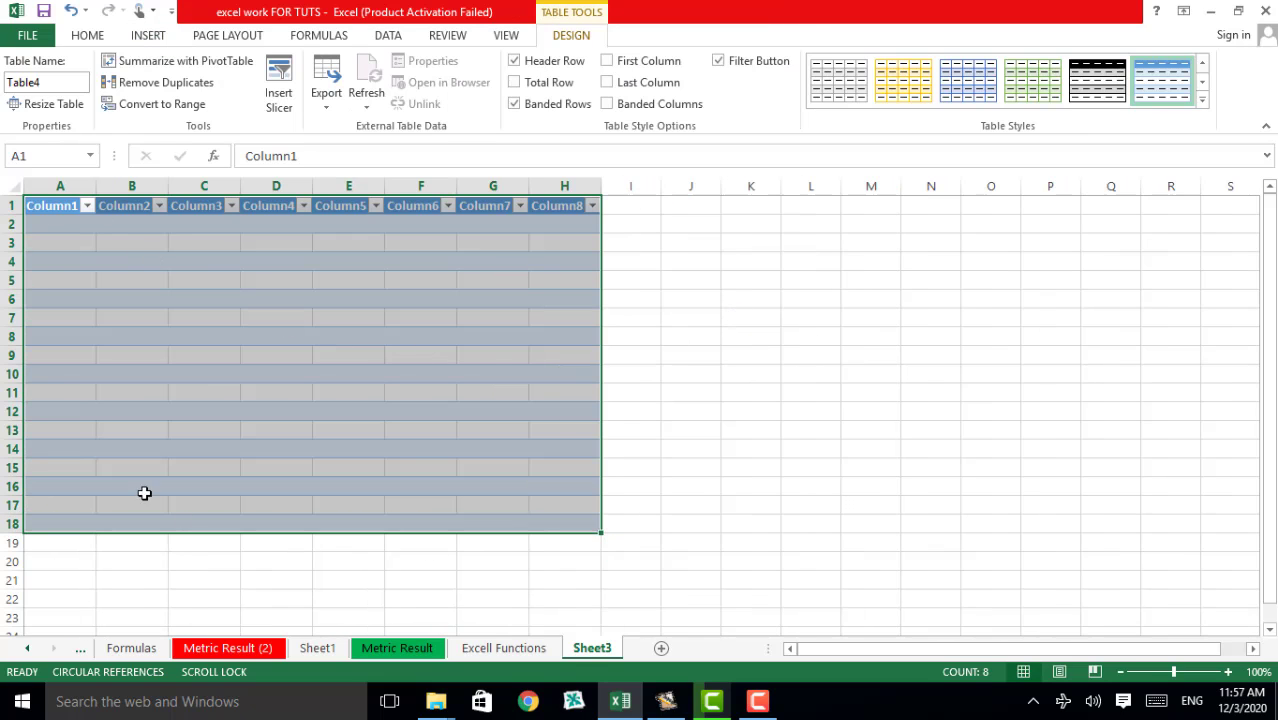
- Apply the black banded style from the second row of the Medium table styles to the table
left_click(1114, 86)
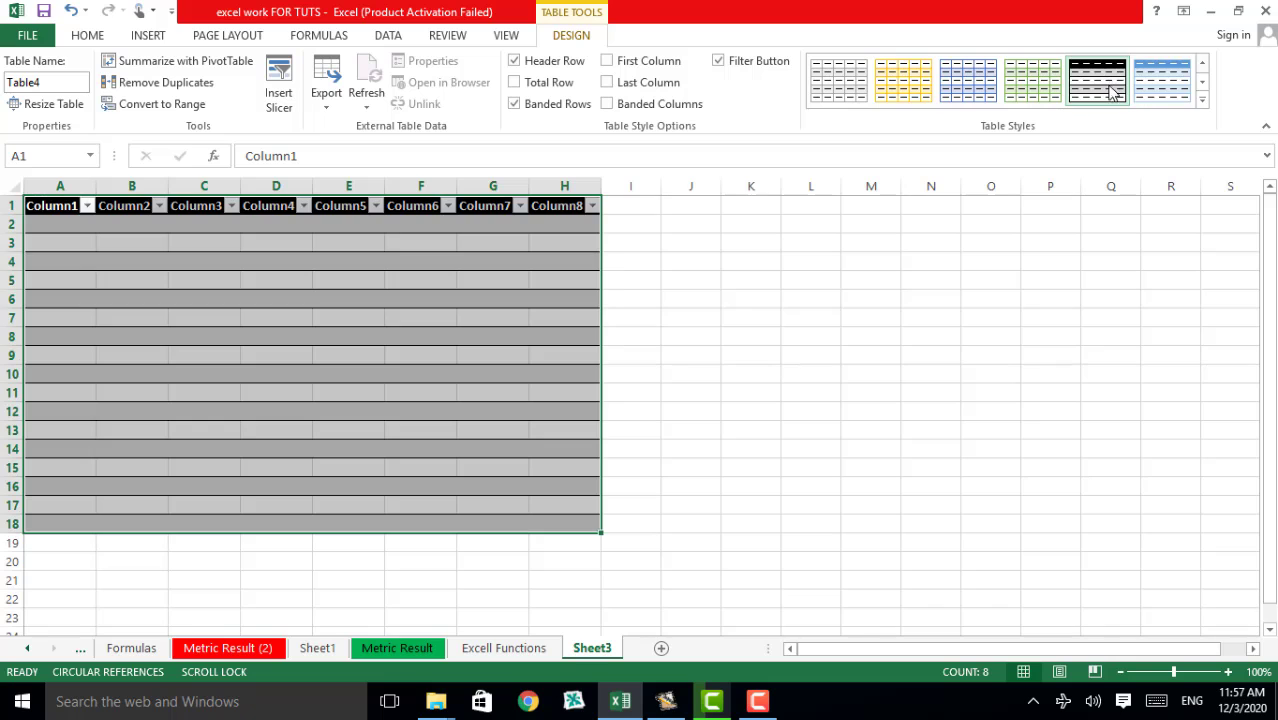
left_click(1203, 101)
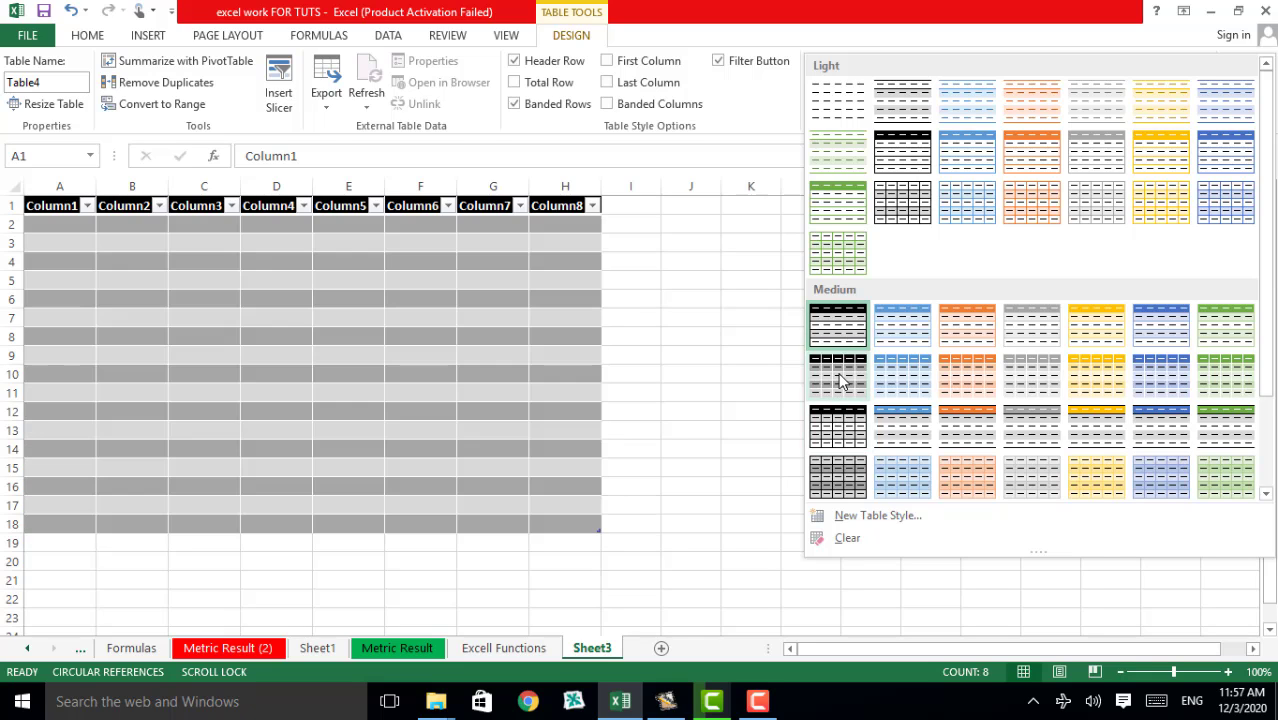
left_click(836, 378)
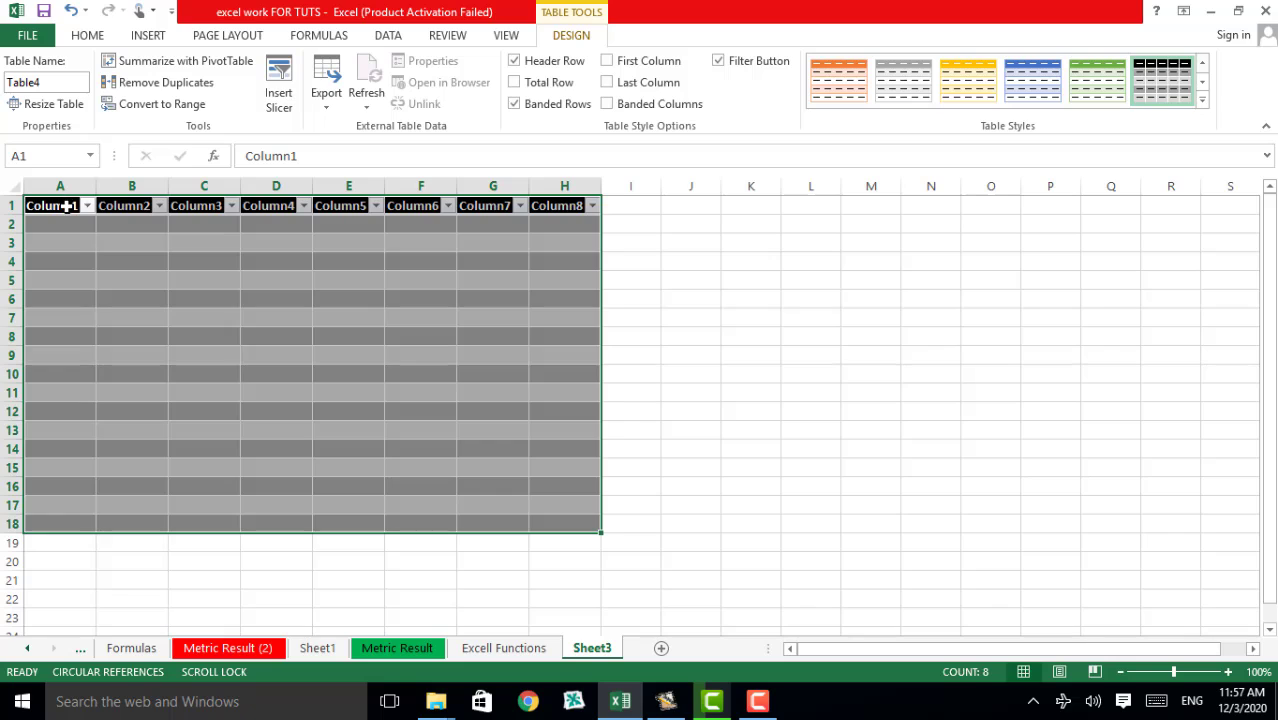
- Rename the table's first column header to "Roll no"
double_click(64, 205)
double_click(64, 205)
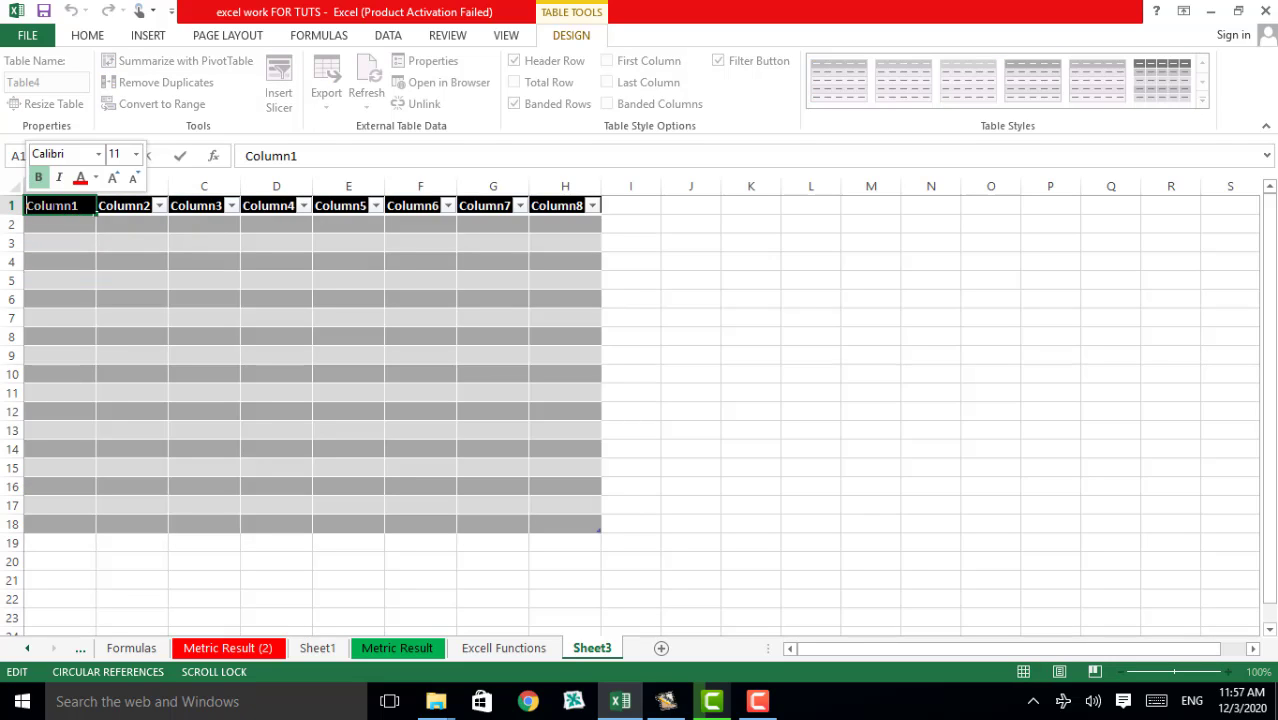
left_click_drag(80, 207, 20, 210)
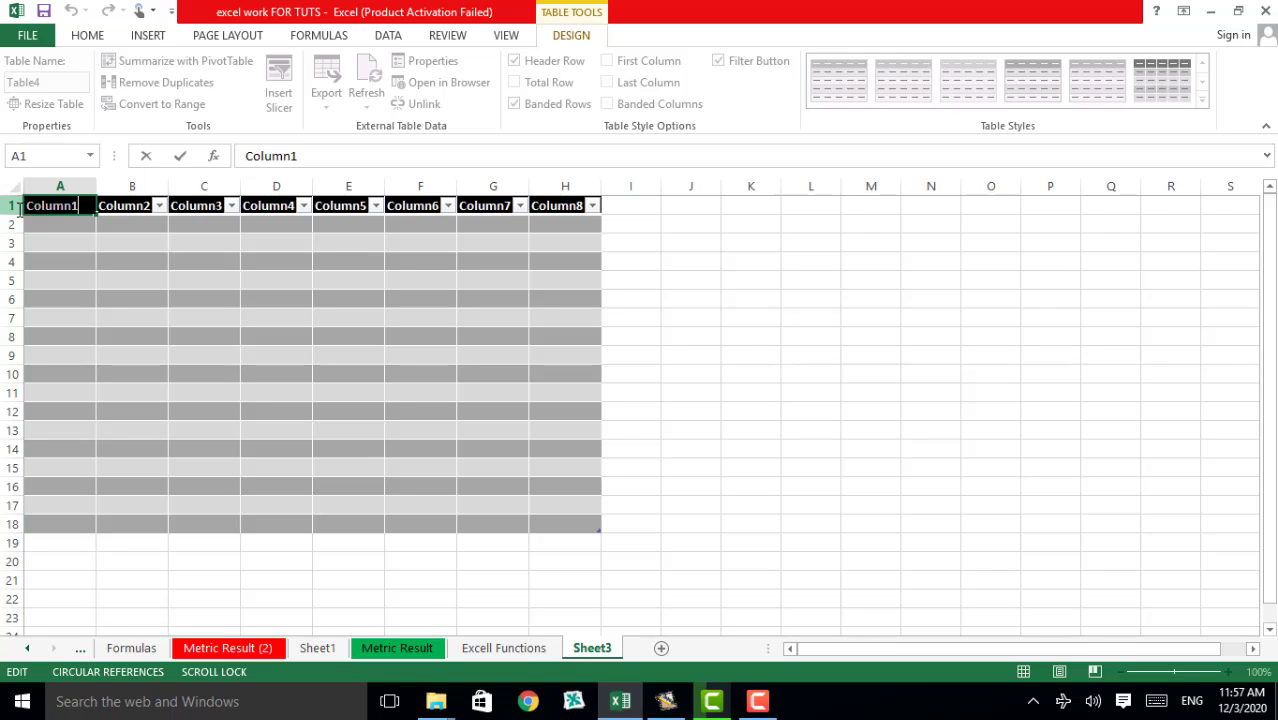
type("Roll")
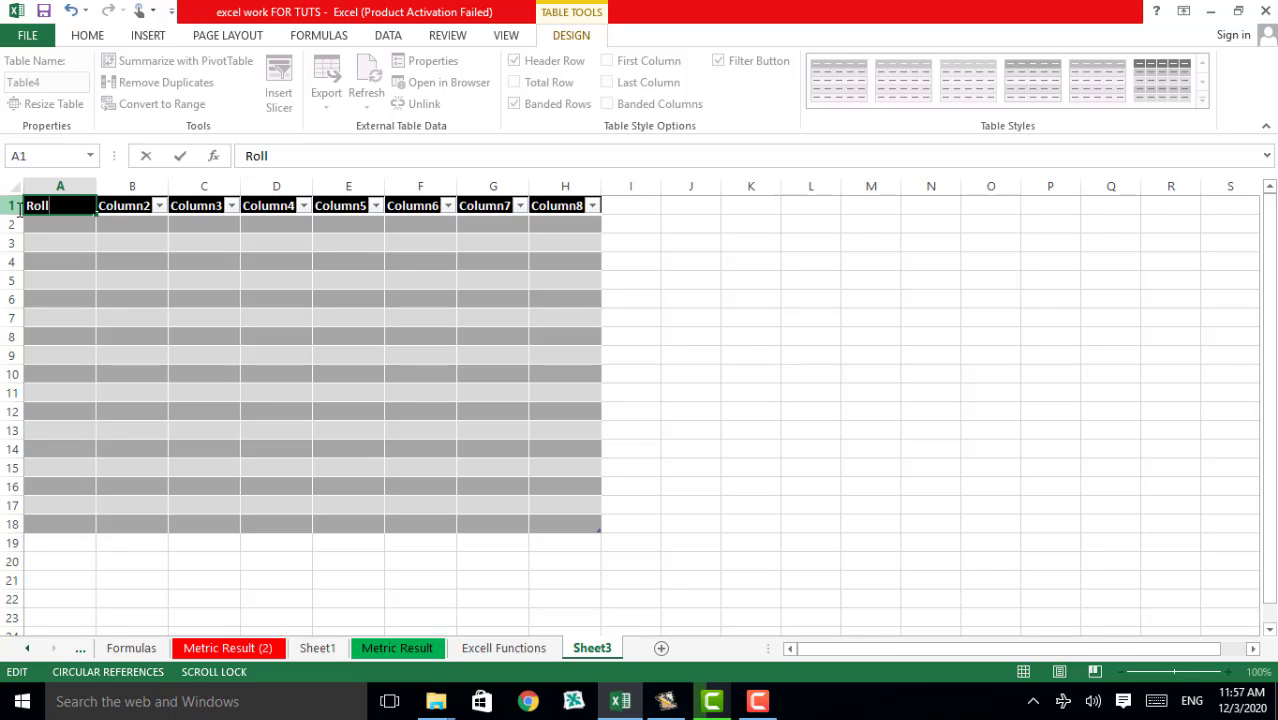
type(" no")
left_click(121, 197)
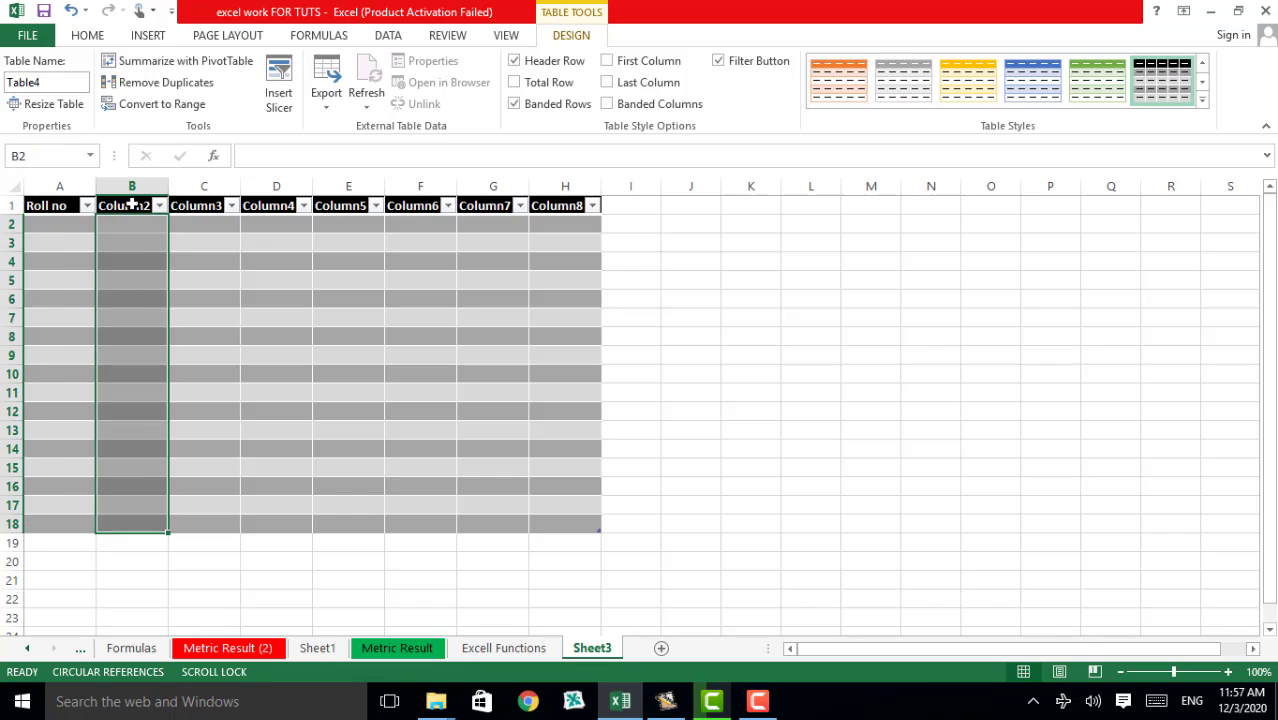
left_click(204, 210)
left_click(274, 210)
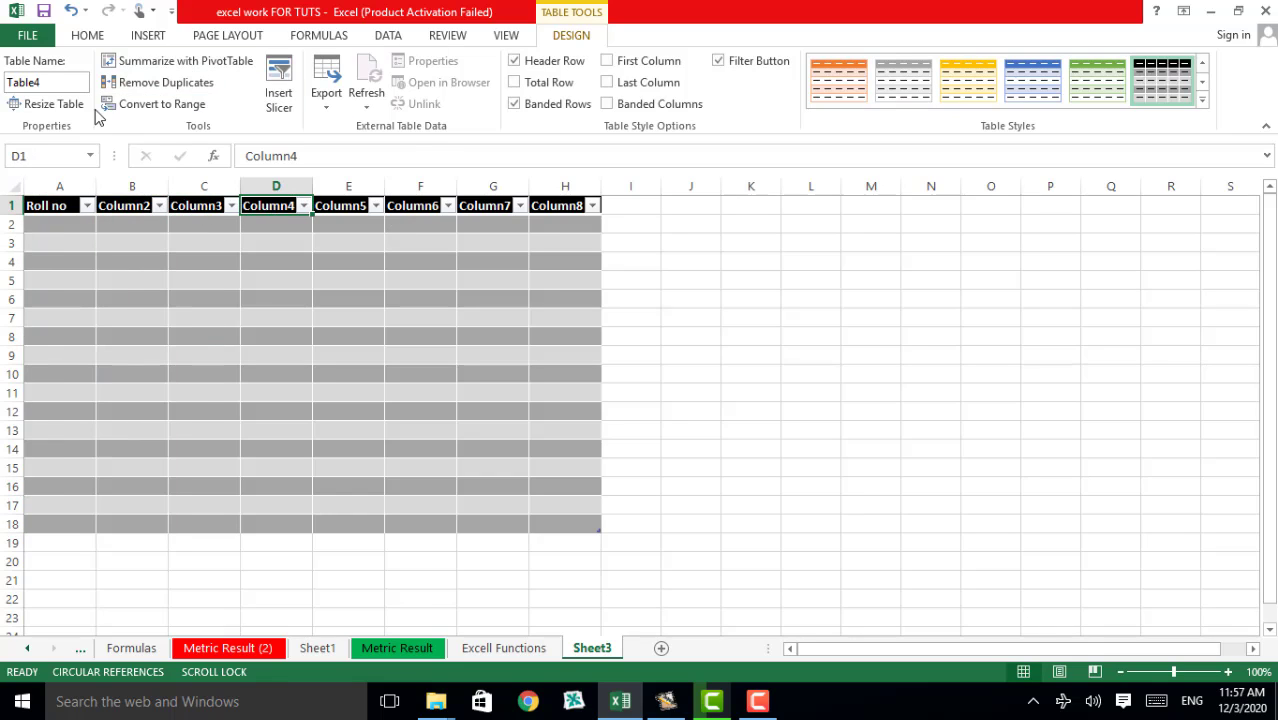
- Create a second table from J6:L12 without existing headers and give it a black banded style
left_click(150, 36)
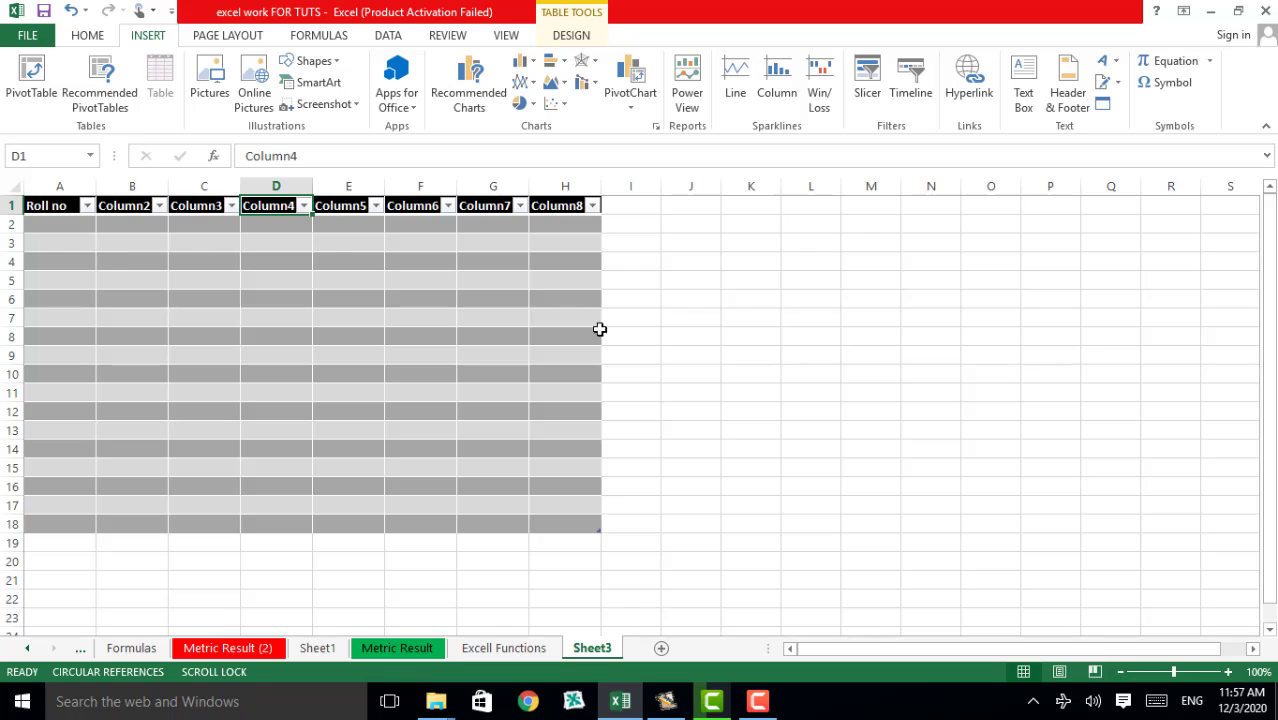
left_click_drag(688, 303, 806, 420)
left_click(160, 85)
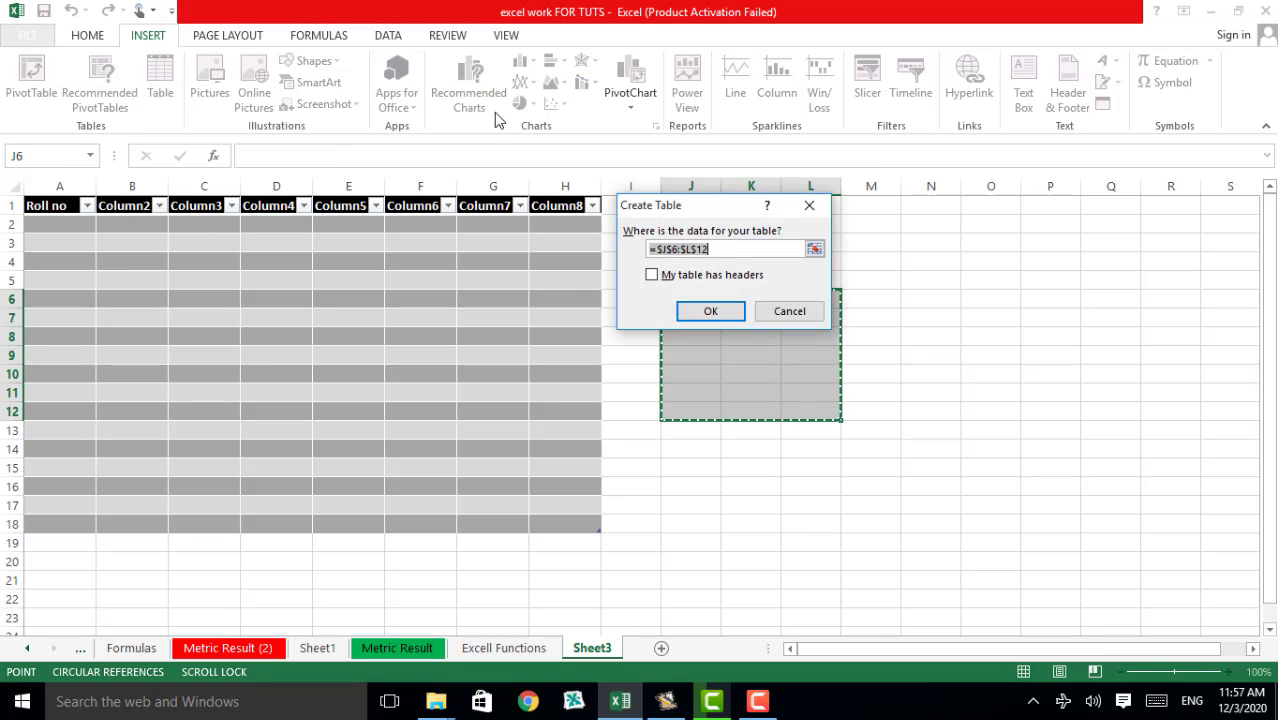
left_click(710, 311)
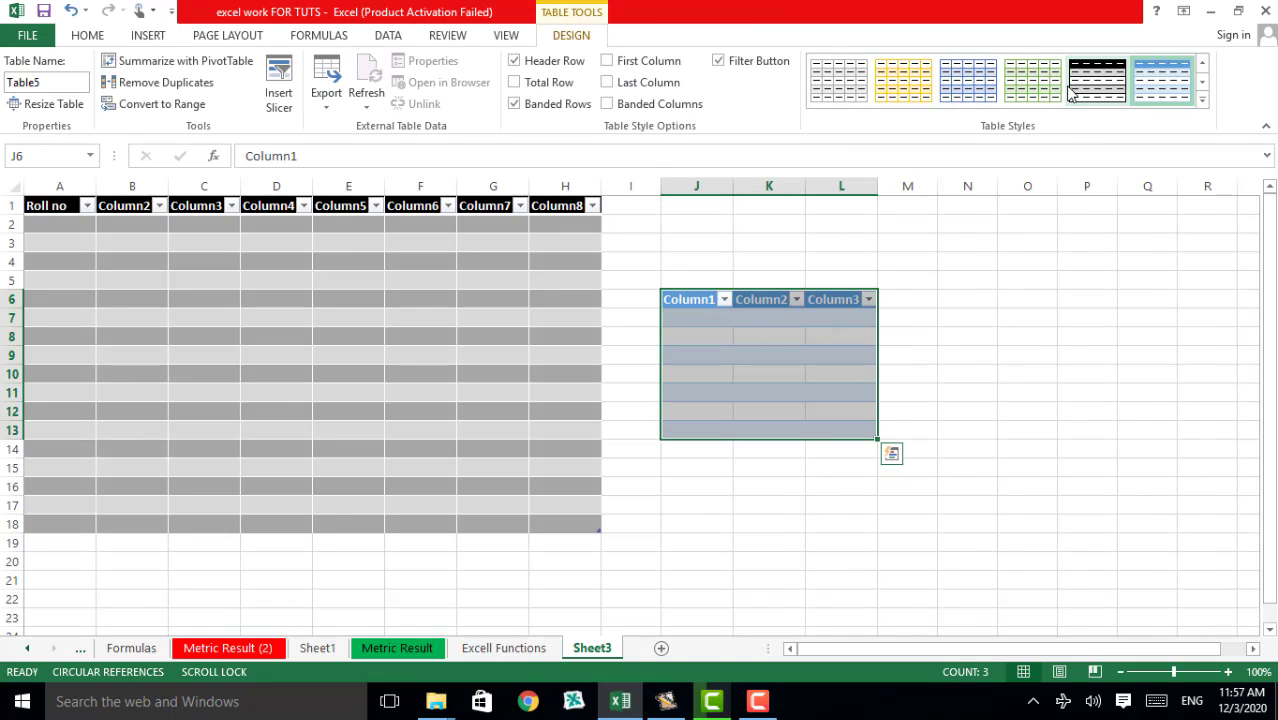
left_click(950, 316)
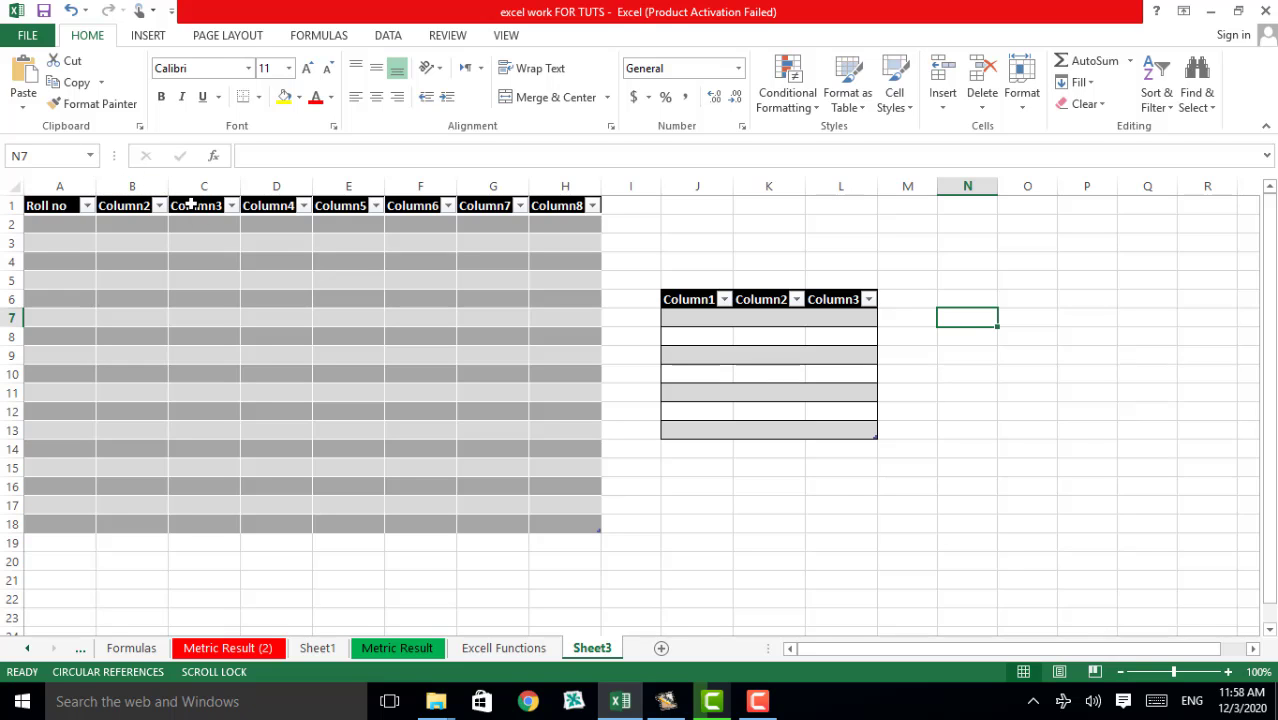
- Undo both tables and their edits to return the new sheet to blank cells
key("ctrl+z")
key("ctrl+z")
key("ctrl+z")
key("ctrl+z")
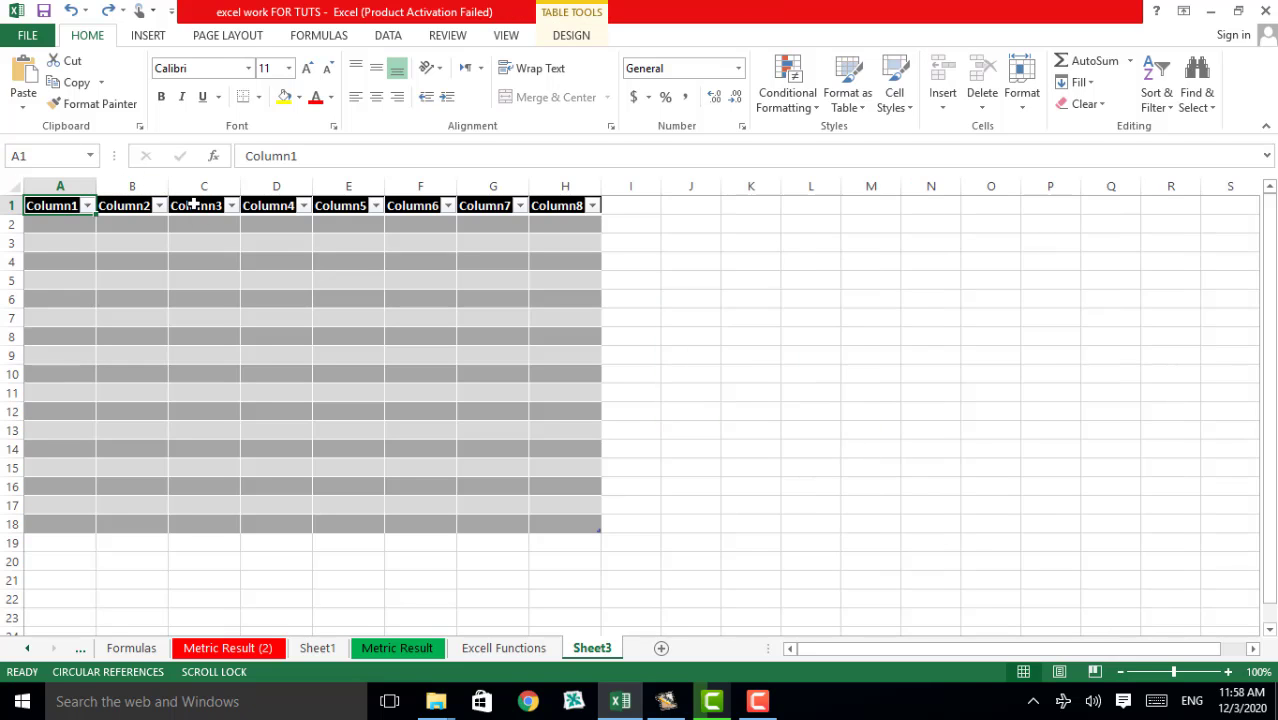
key("ctrl+z")
key("ctrl+z")
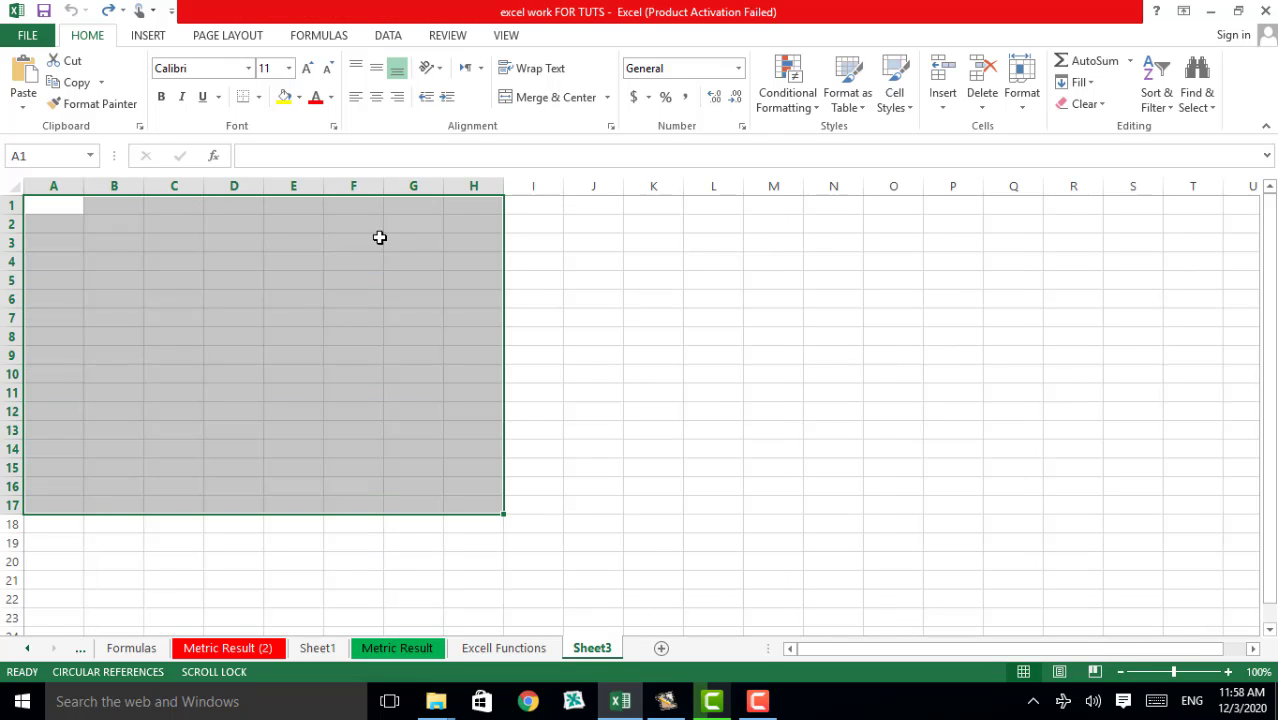
- Accept the Print Titles page setup with its default settings to display the sheet's page boundaries
left_click(148, 36)
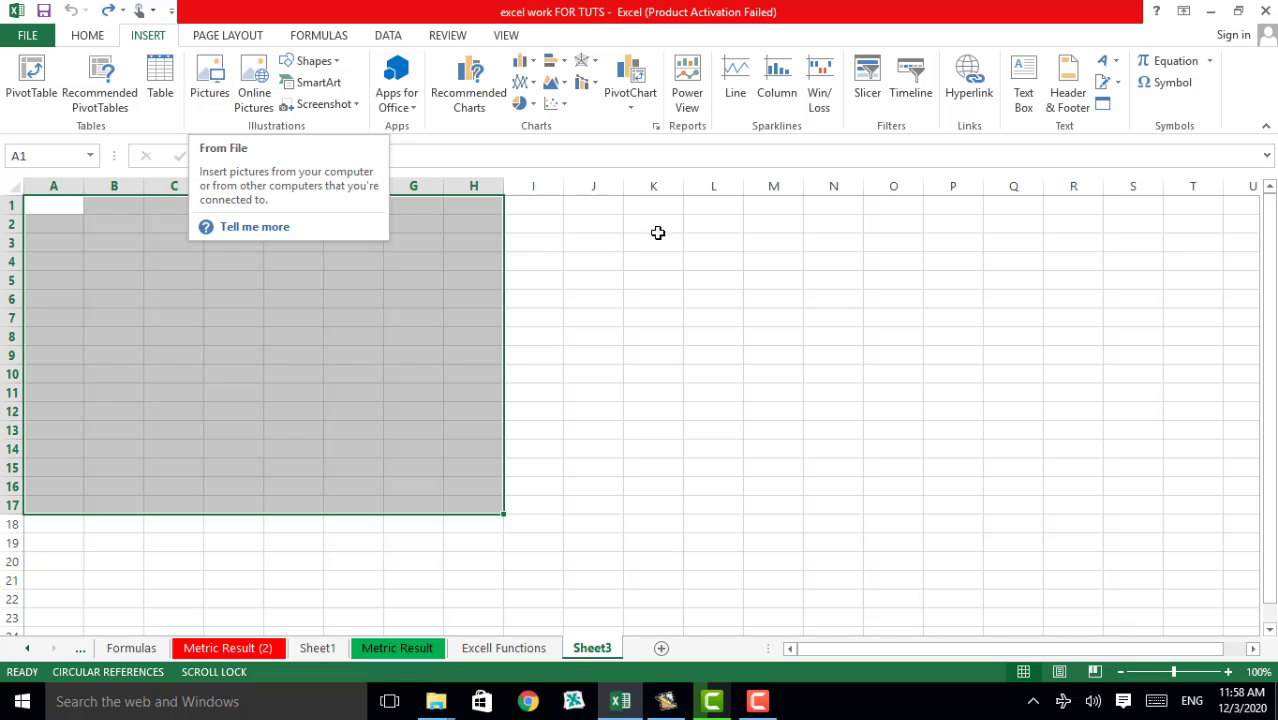
left_click(490, 275)
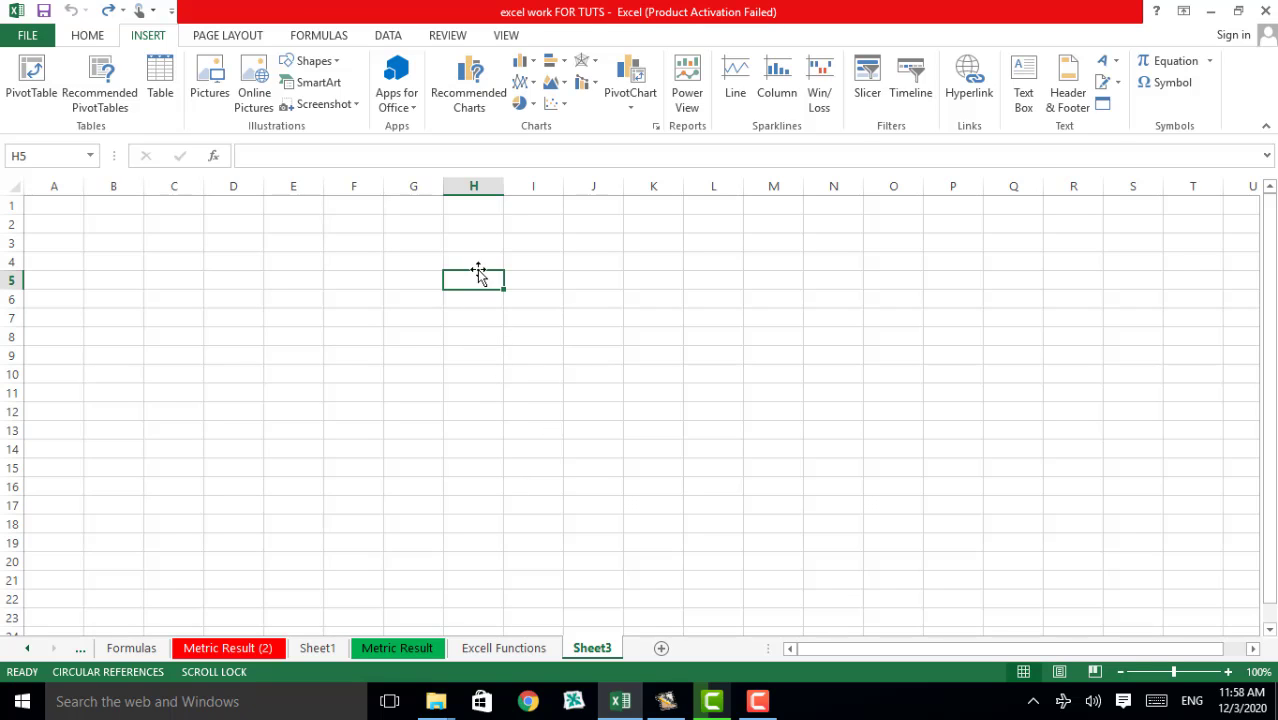
left_click(211, 40)
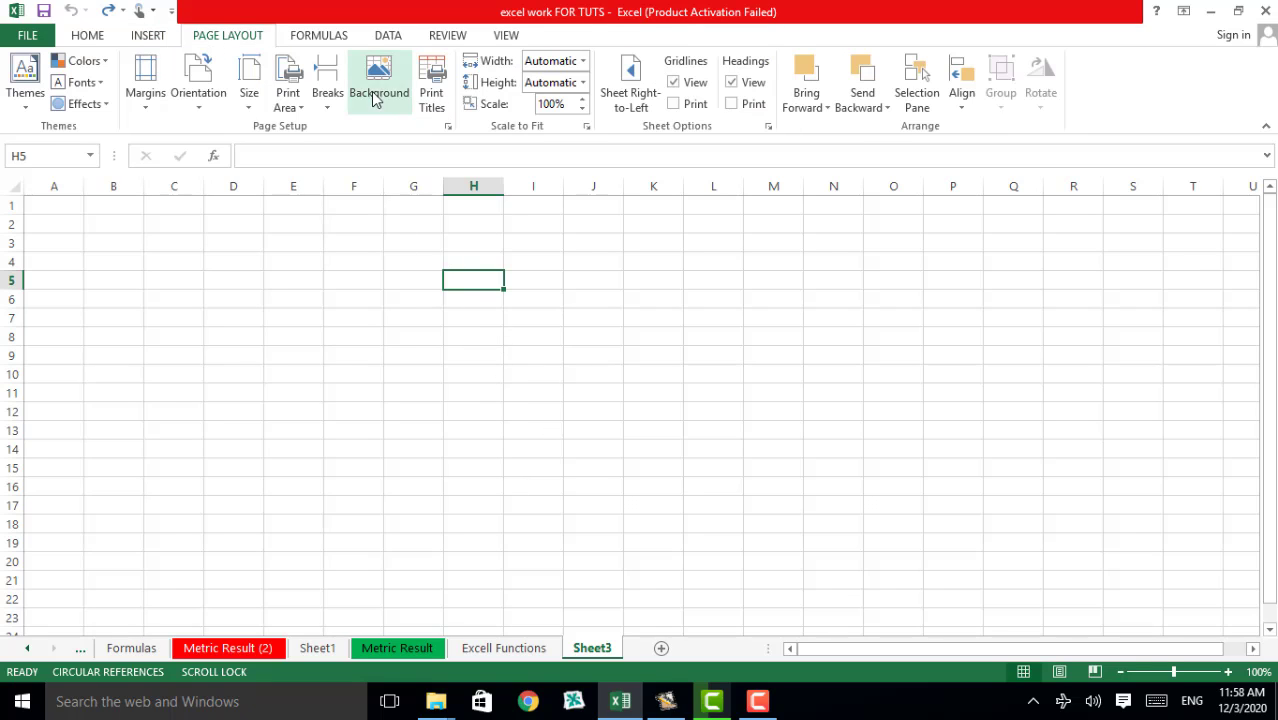
left_click(435, 88)
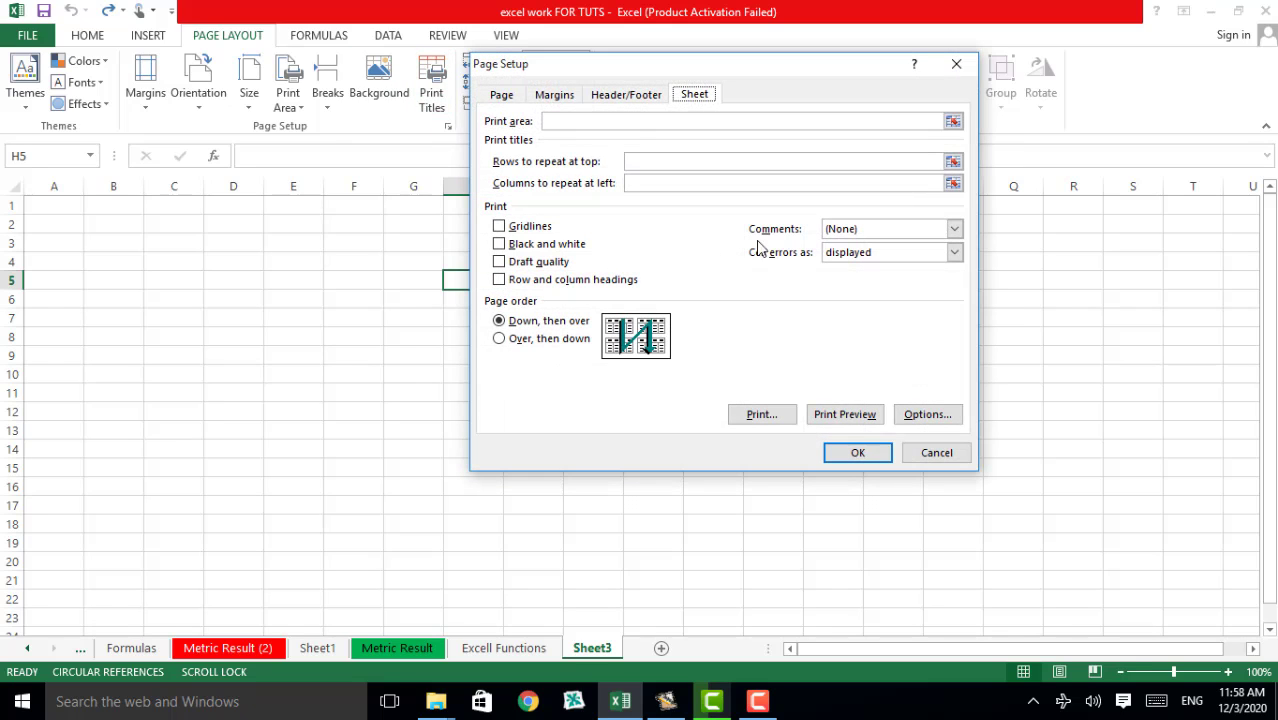
left_click(858, 453)
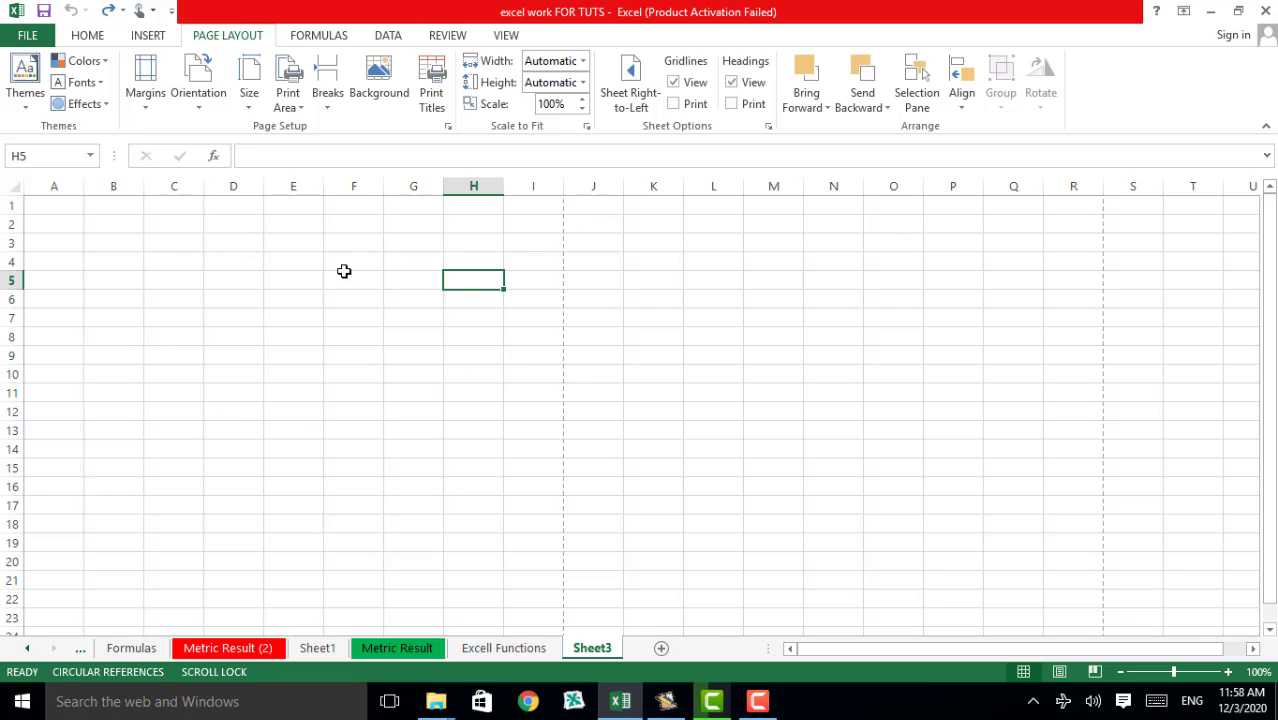
- Merge and center the range A1:I3 across the first page's width
left_click_drag(54, 207, 543, 247)
left_click(80, 38)
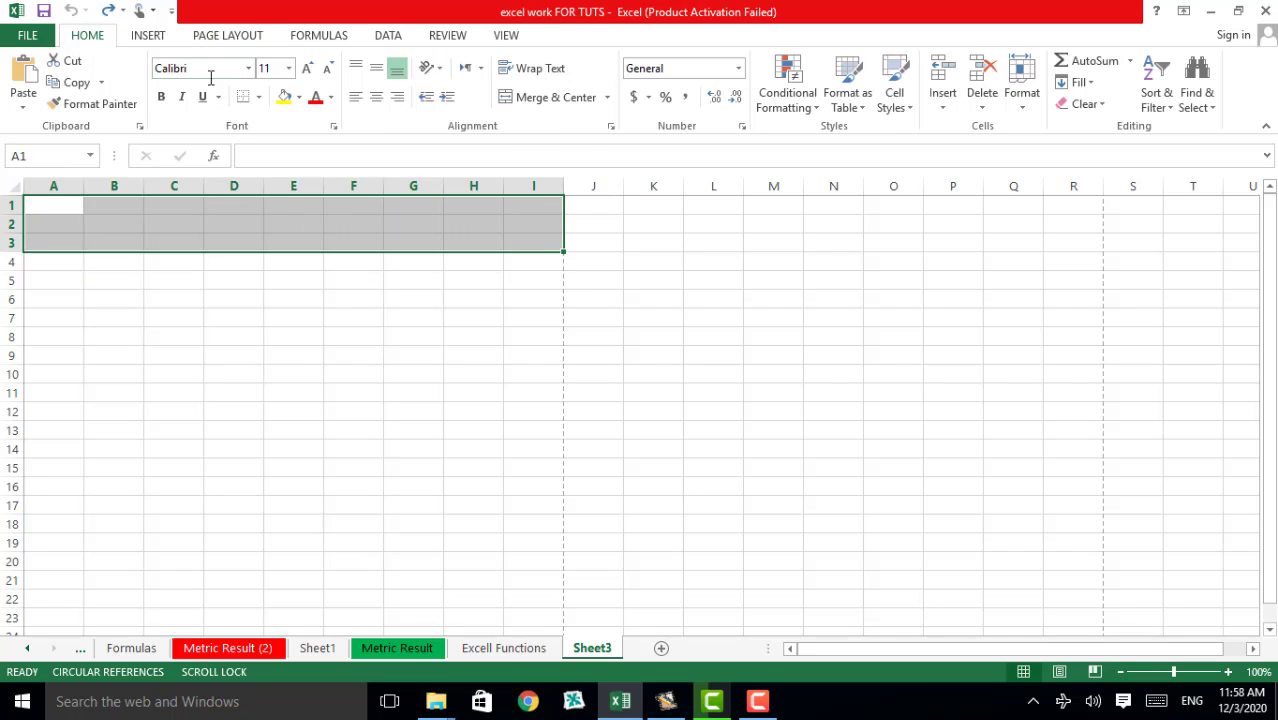
left_click(562, 97)
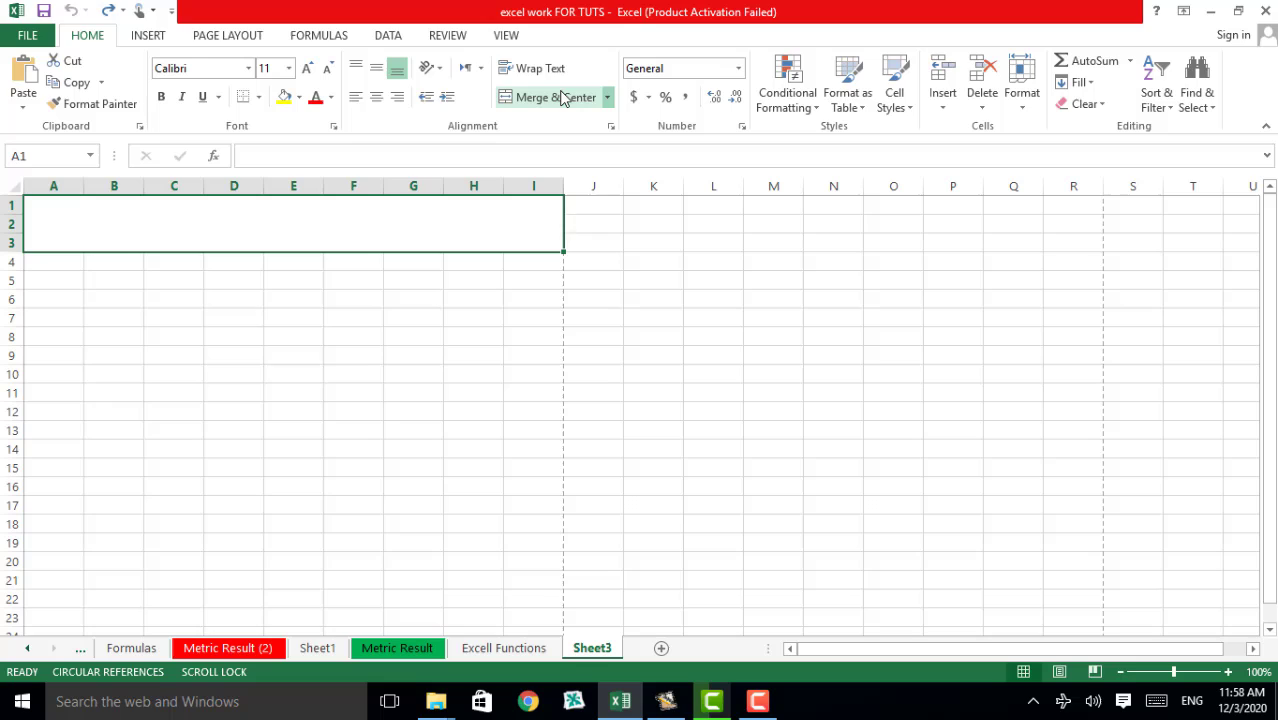
- Enter the title "JK Academy RWk" in the merged cell A1
double_click(392, 238)
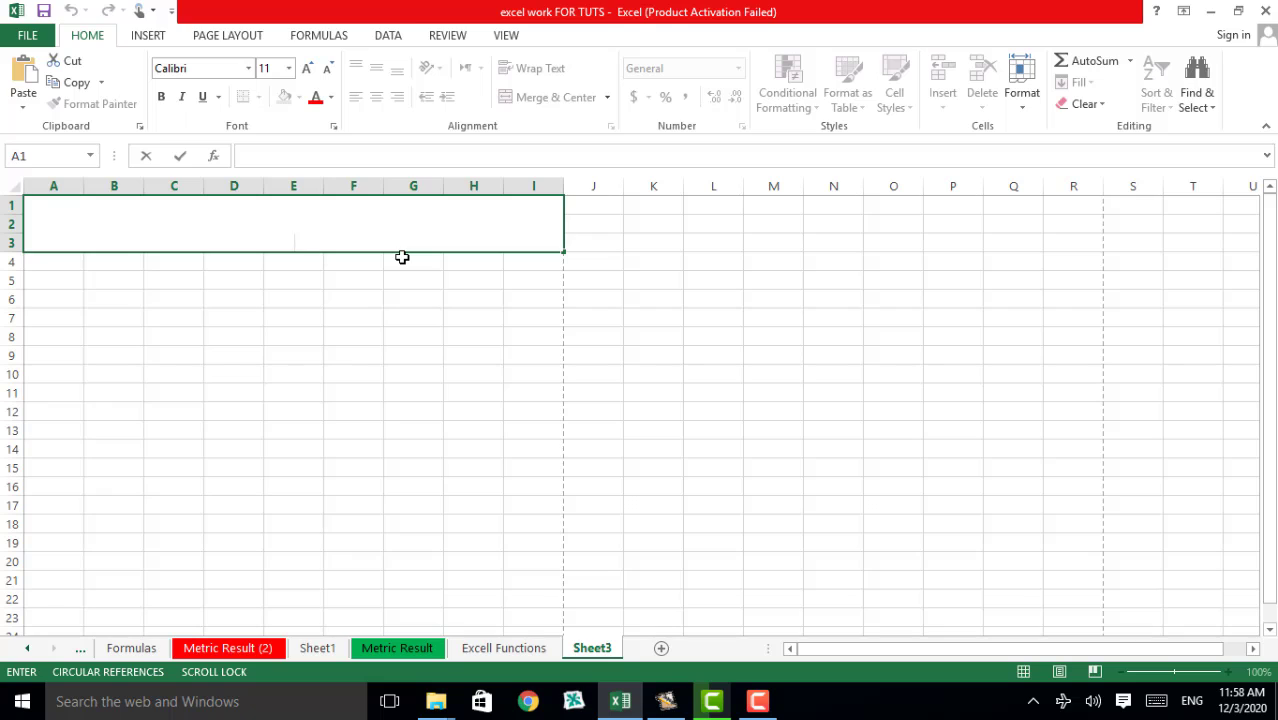
type("JK Acade")
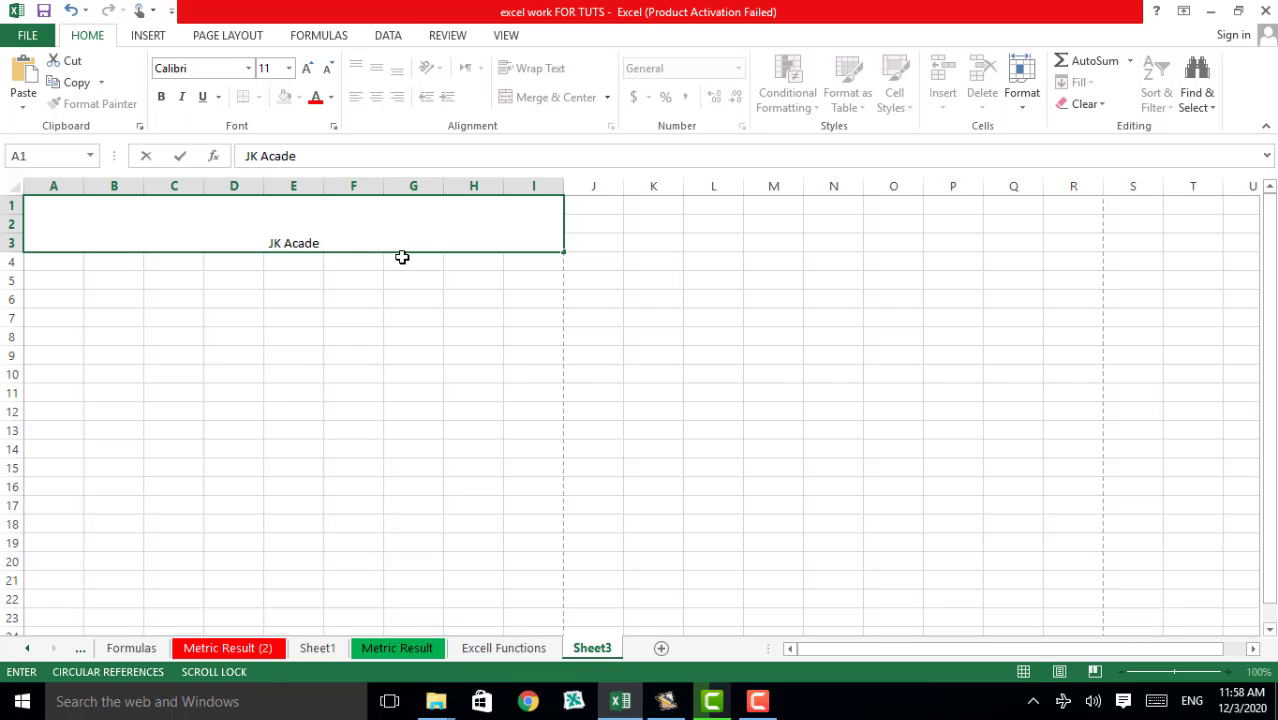
type("my RWk")
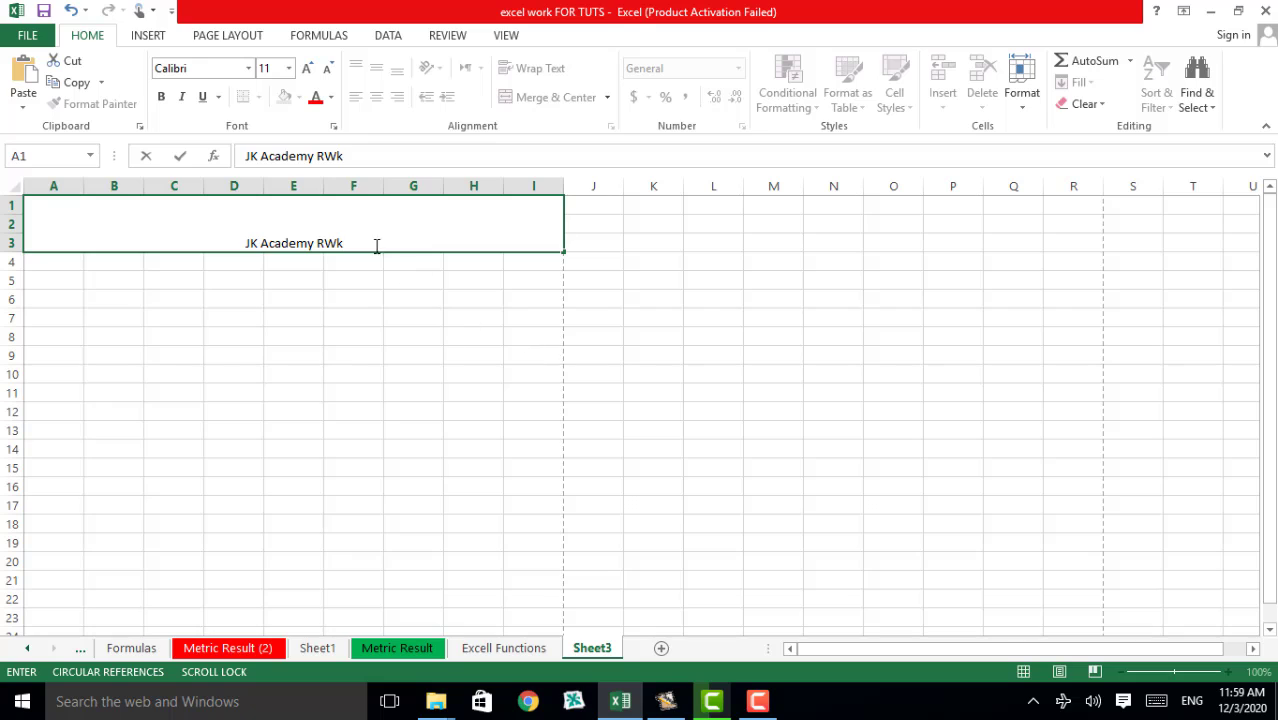
- Enlarge the title text to font size 20 and make it bold
left_click(341, 242)
left_click_drag(349, 242, 230, 242)
left_click(309, 68)
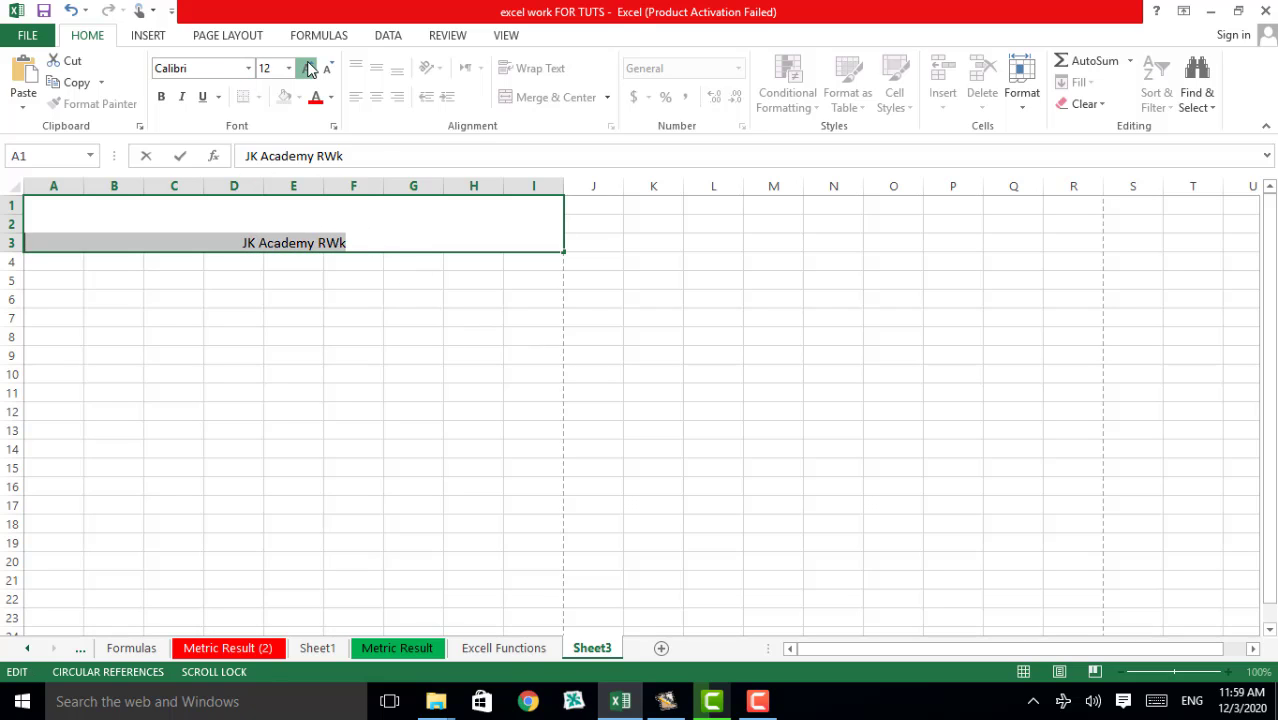
left_click(309, 68)
left_click(309, 68)
left_click(309, 68)
left_click(309, 68)
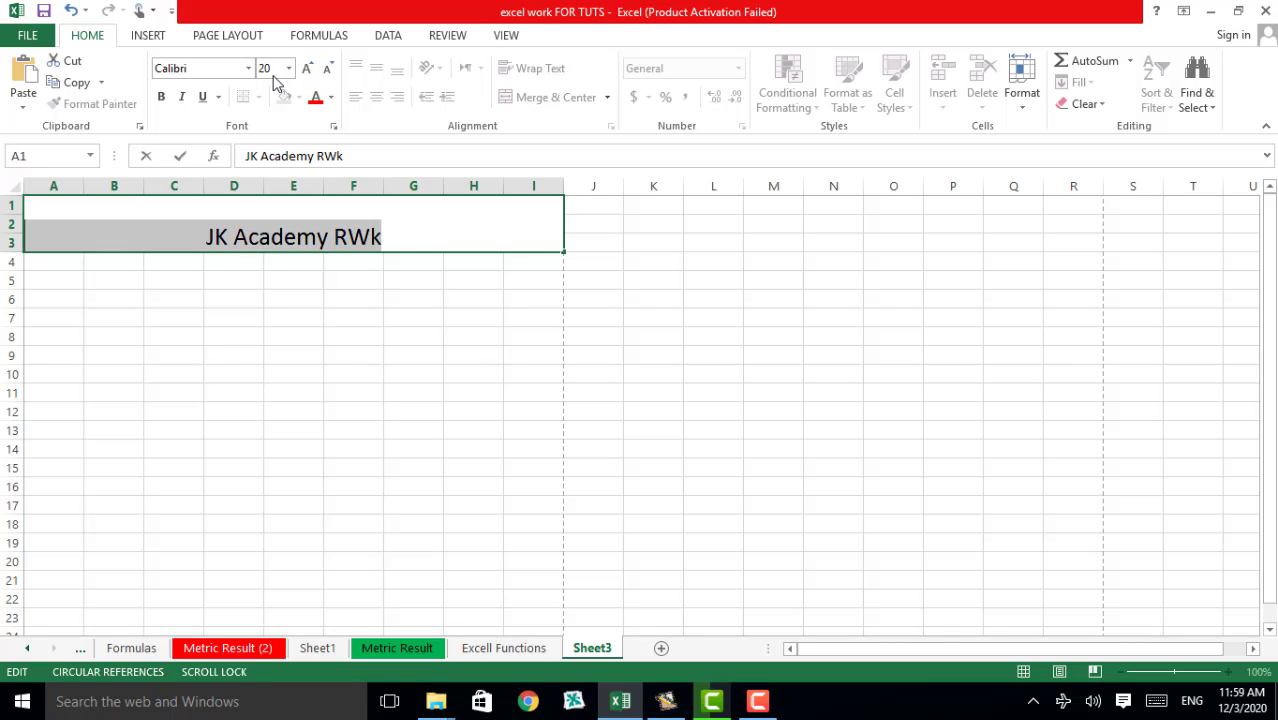
left_click(158, 100)
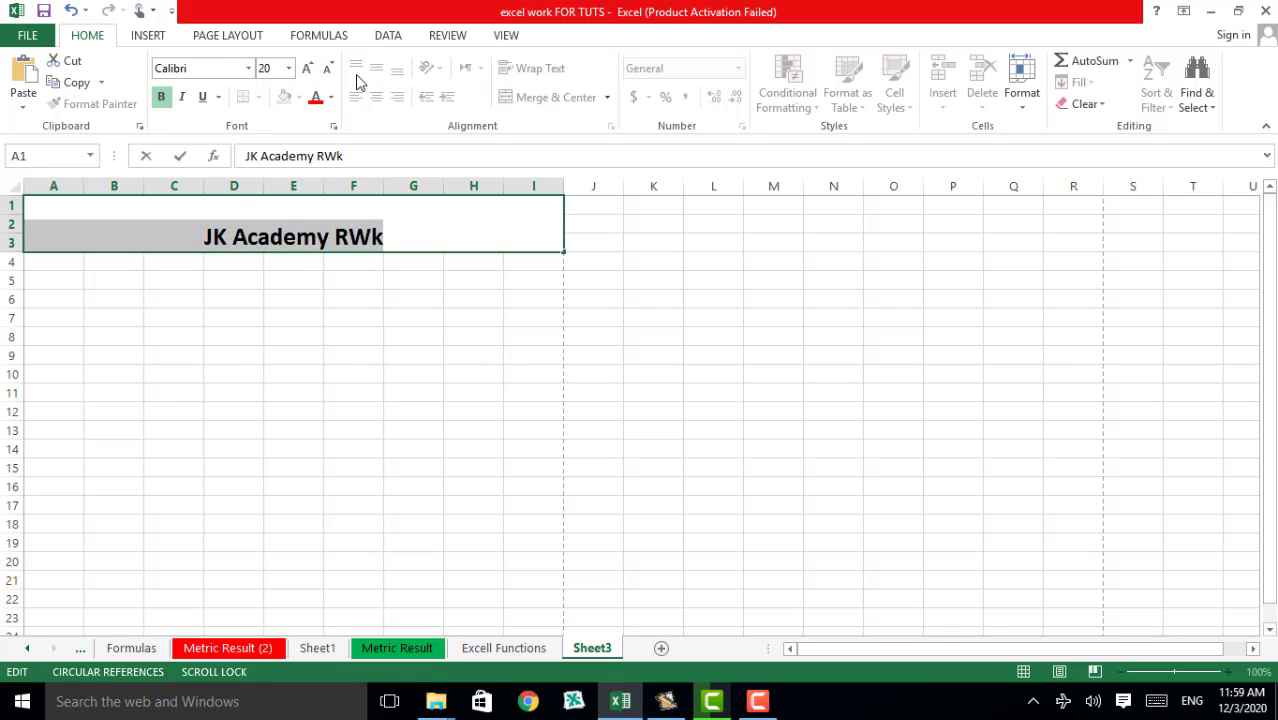
left_click(828, 340)
- Middle-align the title vertically in its merged cell and make row 3 slightly taller
left_click(406, 218)
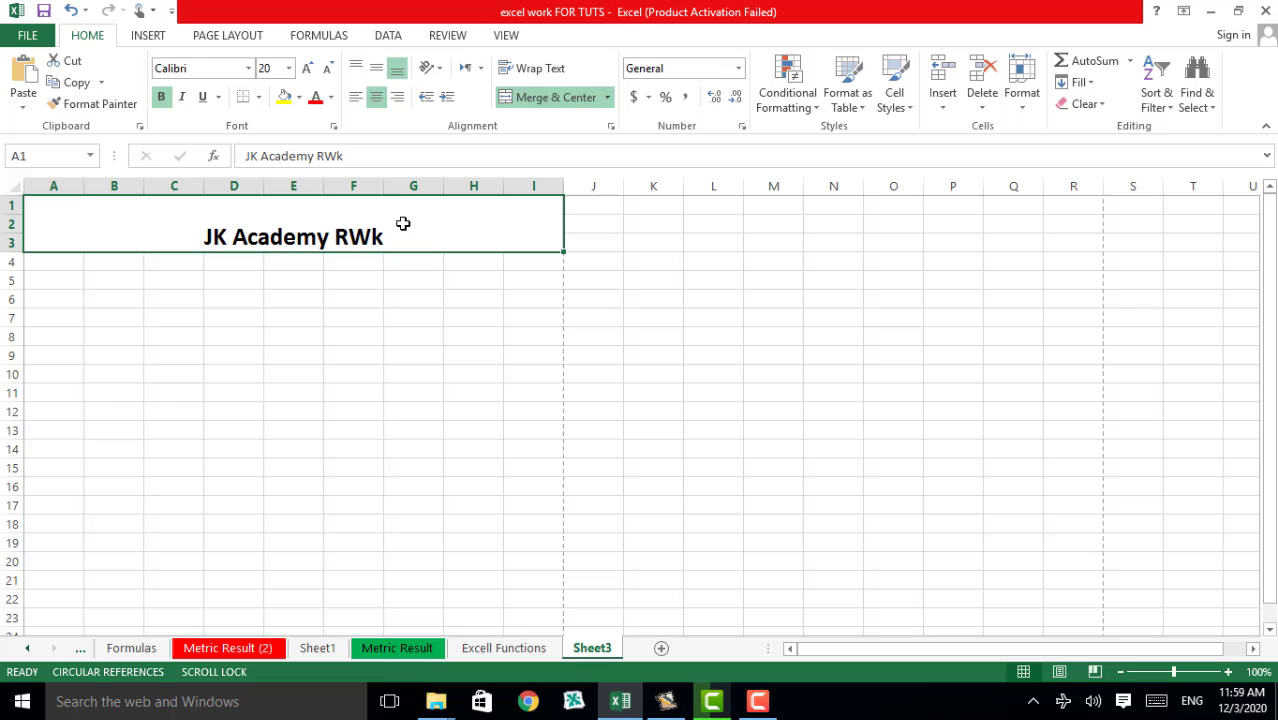
left_click(376, 66)
left_click(715, 348)
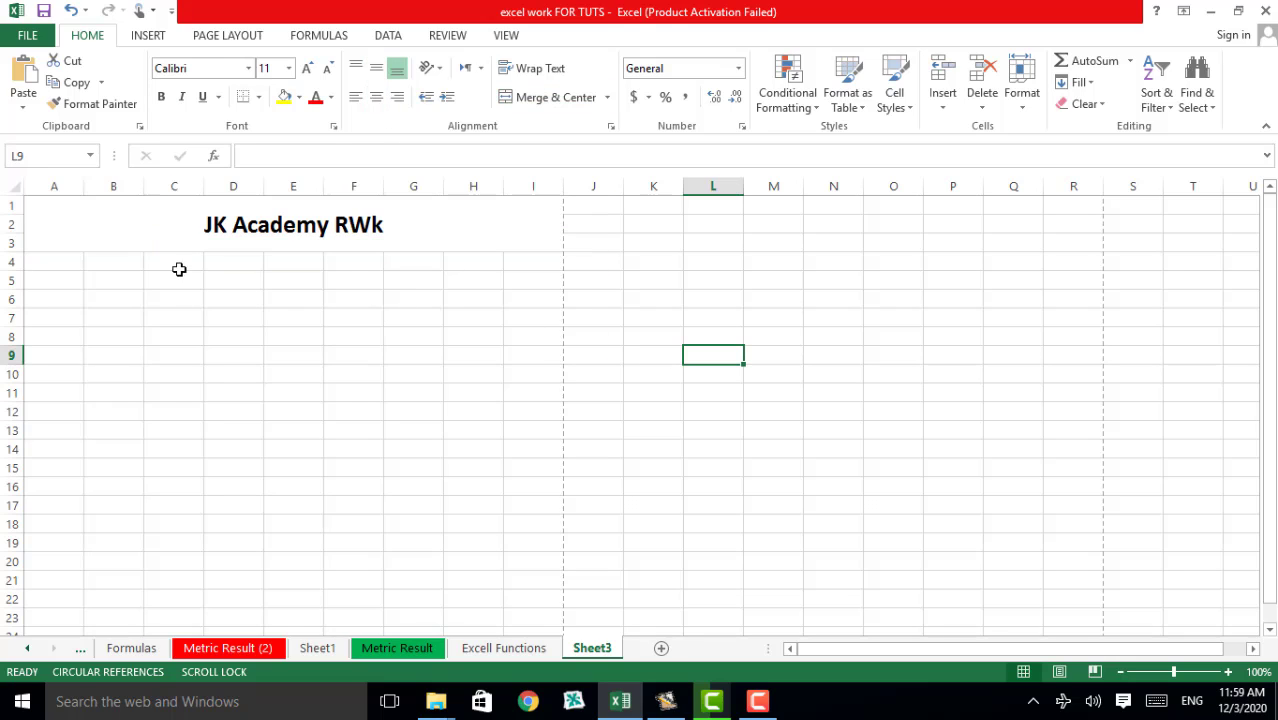
left_click(146, 216)
left_click_drag(8, 253, 8, 262)
left_click(789, 344)
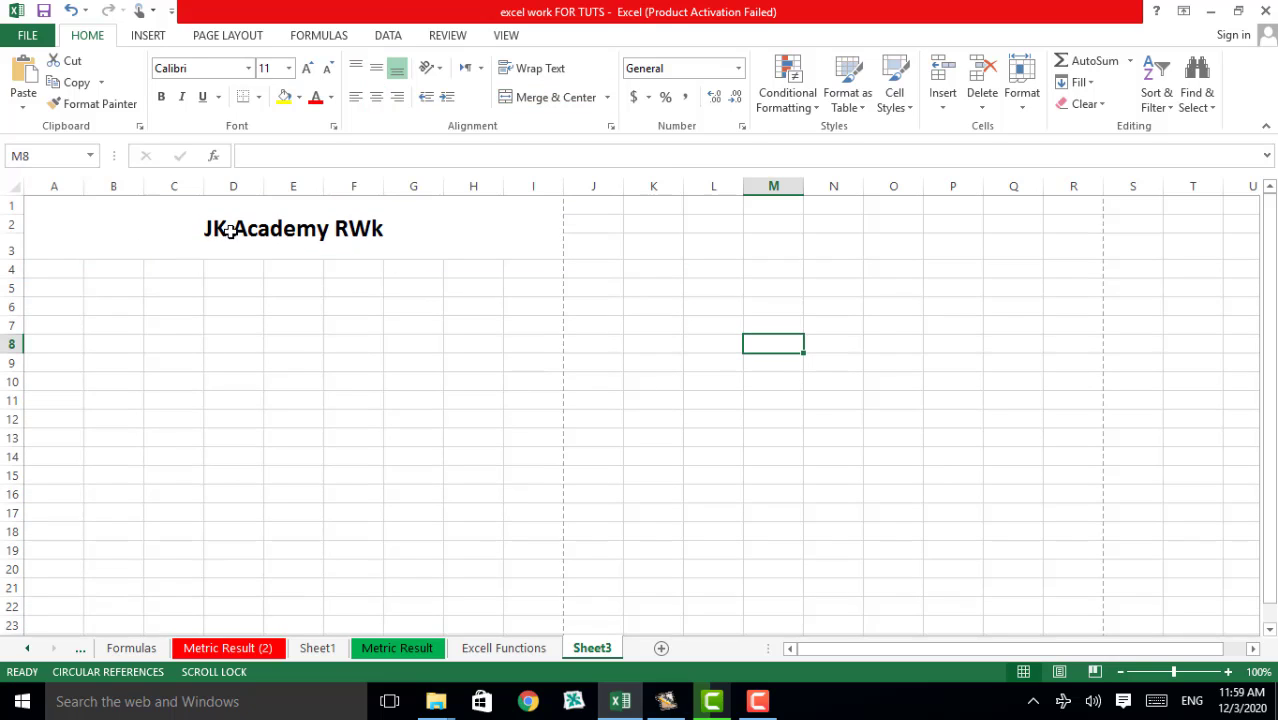
- Insert the picture "png aCADEMY LOGO" from the Desktop folder into the sheet
left_click(120, 229)
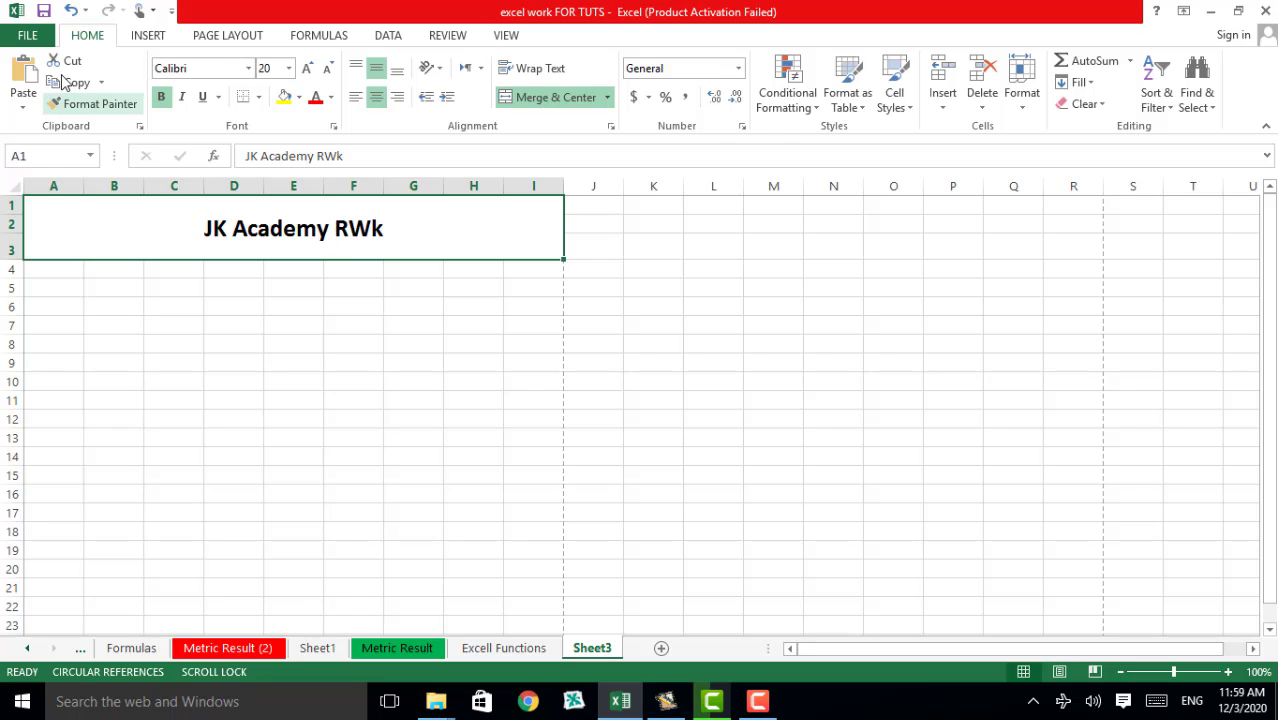
left_click(158, 35)
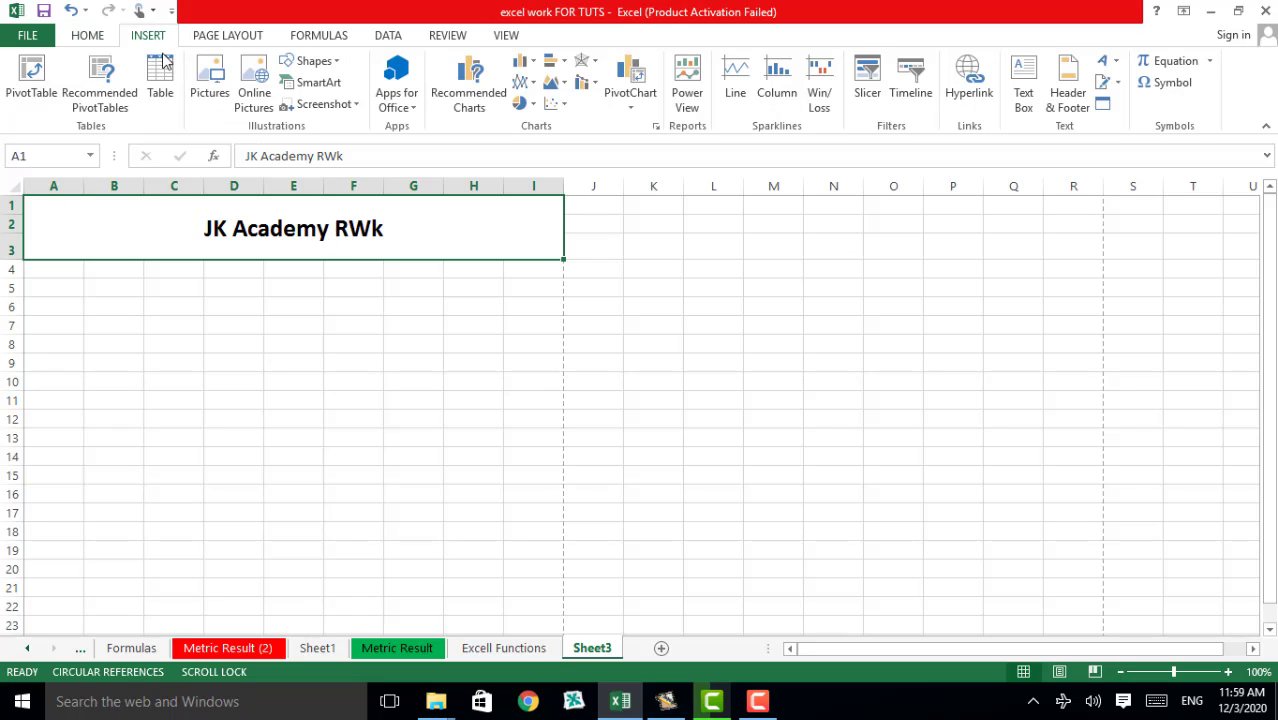
left_click(215, 72)
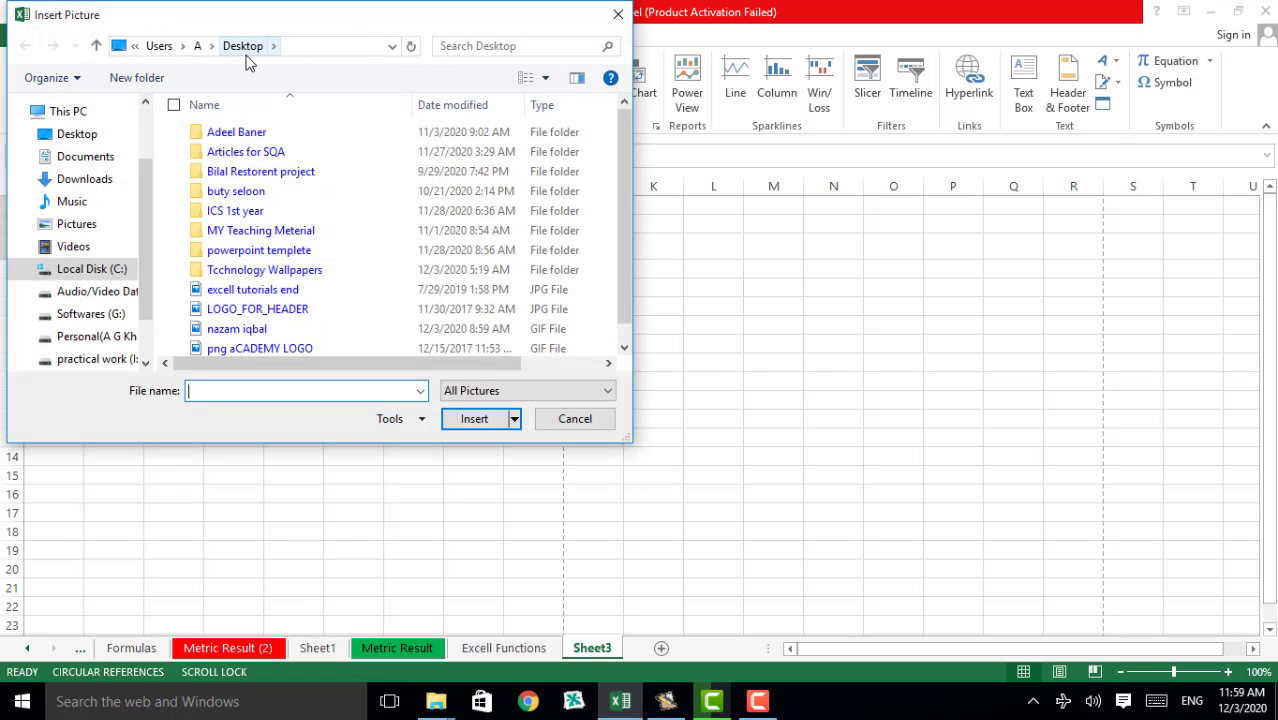
left_click(76, 134)
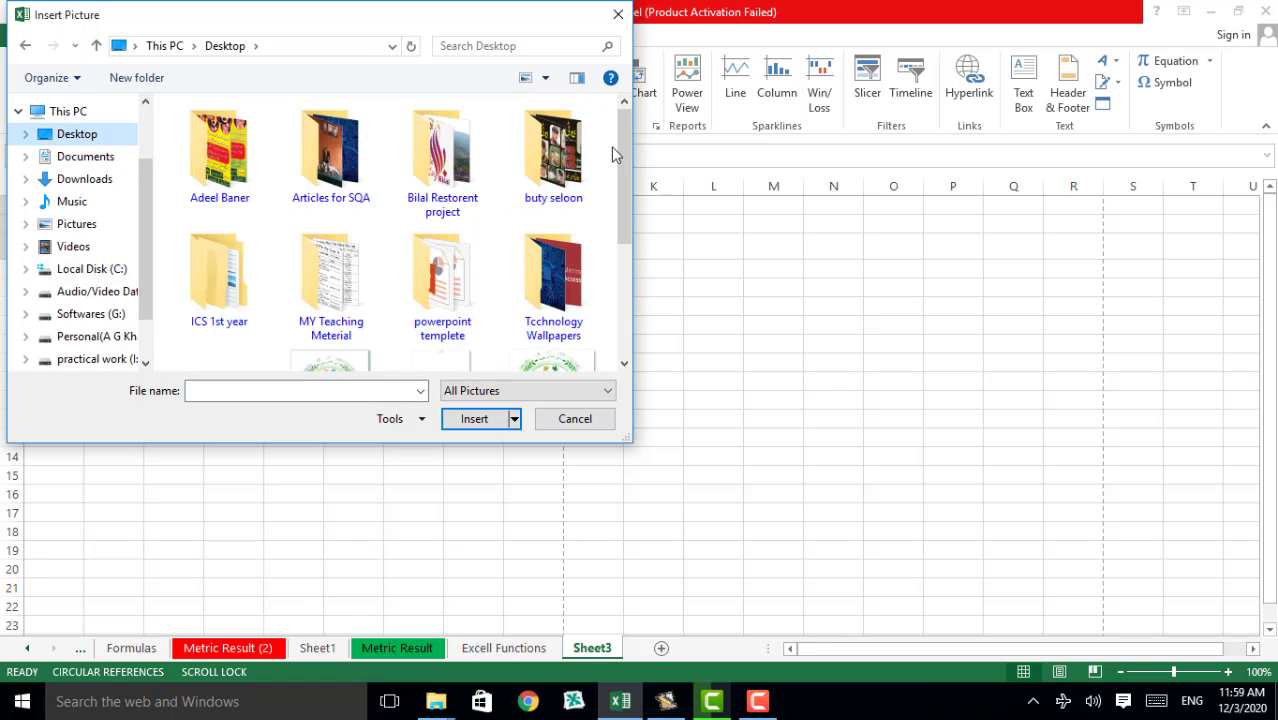
scroll(535, 170, "down", 3)
left_click(545, 305)
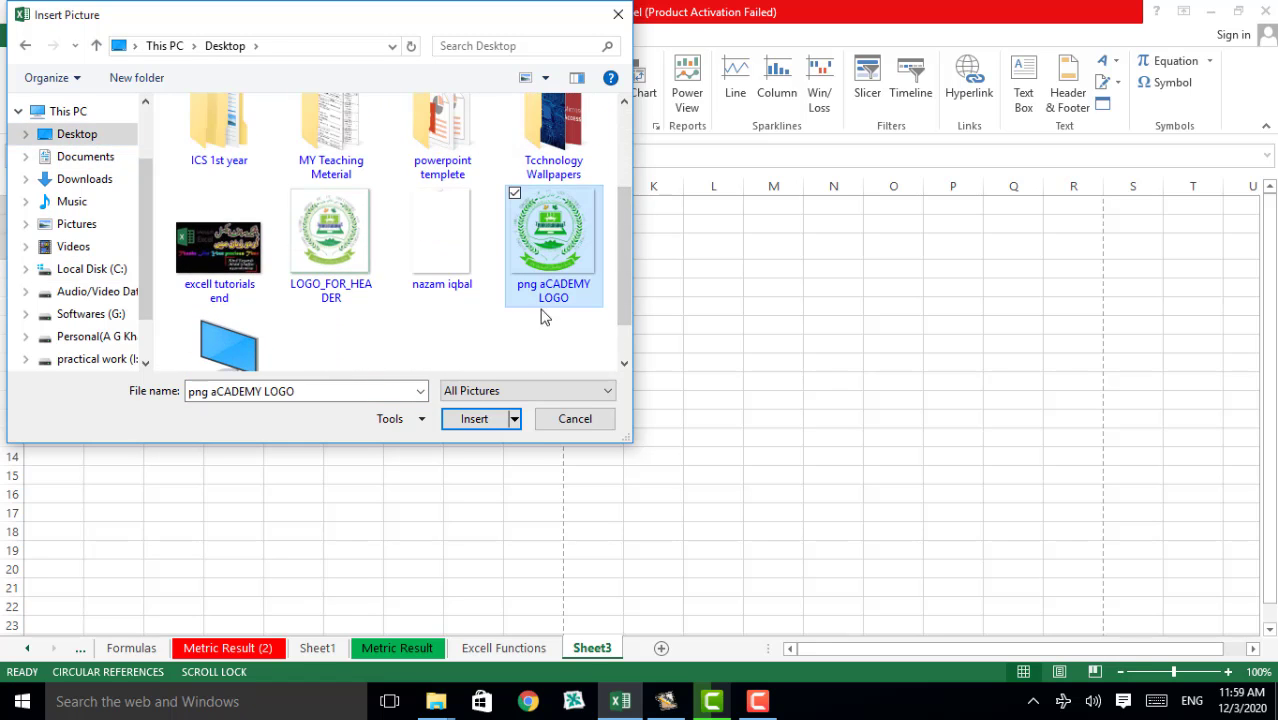
left_click(482, 426)
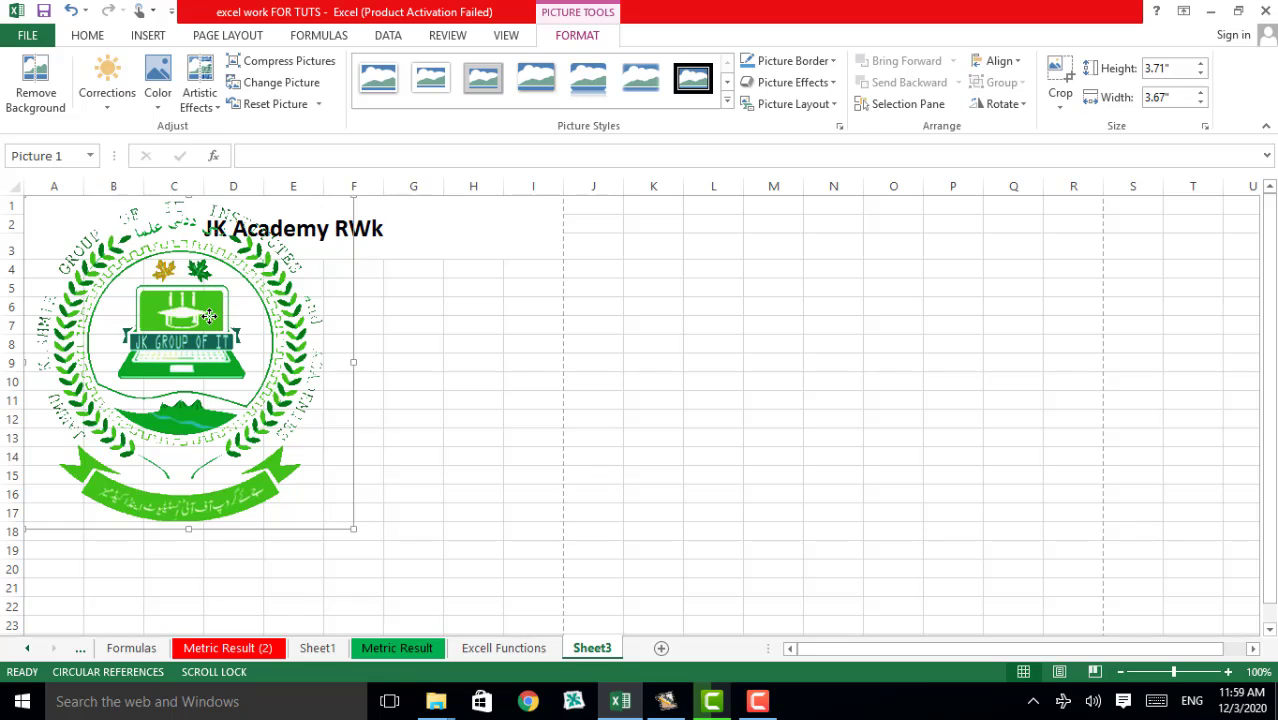
- Shrink the logo to about 0.62 by 0.61 inches and position it in the title area across columns A and B
left_click_drag(226, 305, 464, 317)
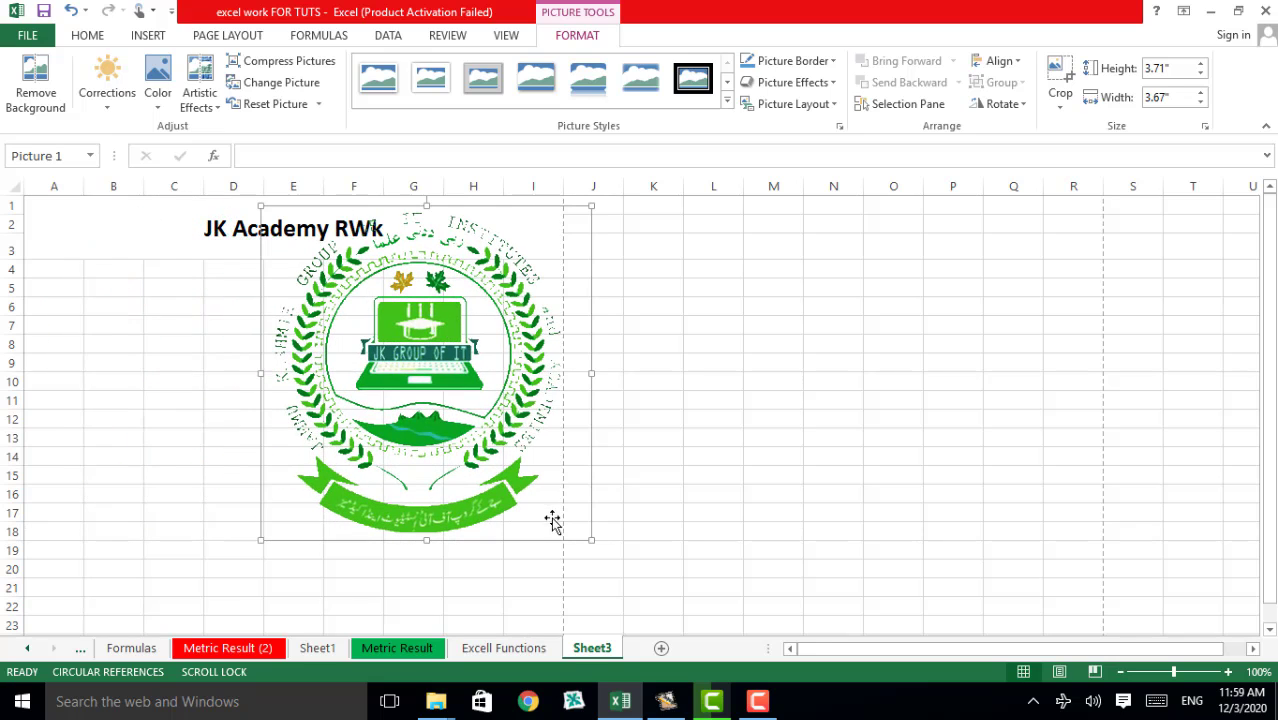
left_click_drag(591, 540, 89, 225)
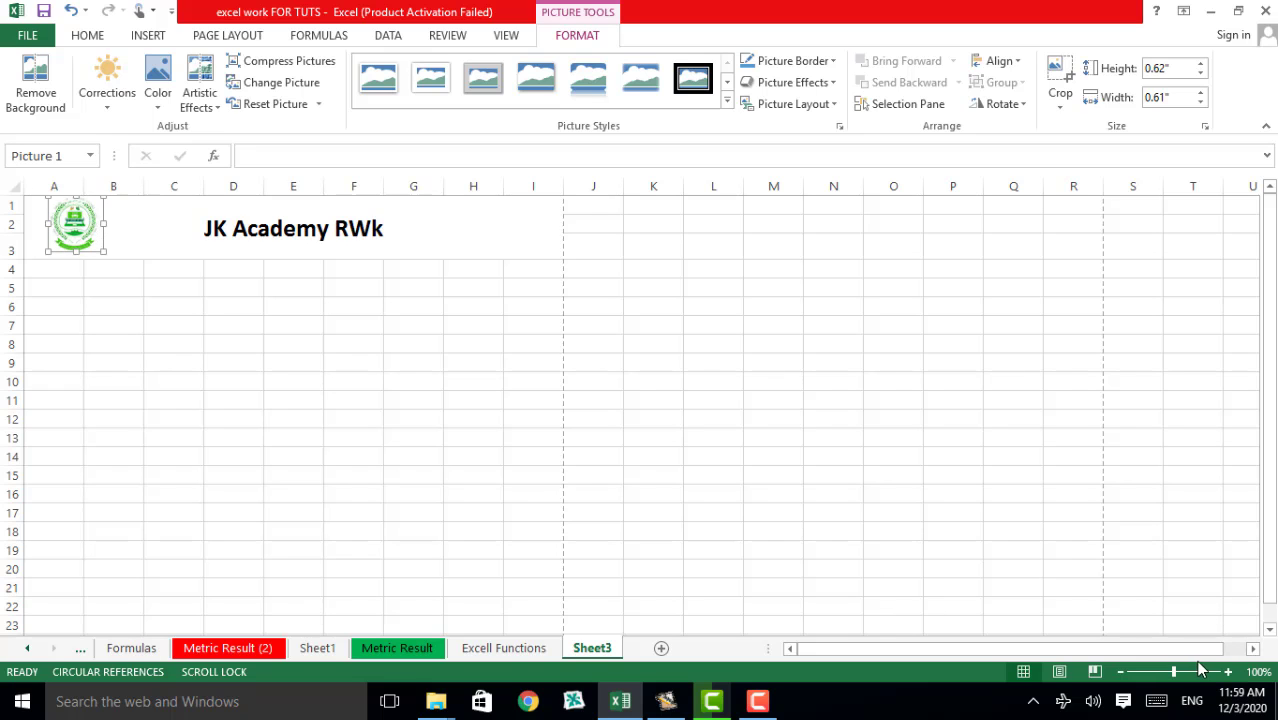
left_click(1228, 676)
left_click(1228, 676)
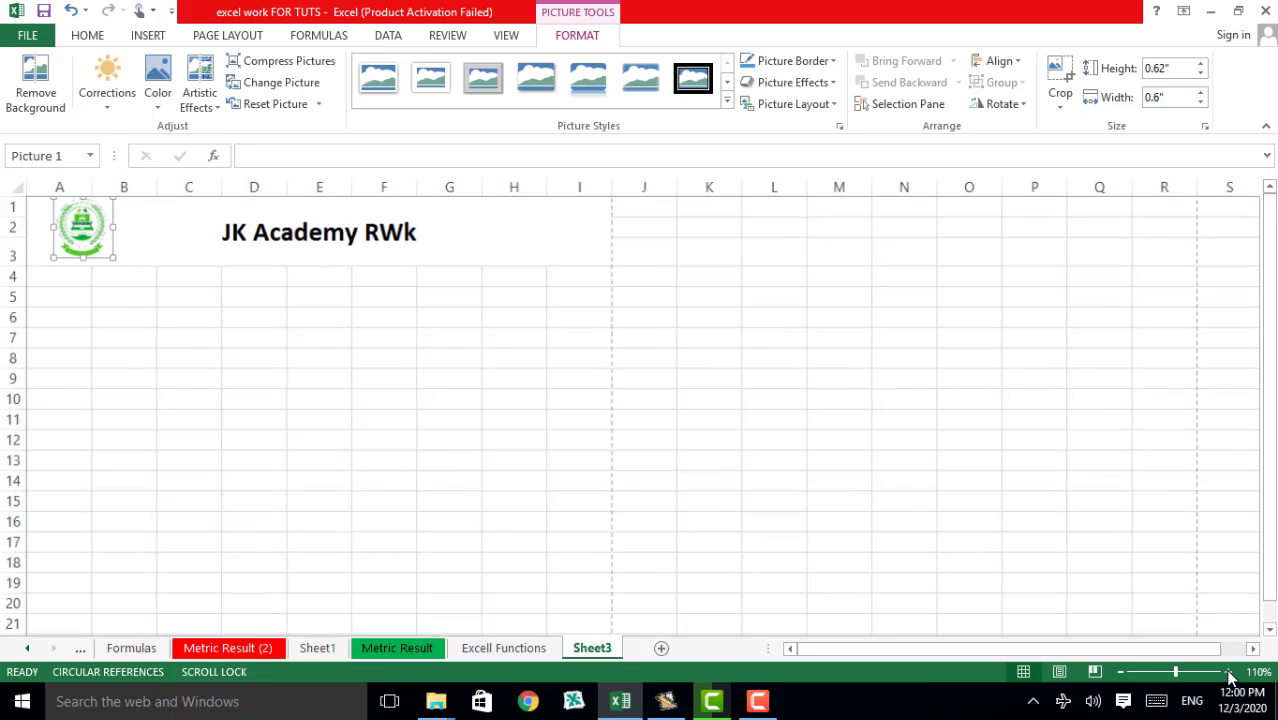
left_click(1228, 676)
left_click(1228, 676)
left_click(1229, 676)
left_click(1229, 677)
left_click(1230, 677)
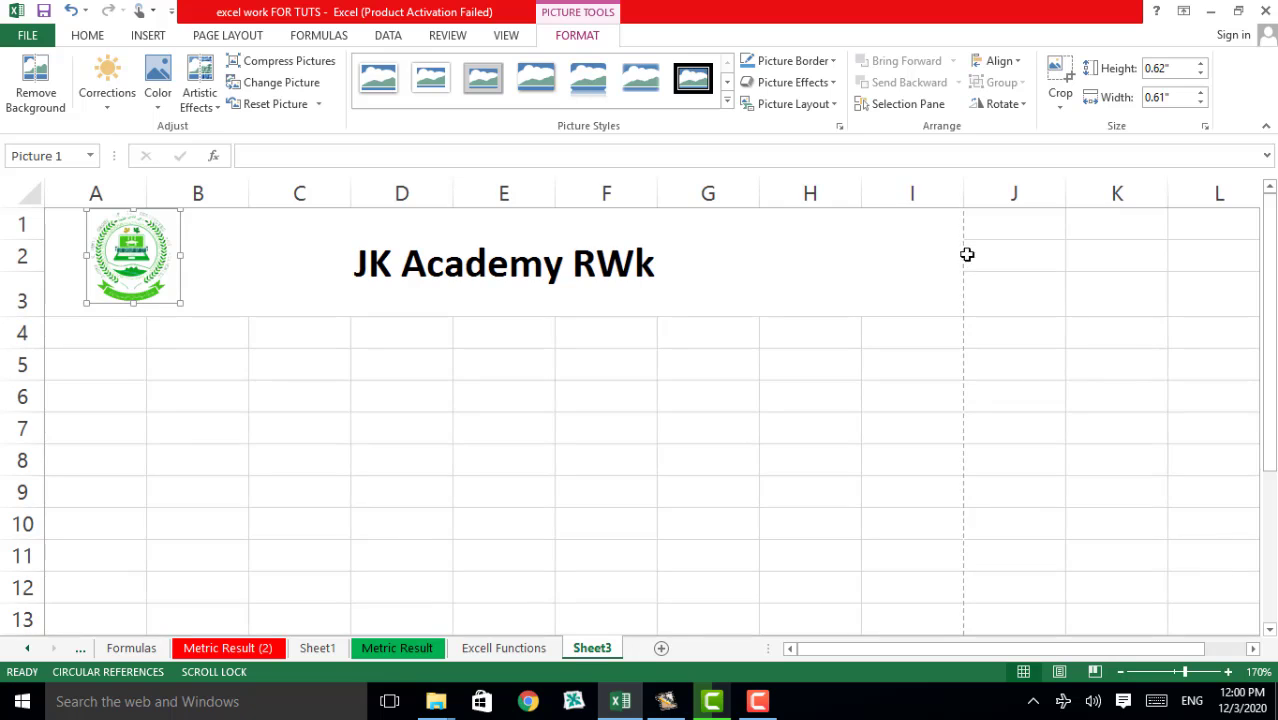
left_click(1228, 672)
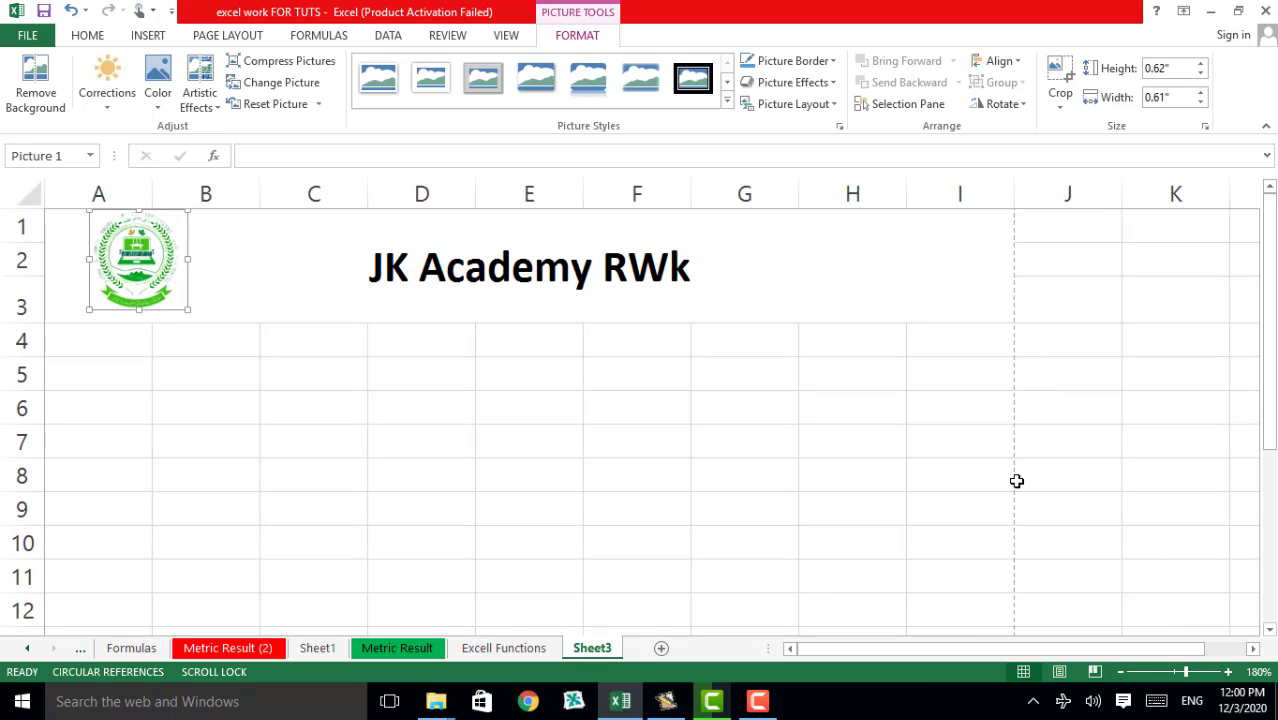
left_click_drag(132, 264, 136, 271)
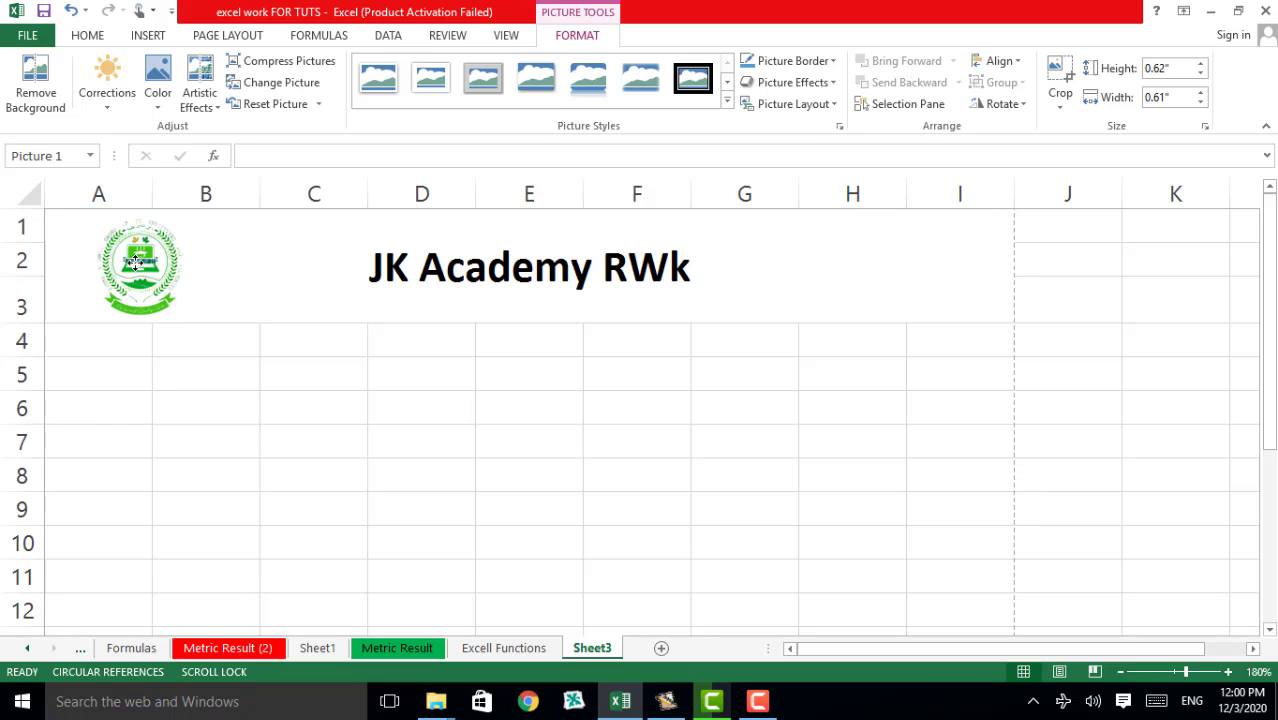
left_click(599, 342)
left_click(358, 362)
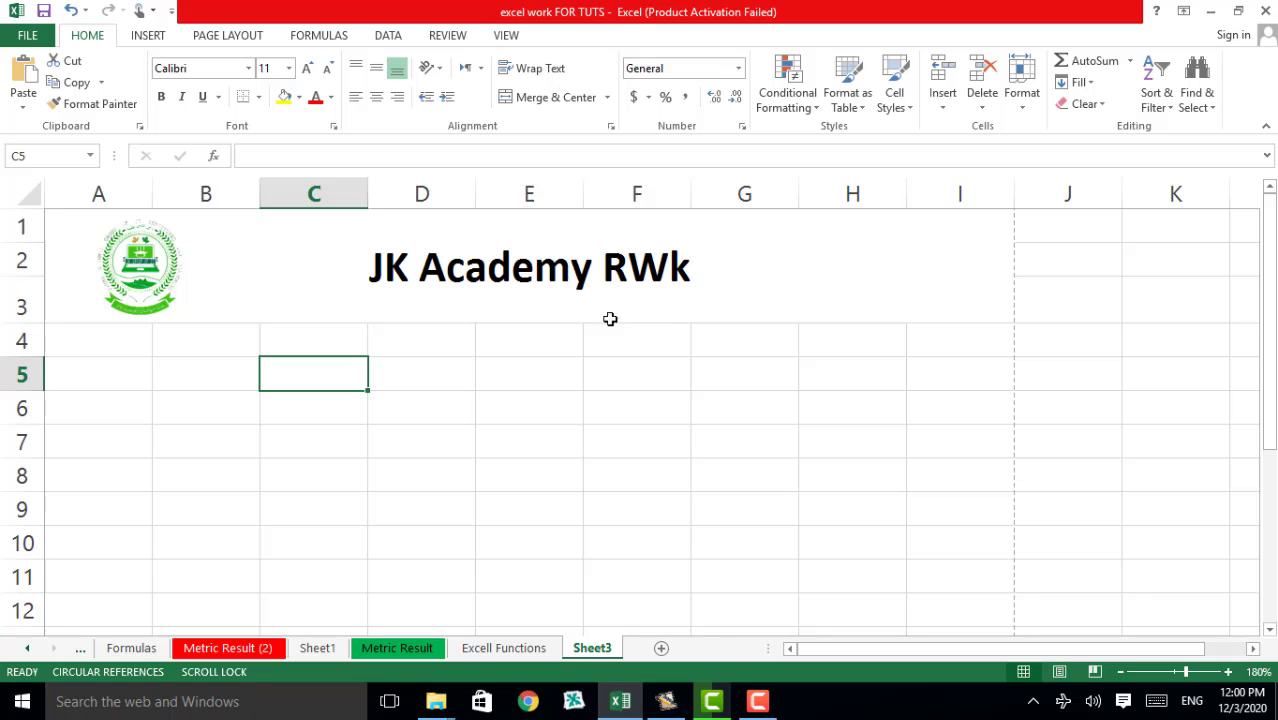
- Widen column E greatly, column D substantially and columns C and B moderately, and narrow column A slightly
left_click_drag(584, 189, 1042, 241)
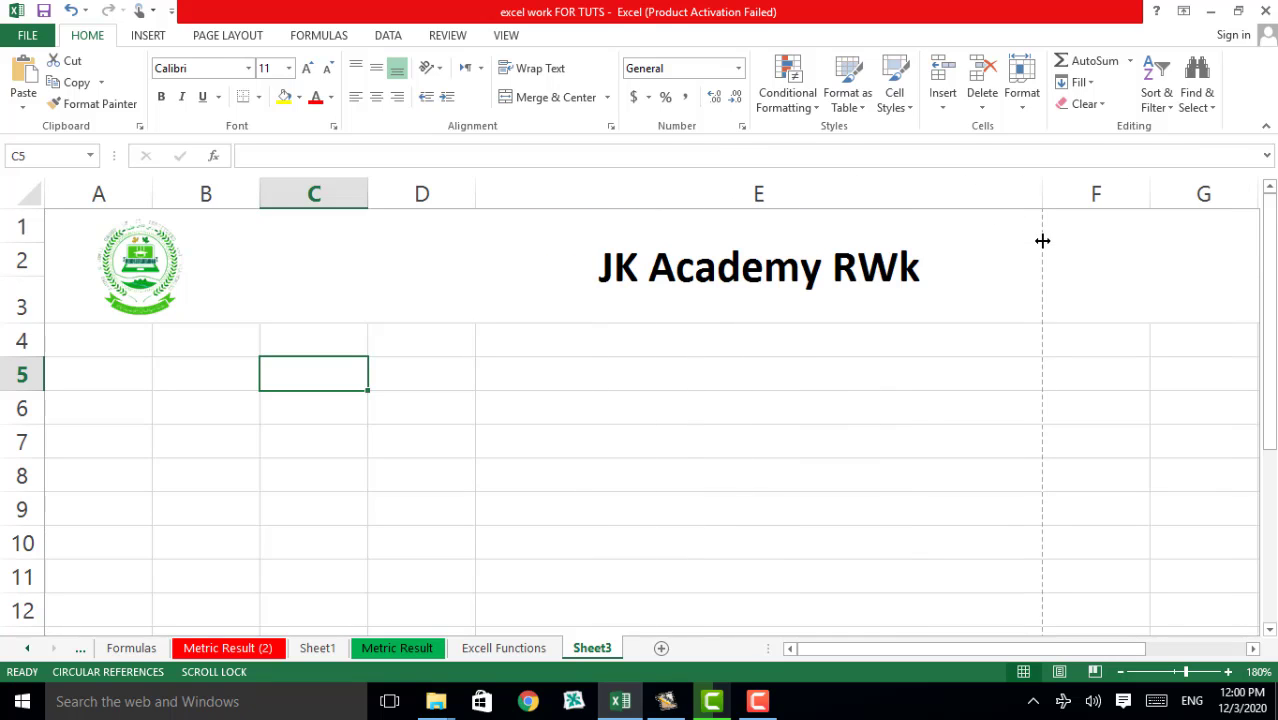
left_click_drag(475, 199, 663, 219)
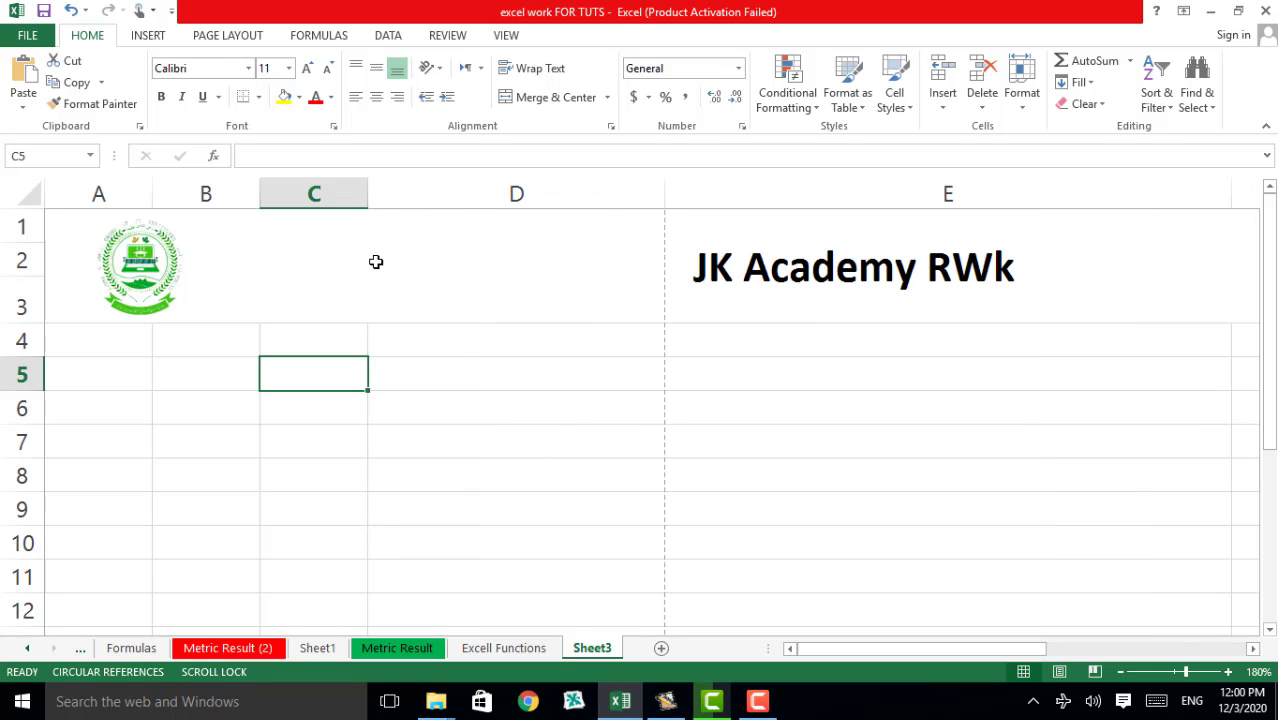
left_click_drag(368, 198, 413, 205)
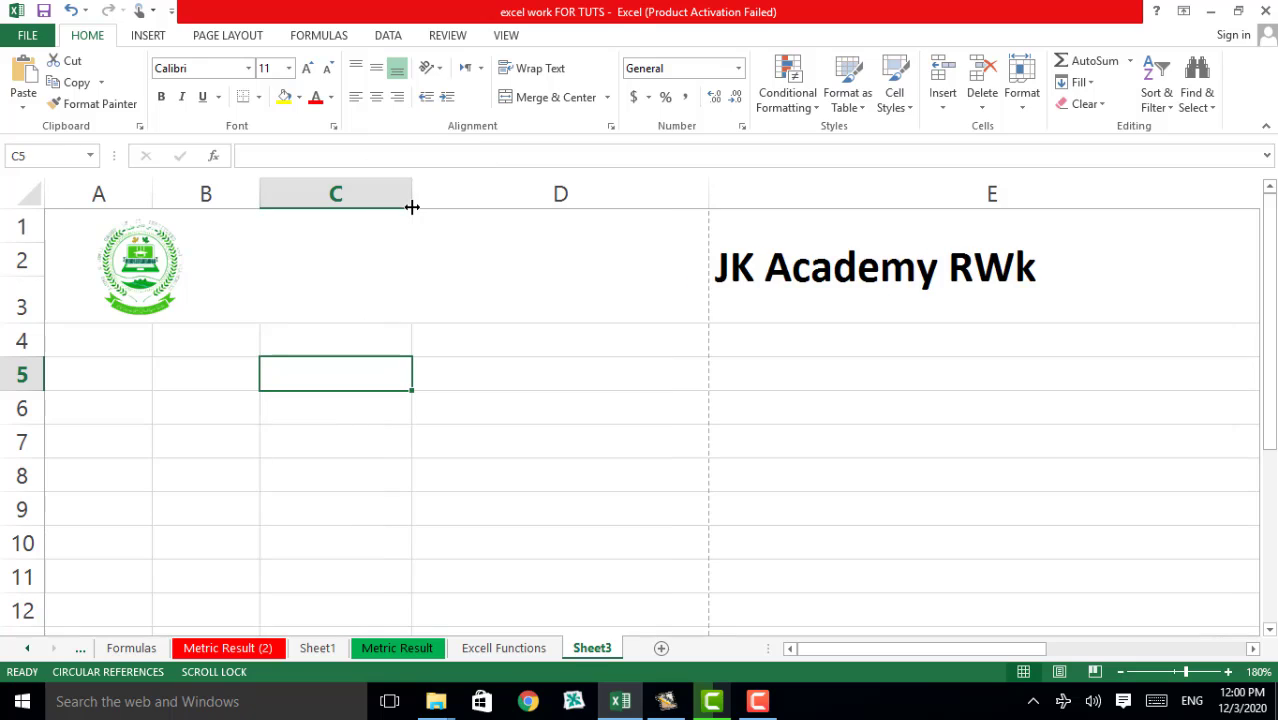
left_click_drag(268, 194, 289, 204)
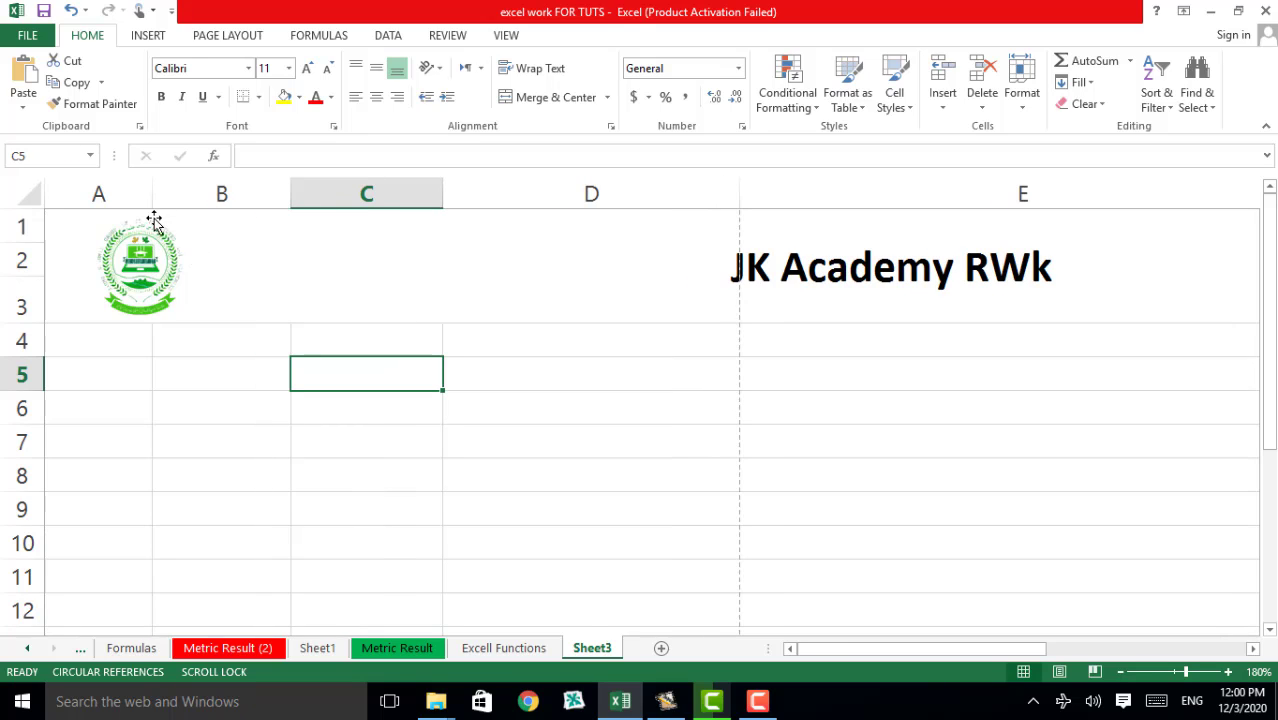
left_click_drag(154, 202, 137, 202)
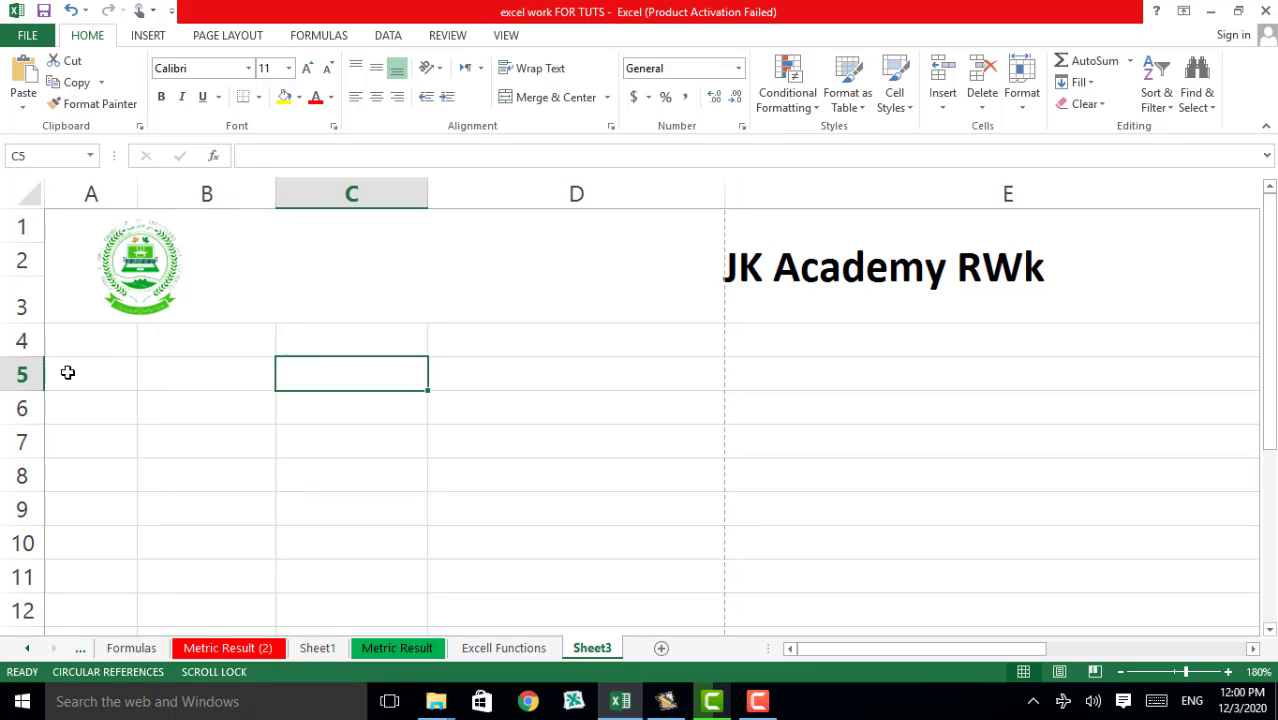
- Enter the column headers "r.no" in A4 and "Name" in B4
left_click(81, 347)
double_click(82, 347)
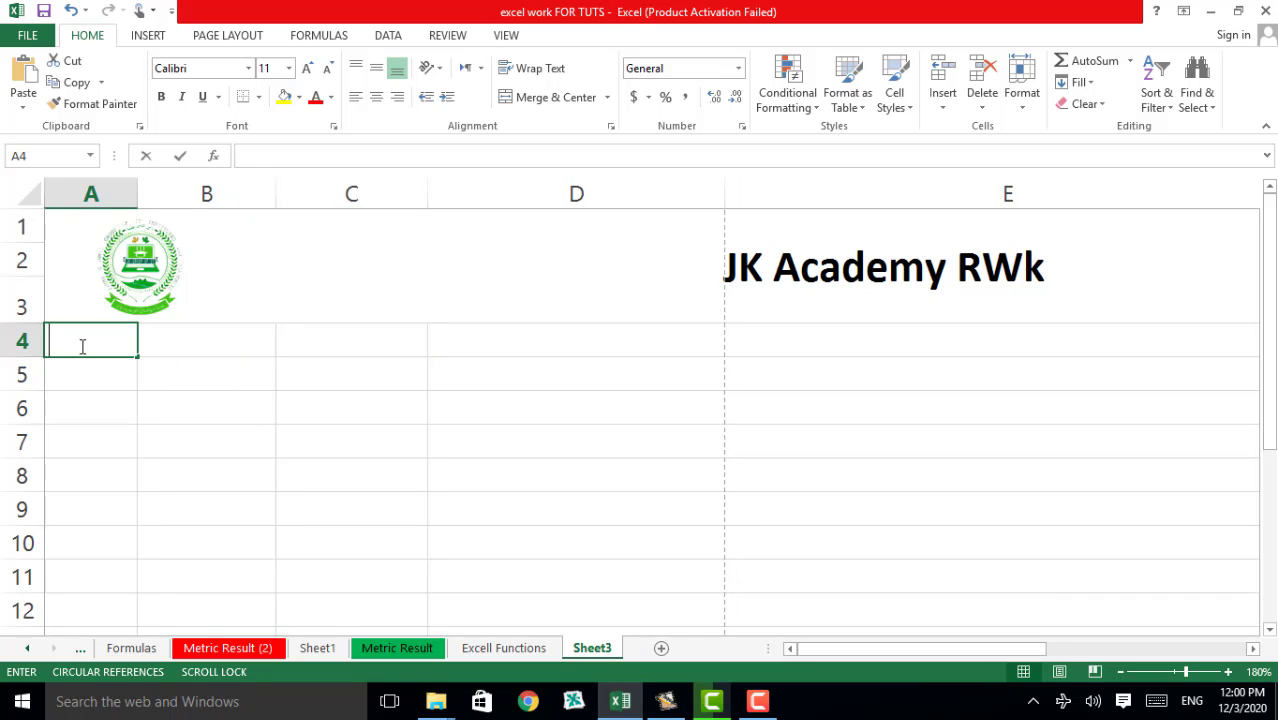
type("r")
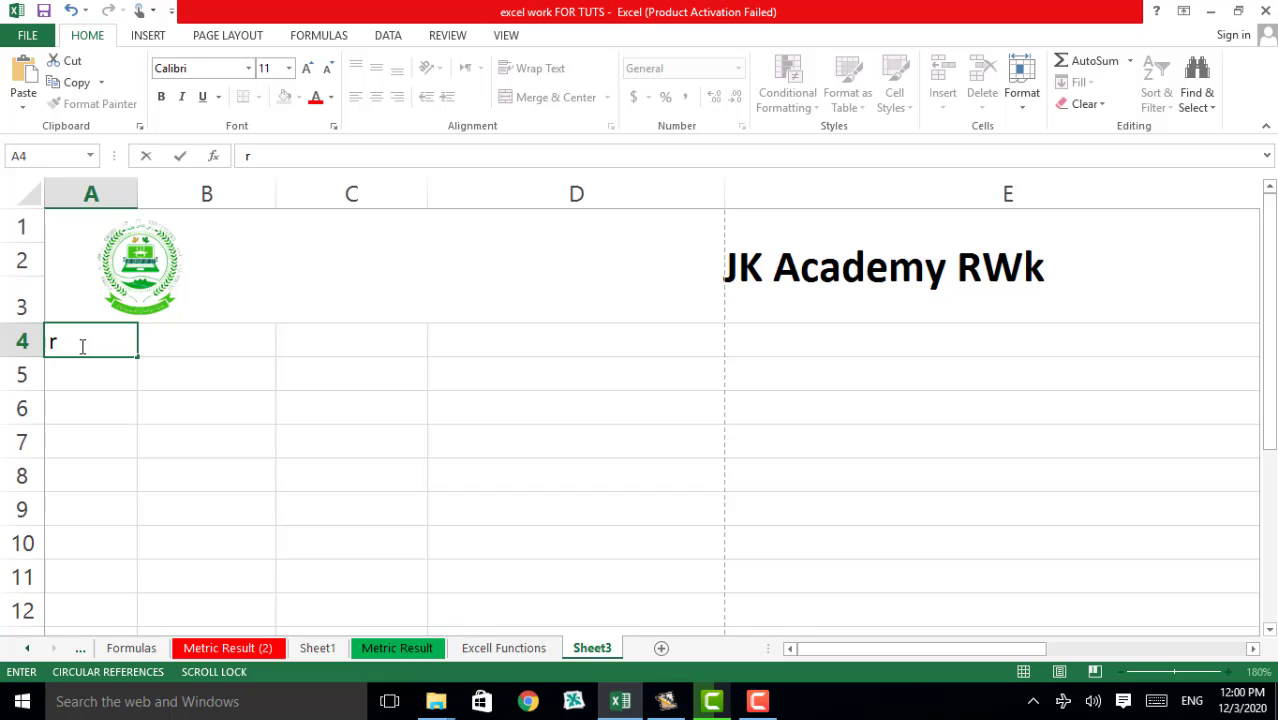
type(".no")
left_click(186, 339)
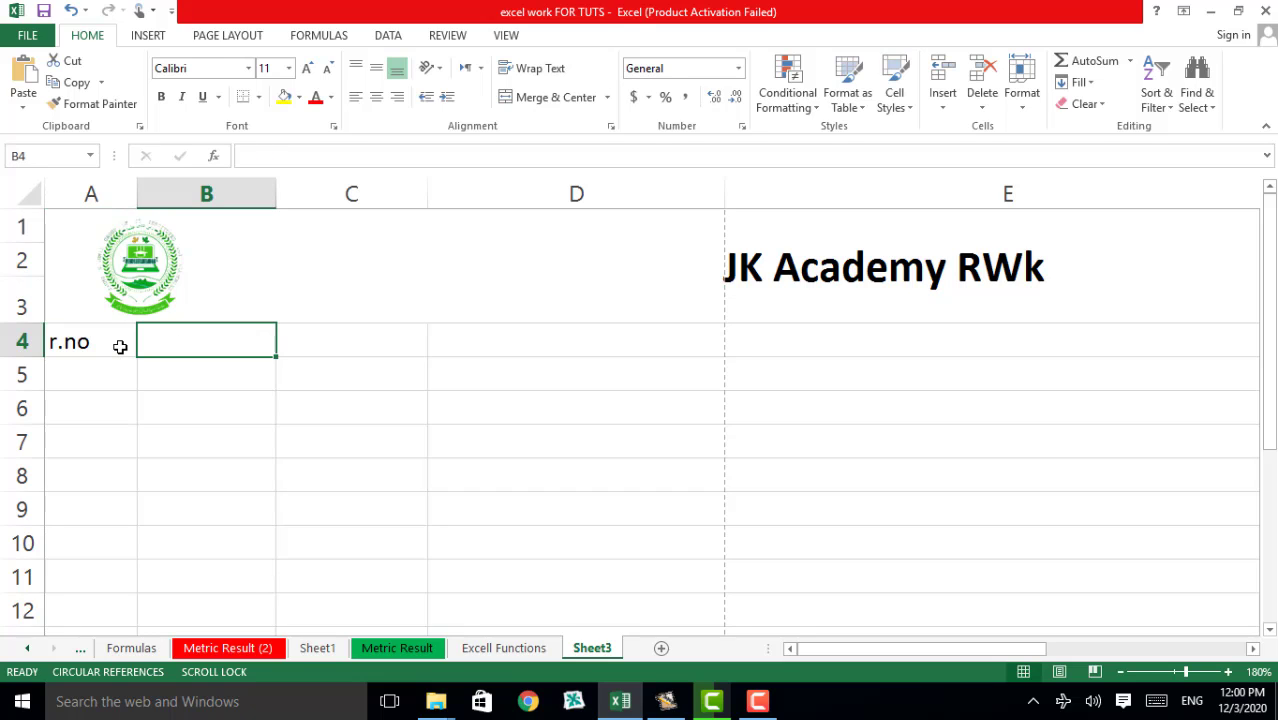
type("Name")
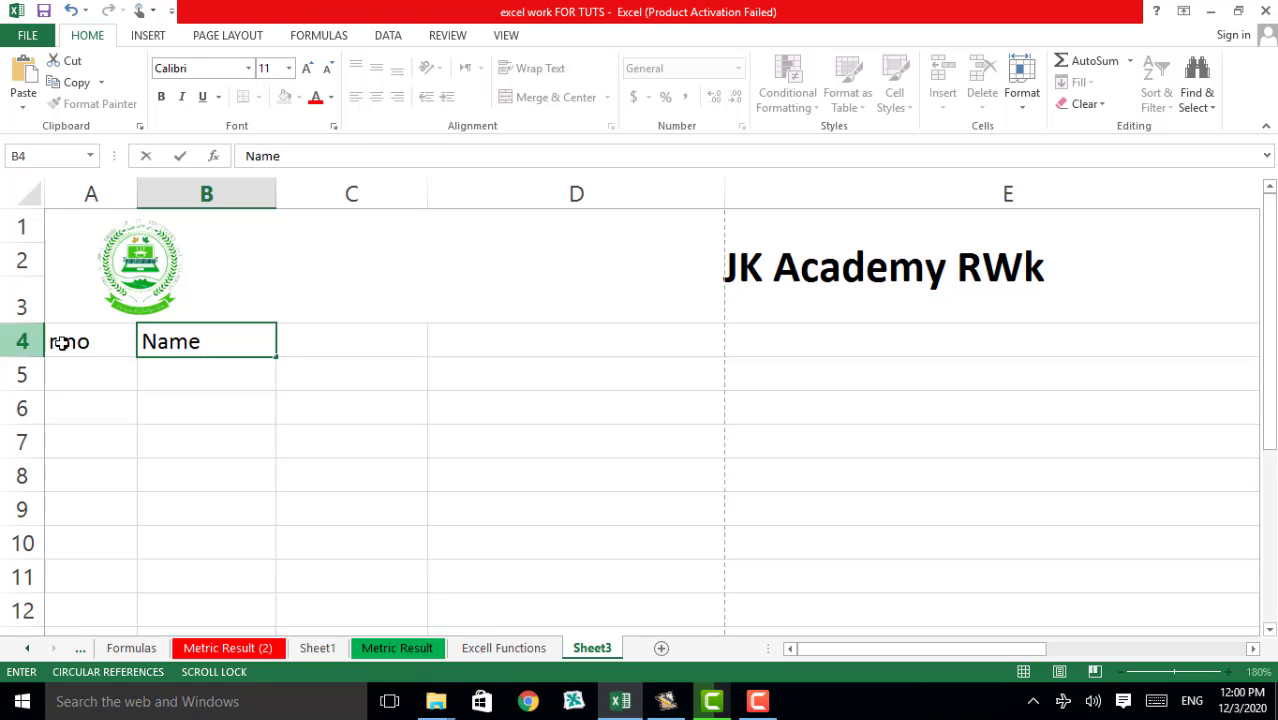
- Enter the column headers "F.name" in C4 and "Adress" in D4
left_click(314, 336)
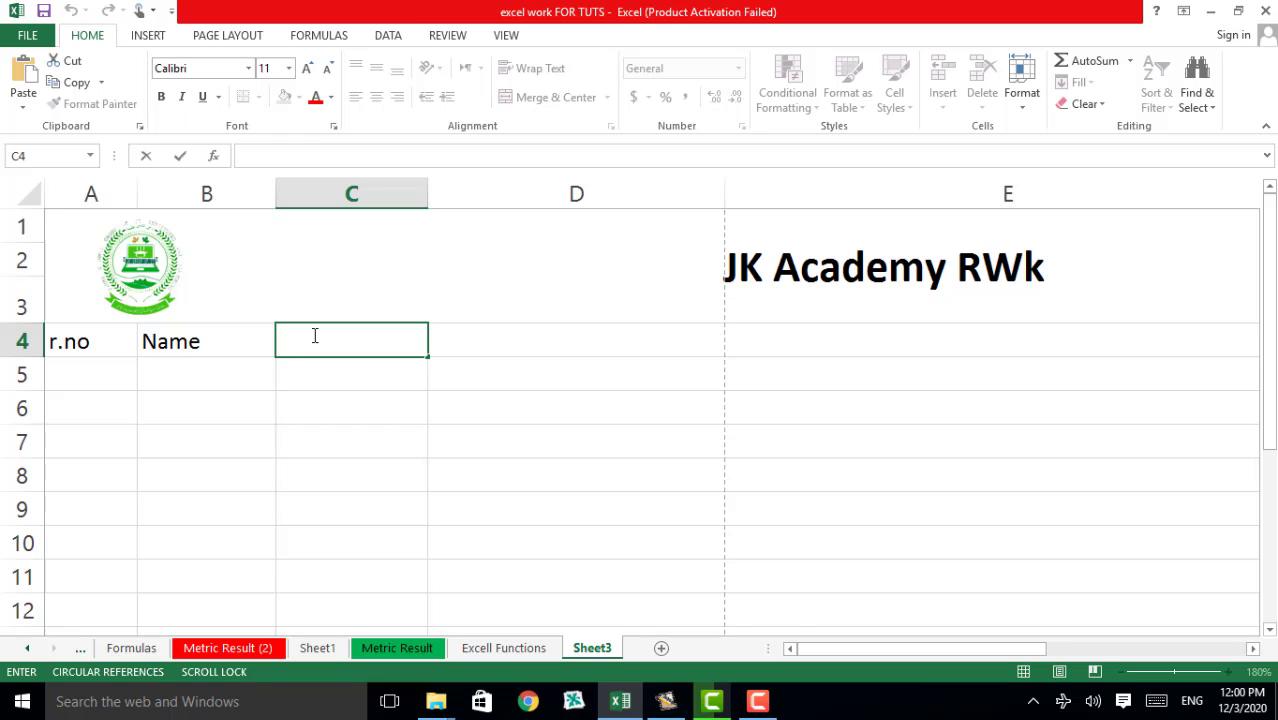
type("T")
type(".nam")
type("e")
left_click(455, 341)
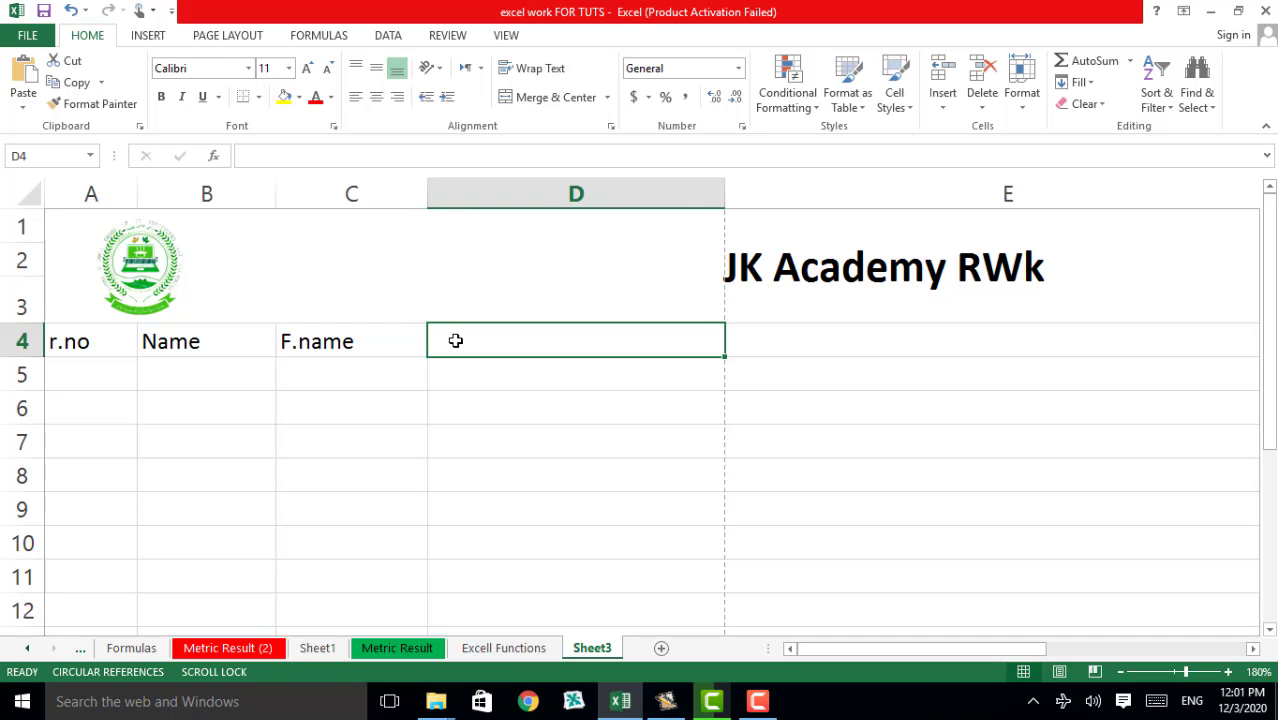
double_click(457, 341)
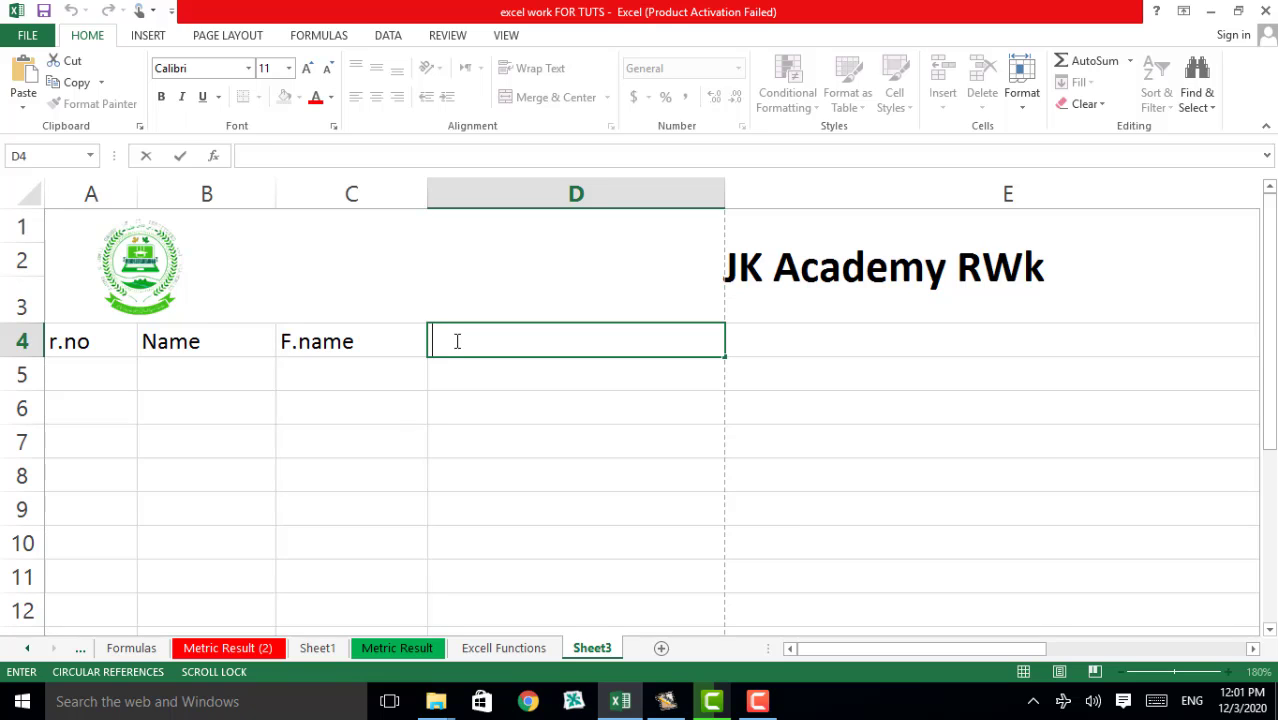
type("Adress")
left_click(755, 346)
- Move the "Adress" header from D4 to E4
left_click(900, 288)
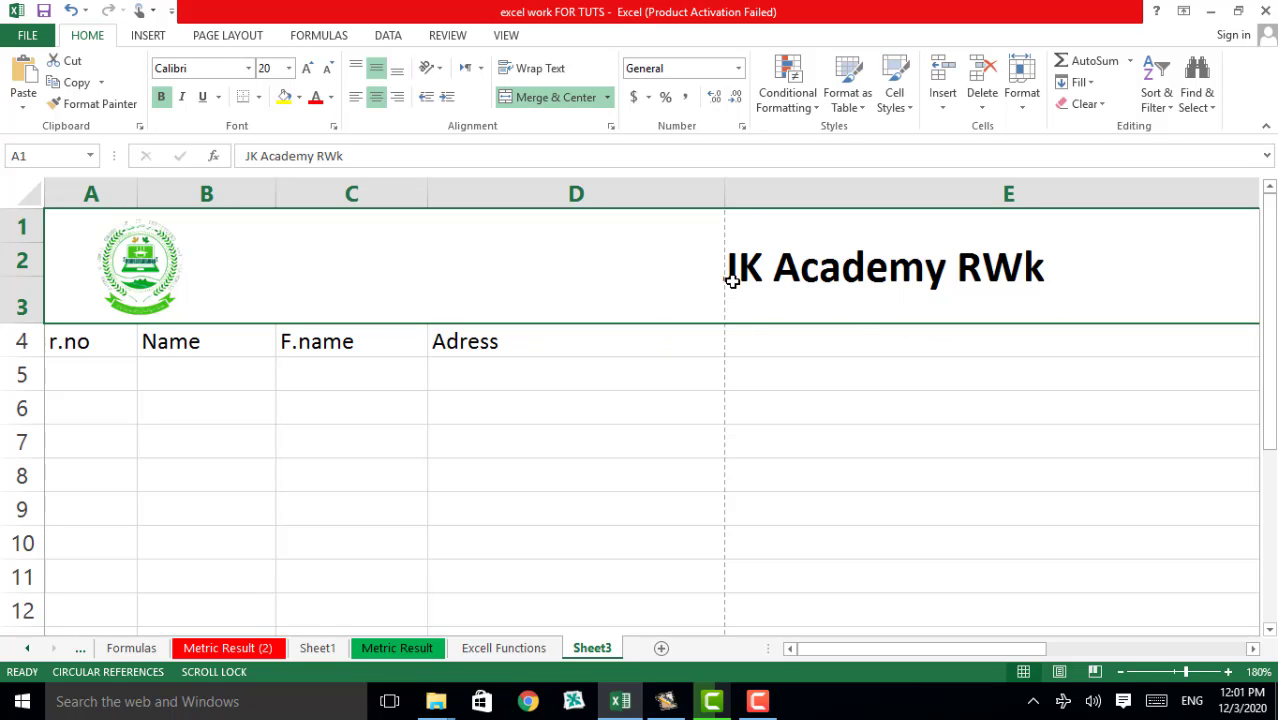
left_click(720, 348)
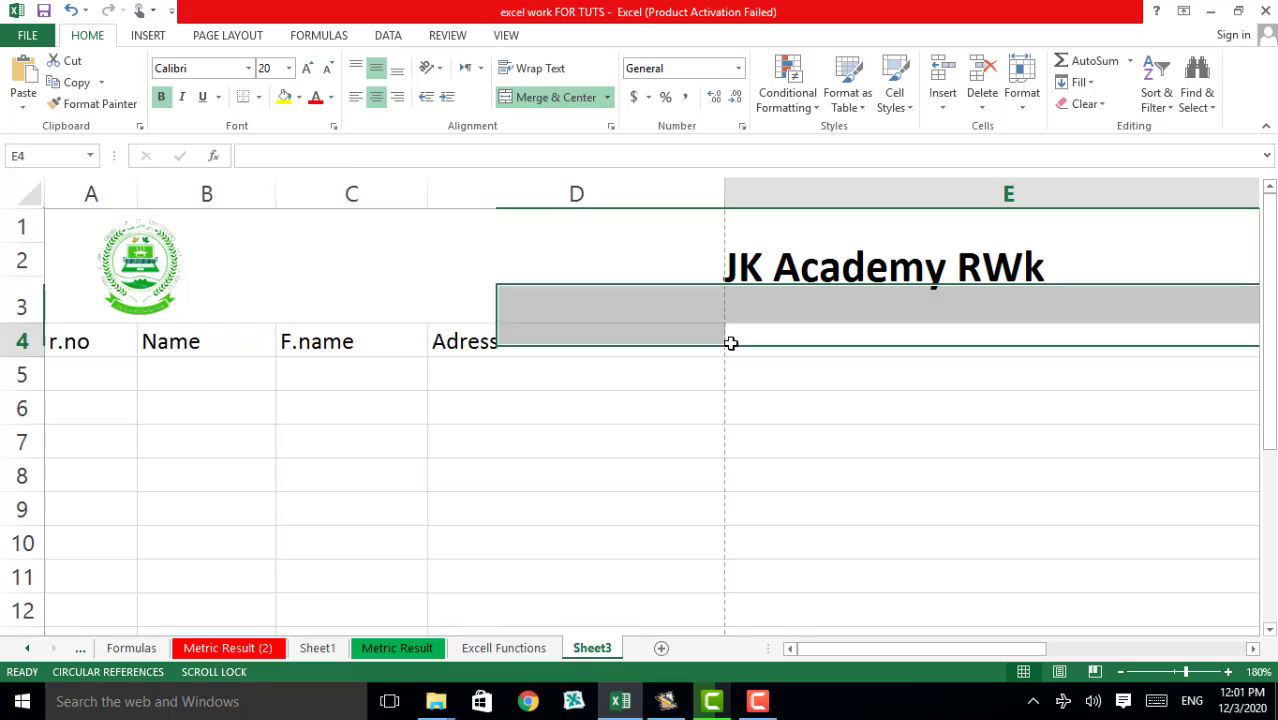
left_click_drag(725, 350, 816, 348)
left_click(662, 342)
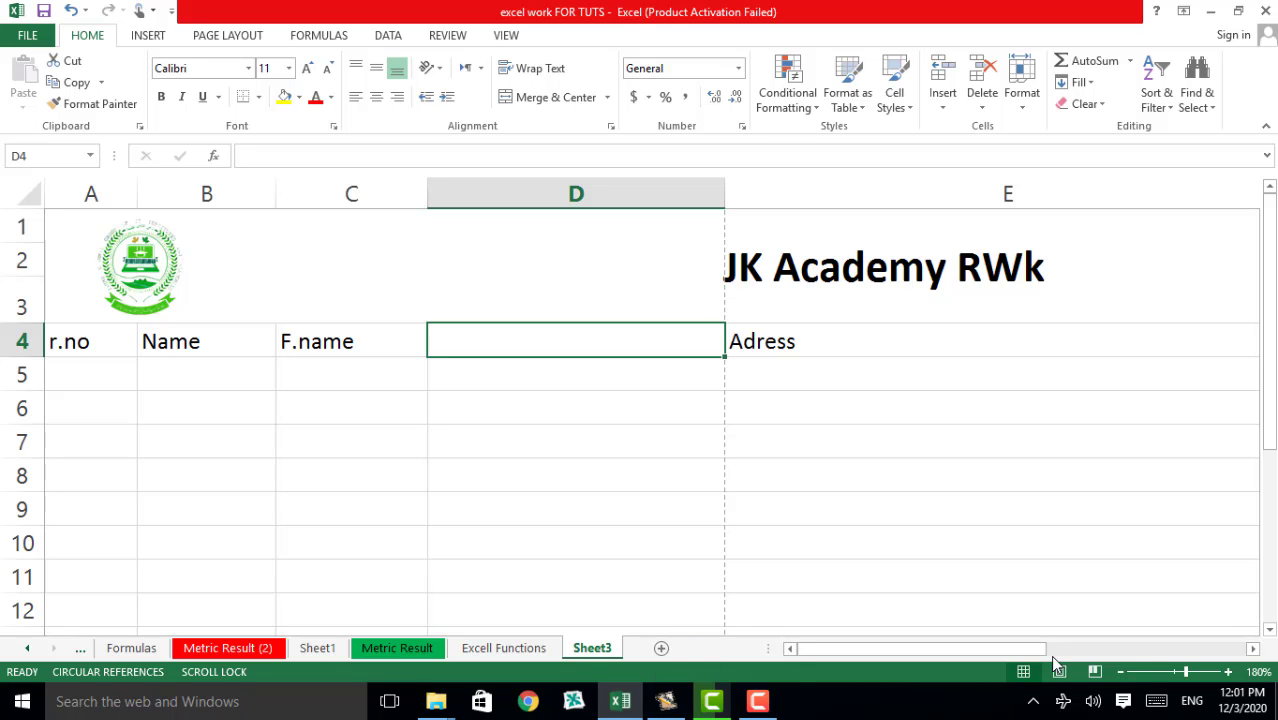
- Unmerge the "JK Academy RWk" title cell spanning A1:I3
left_click(1121, 673)
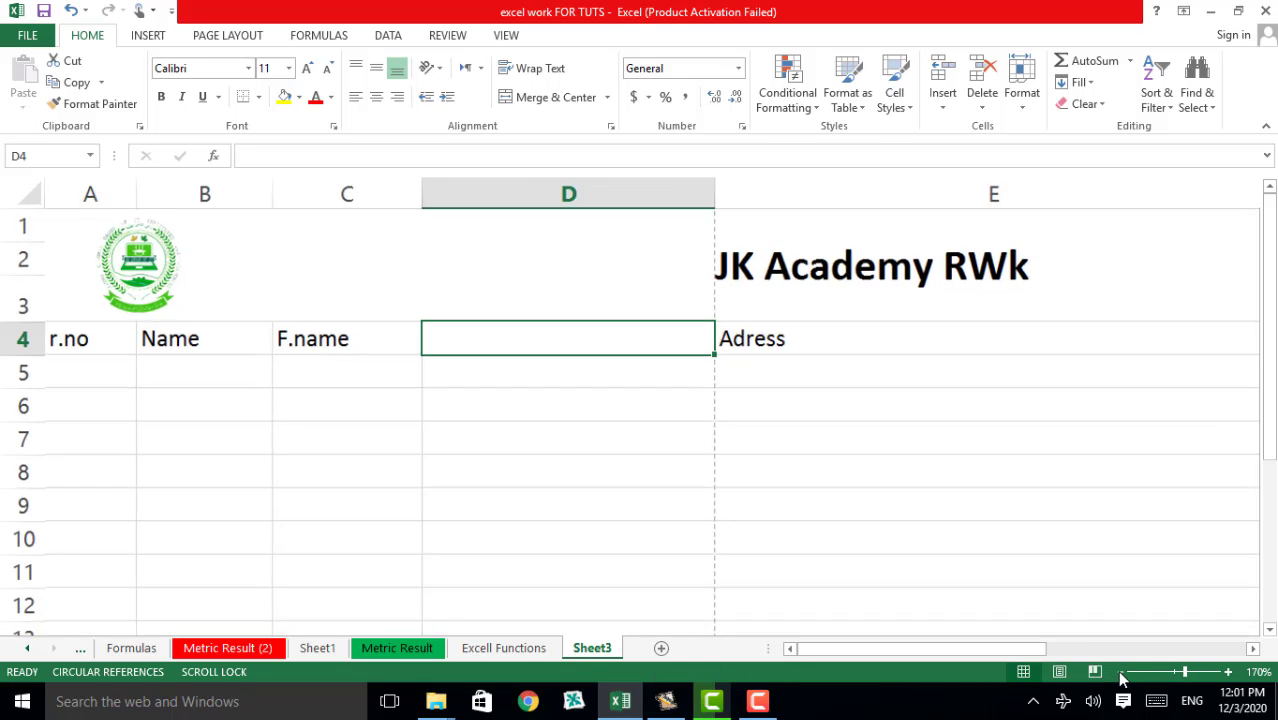
left_click(1121, 673)
left_click(1121, 673)
left_click(1121, 673)
left_click(1121, 673)
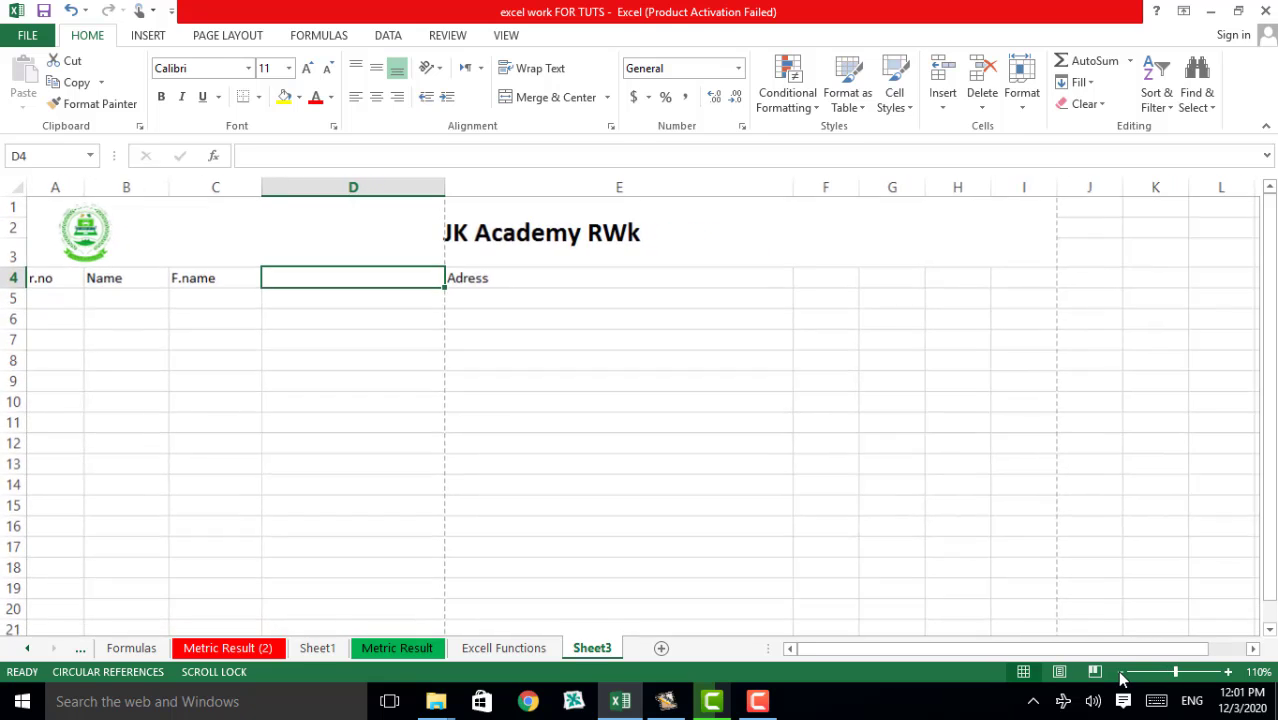
left_click(1121, 673)
left_click(372, 227)
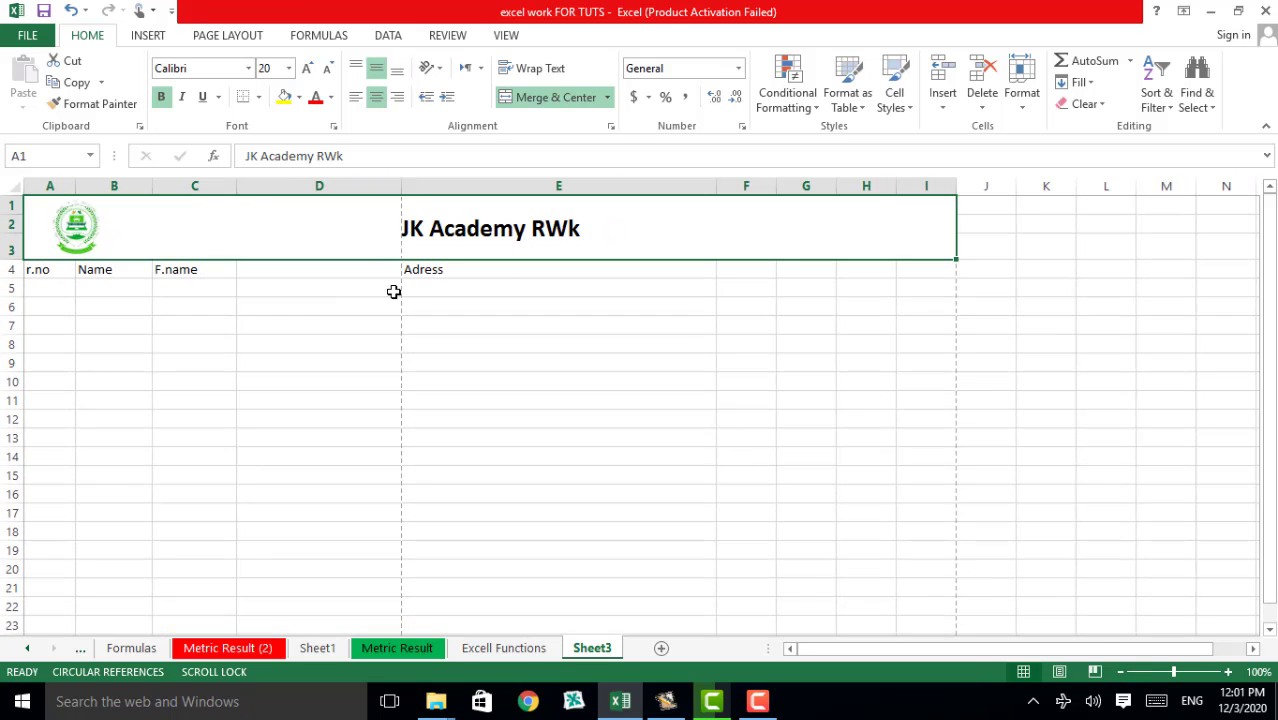
left_click(651, 334)
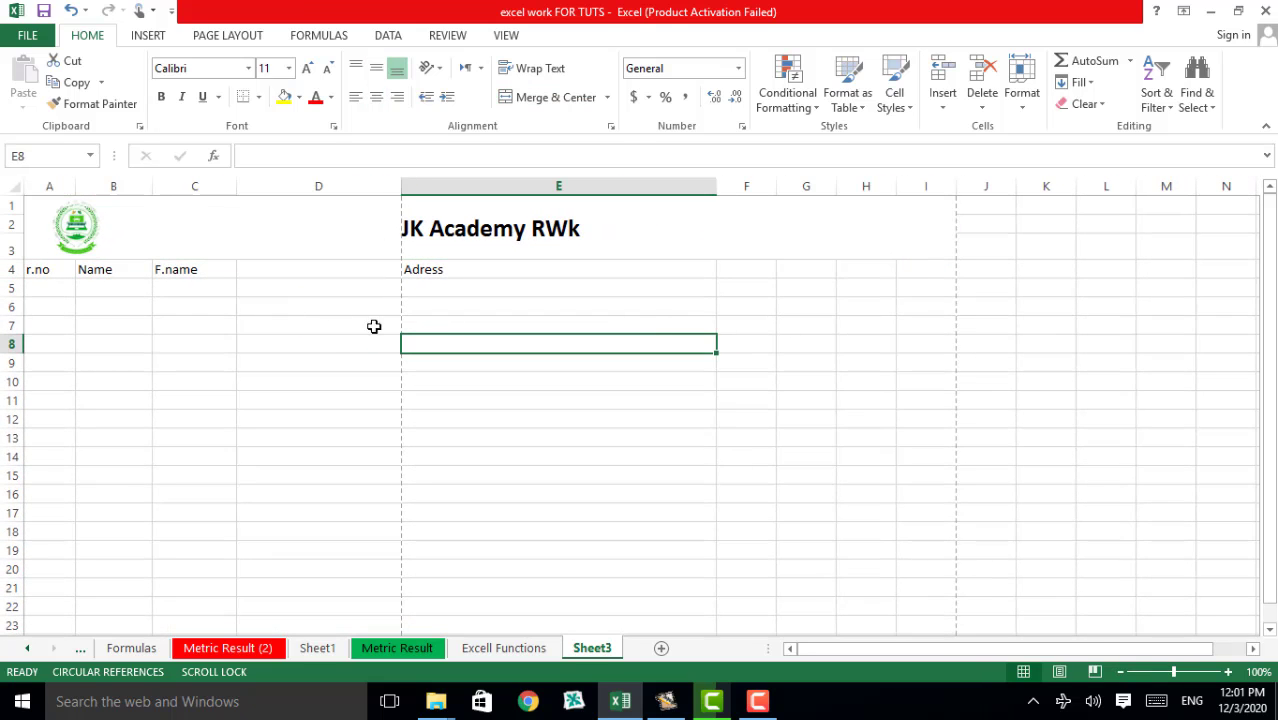
left_click(385, 235)
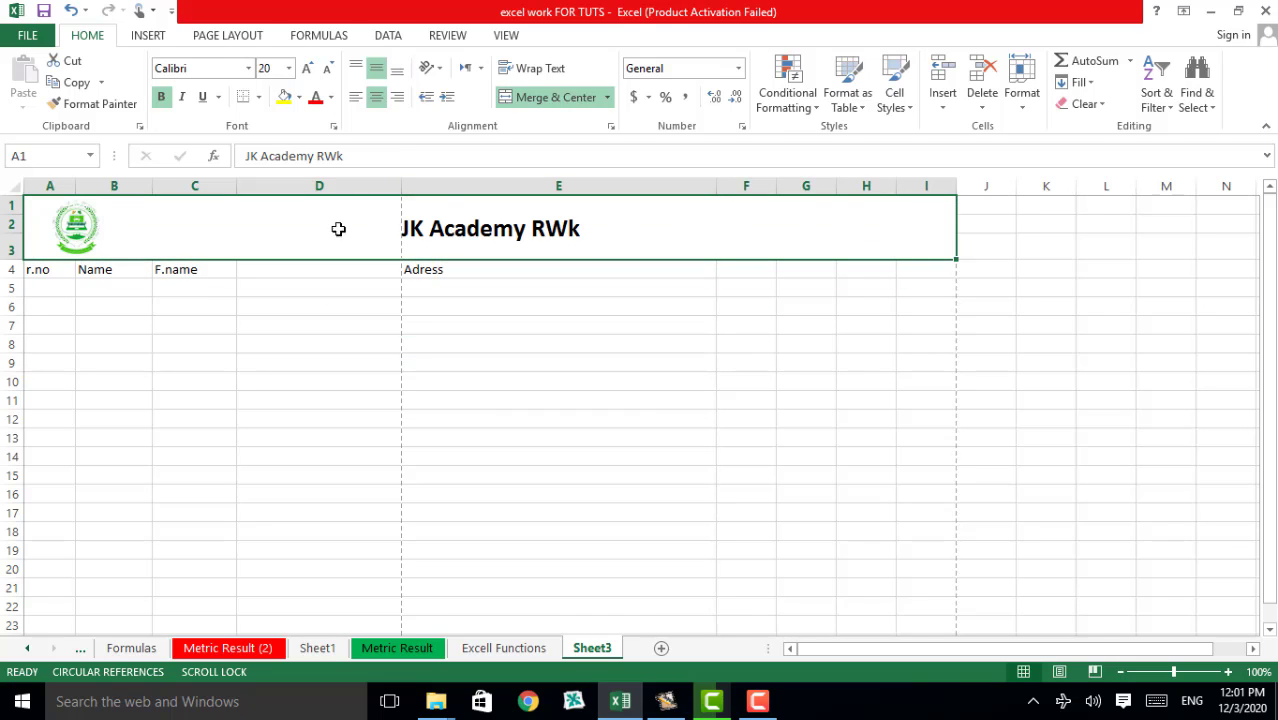
left_click(525, 100)
left_click_drag(481, 417, 470, 400)
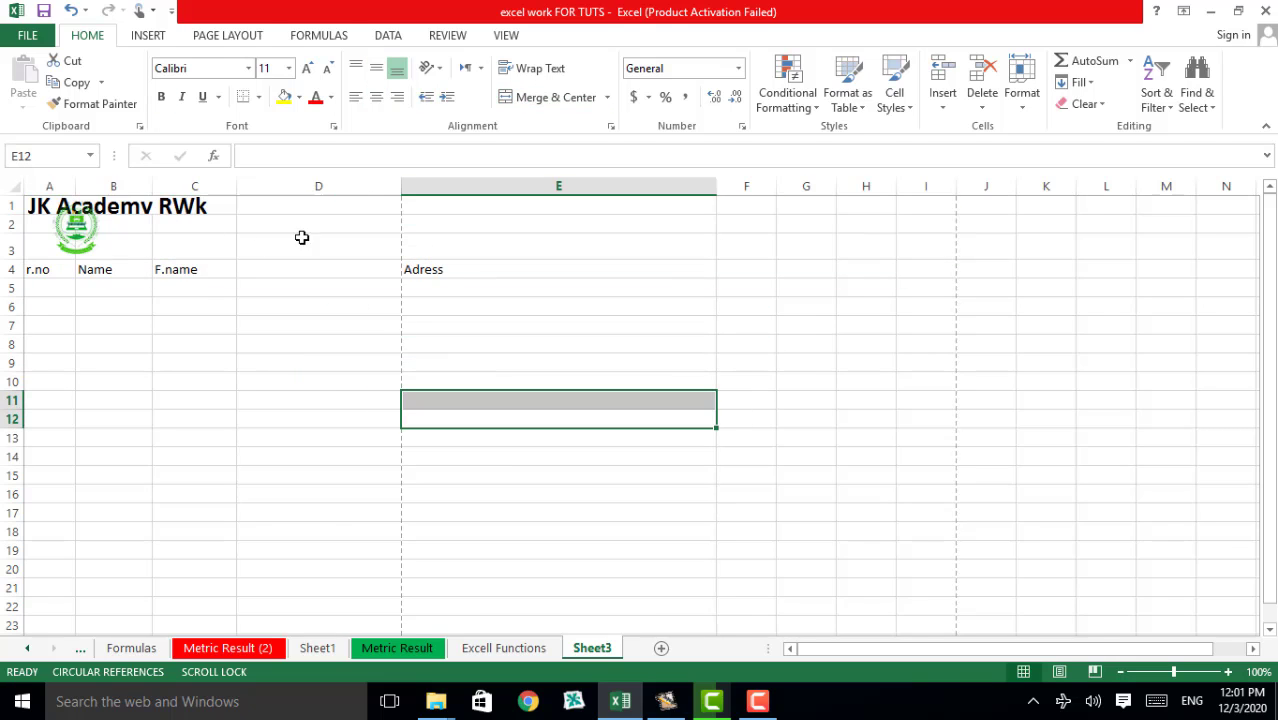
- Merge and center the "JK Academy RWk" title across A1:D3 so it fits within the first page's width
left_click_drag(378, 204, 48, 240)
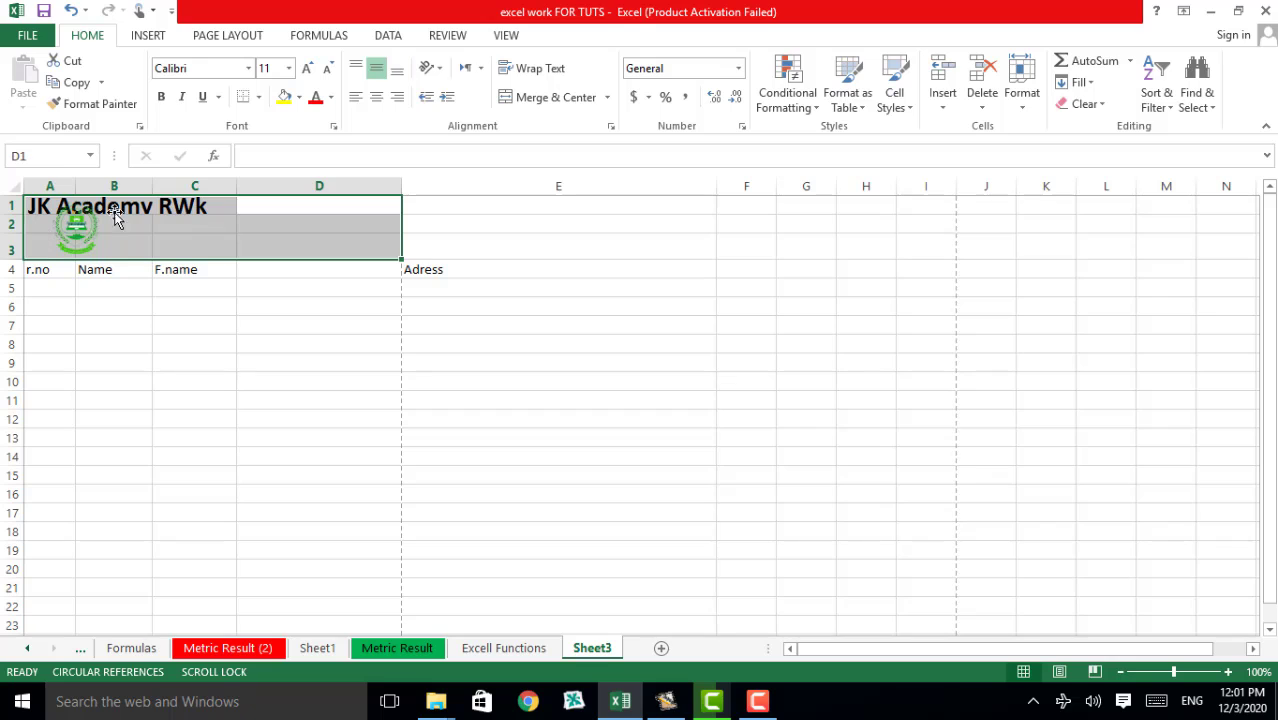
left_click(512, 98)
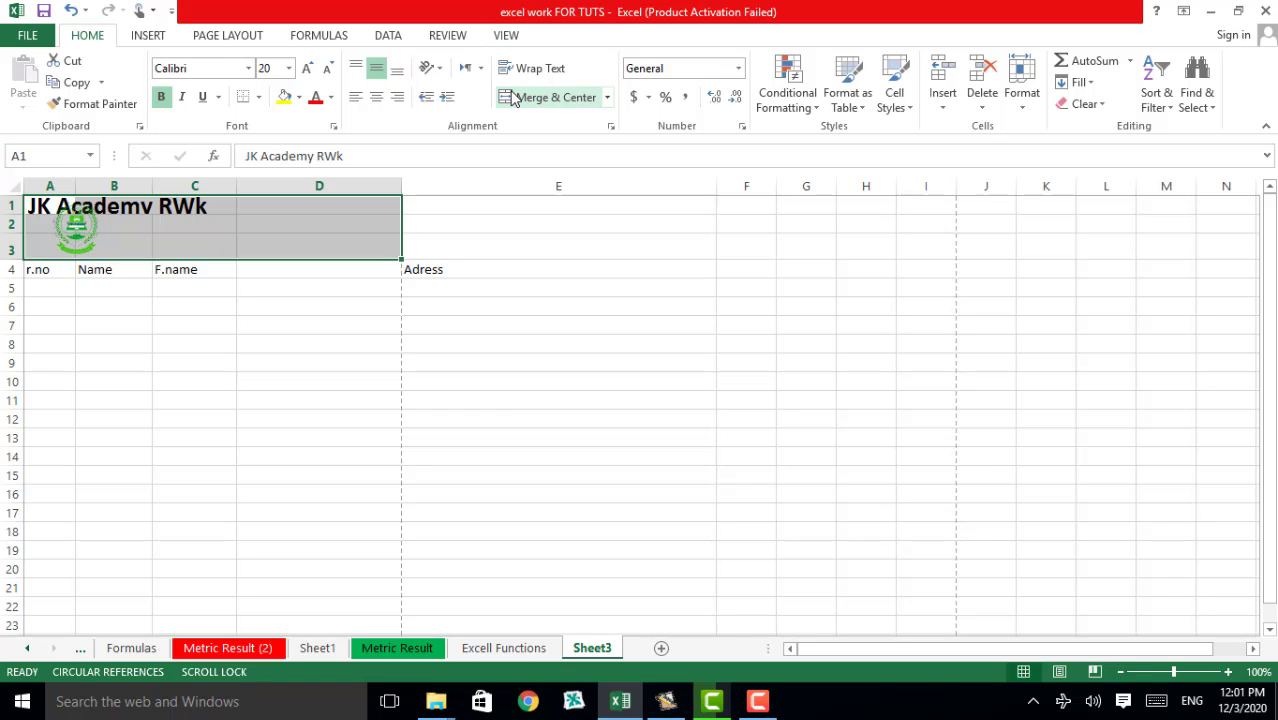
left_click(650, 415)
- Cut the "Adress" header from E4 and paste it into D4
left_click(428, 271)
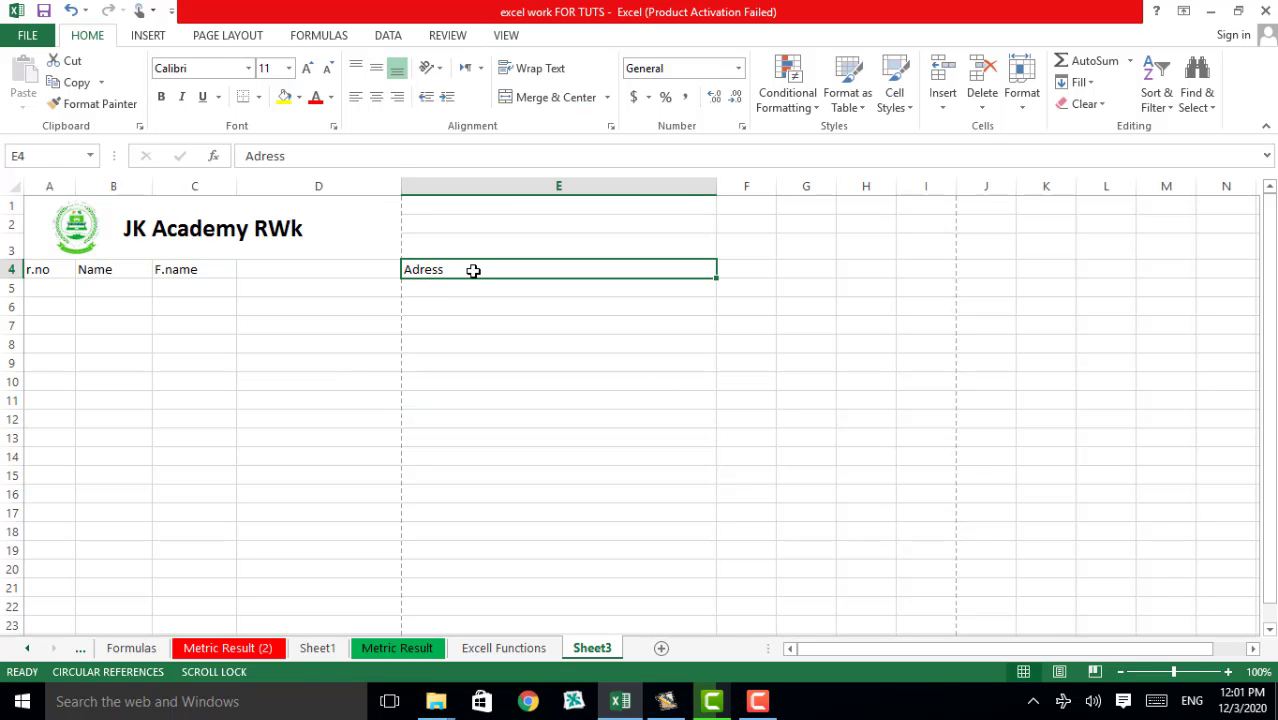
double_click(473, 270)
double_click(410, 269)
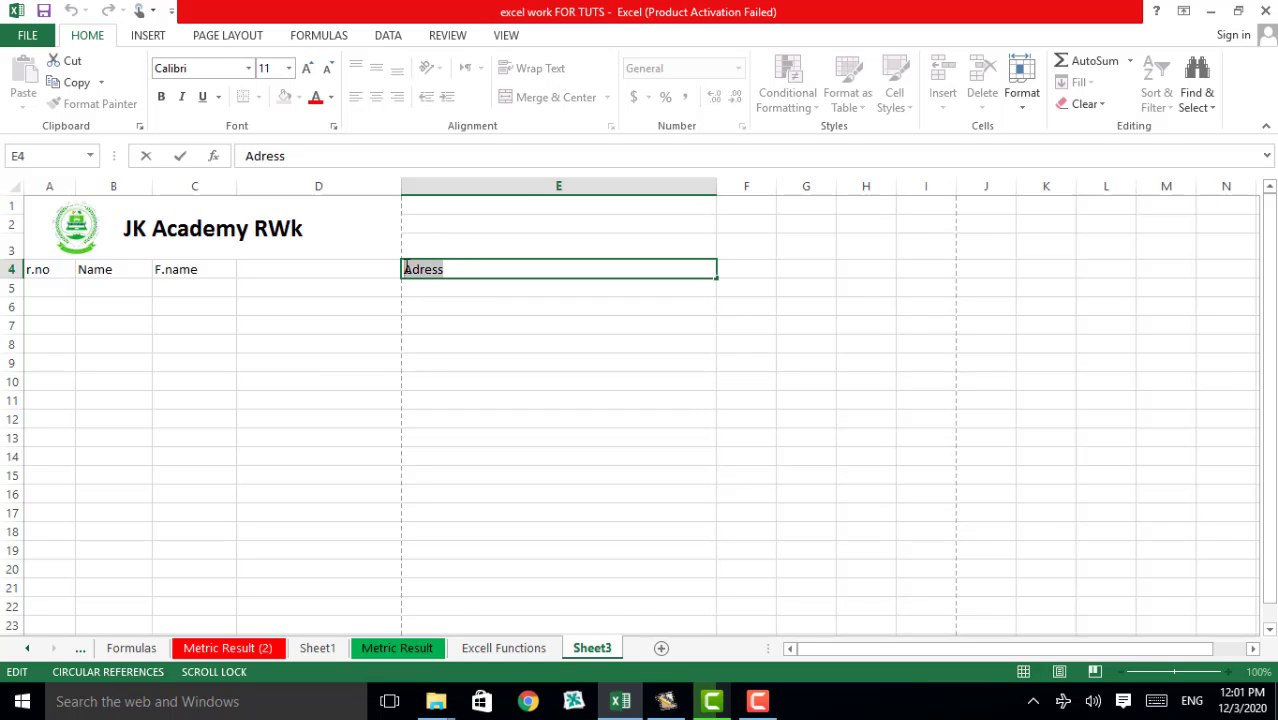
key("ctrl+x")
left_click(292, 271)
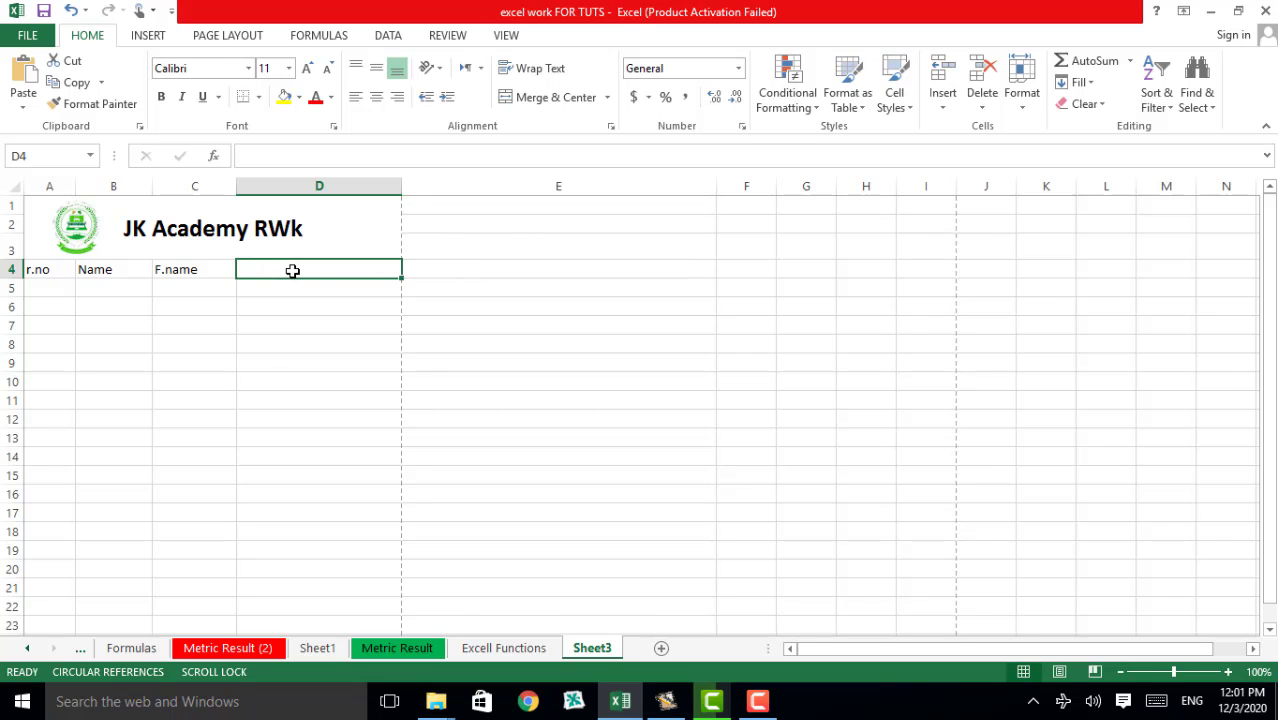
key("ctrl+v")
left_click(590, 360)
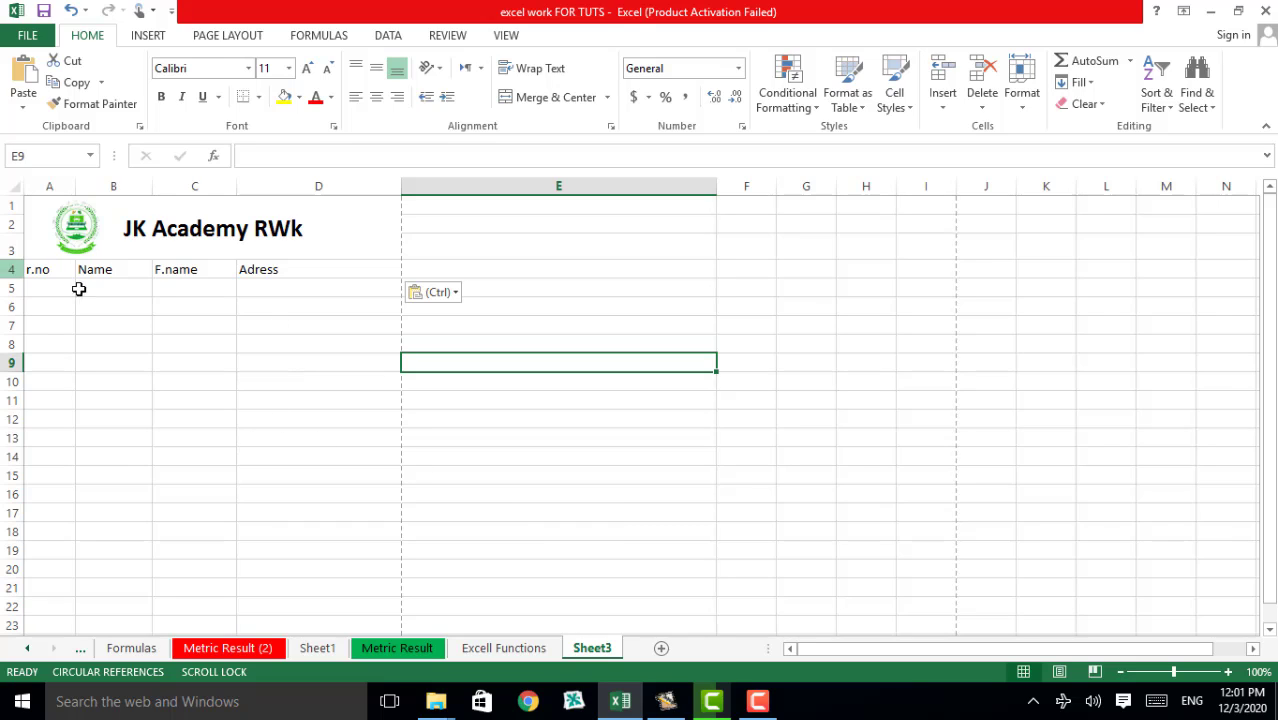
- Insert a table over A4:D15 without using the first row as headers, and apply the black banded table style
left_click_drag(35, 267, 322, 482)
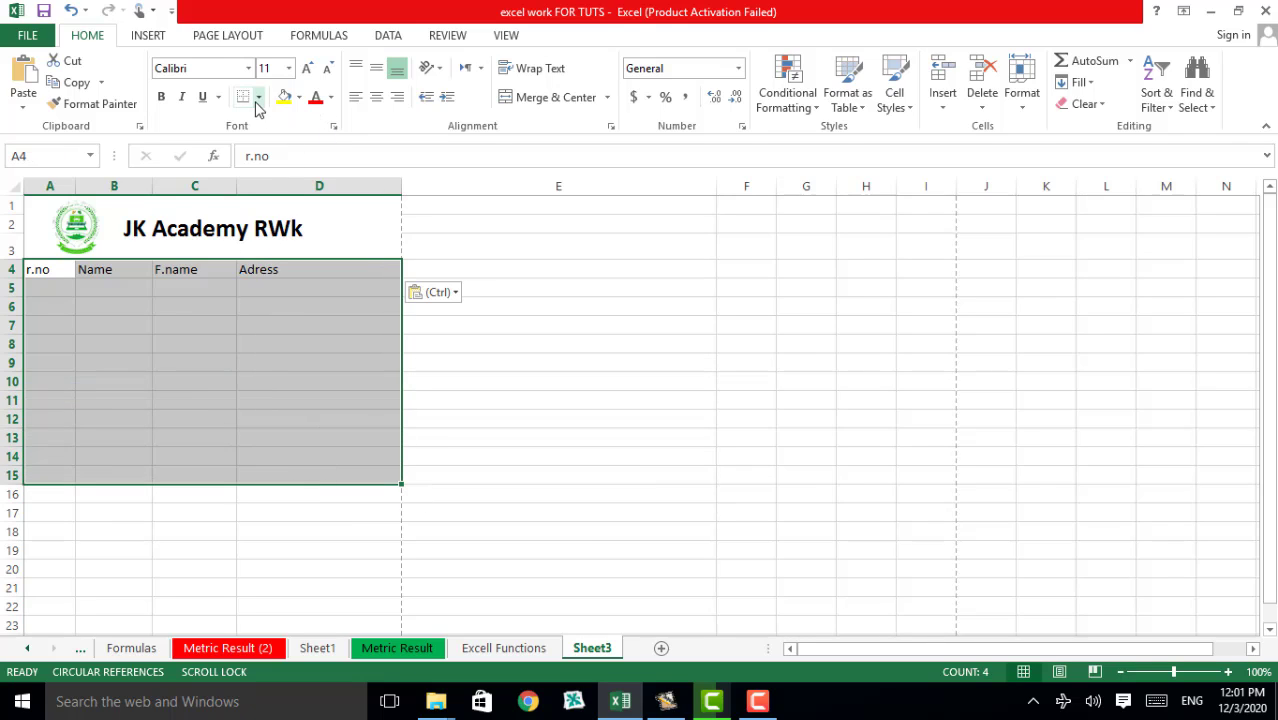
left_click(148, 40)
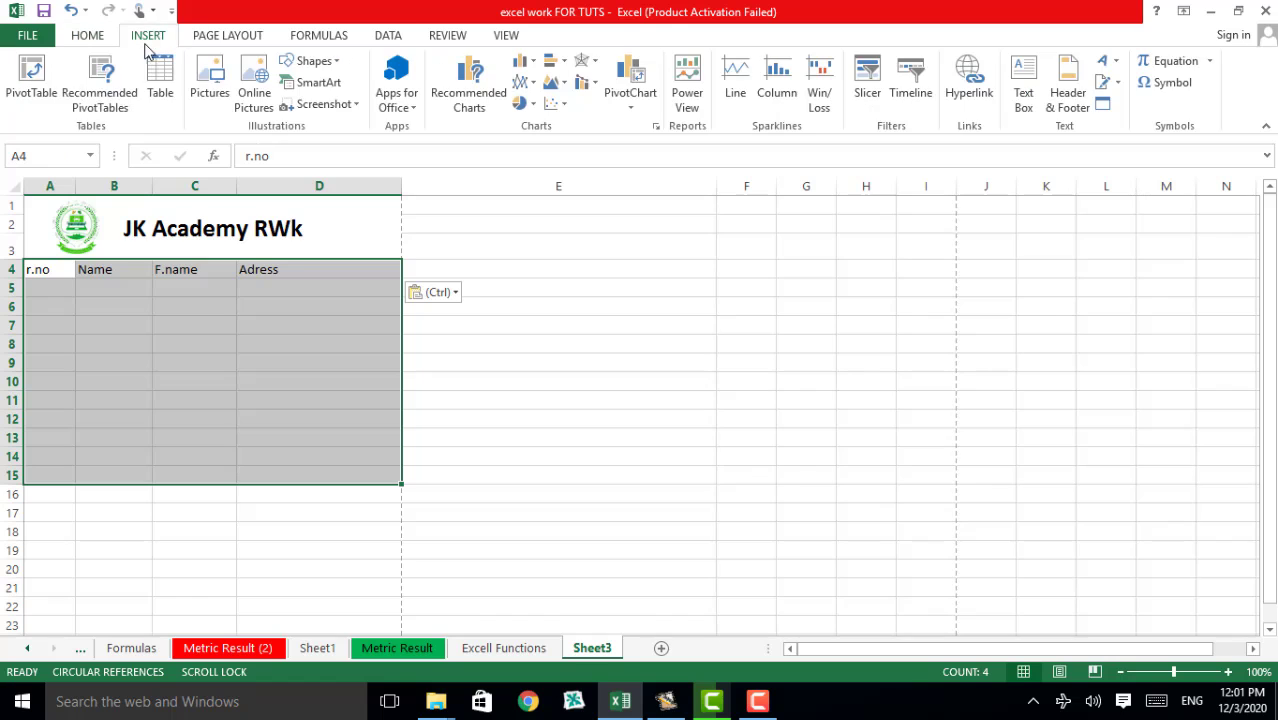
left_click(156, 80)
left_click(716, 312)
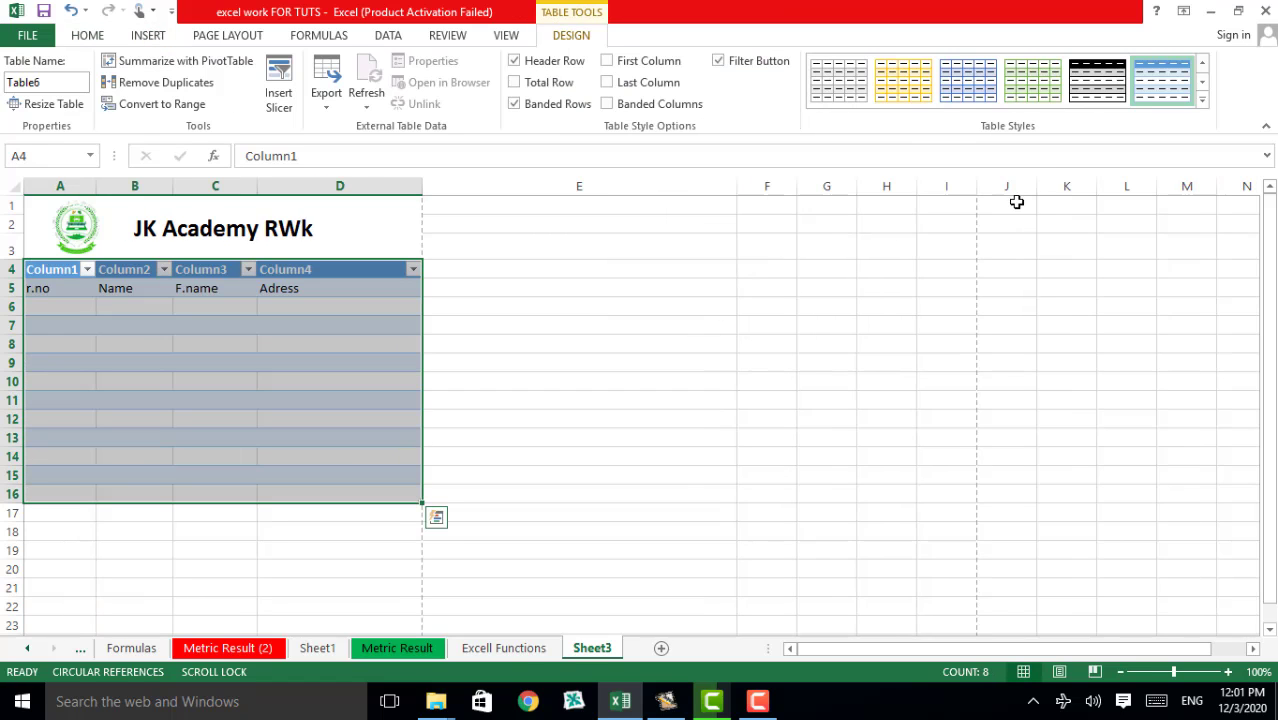
left_click(1098, 82)
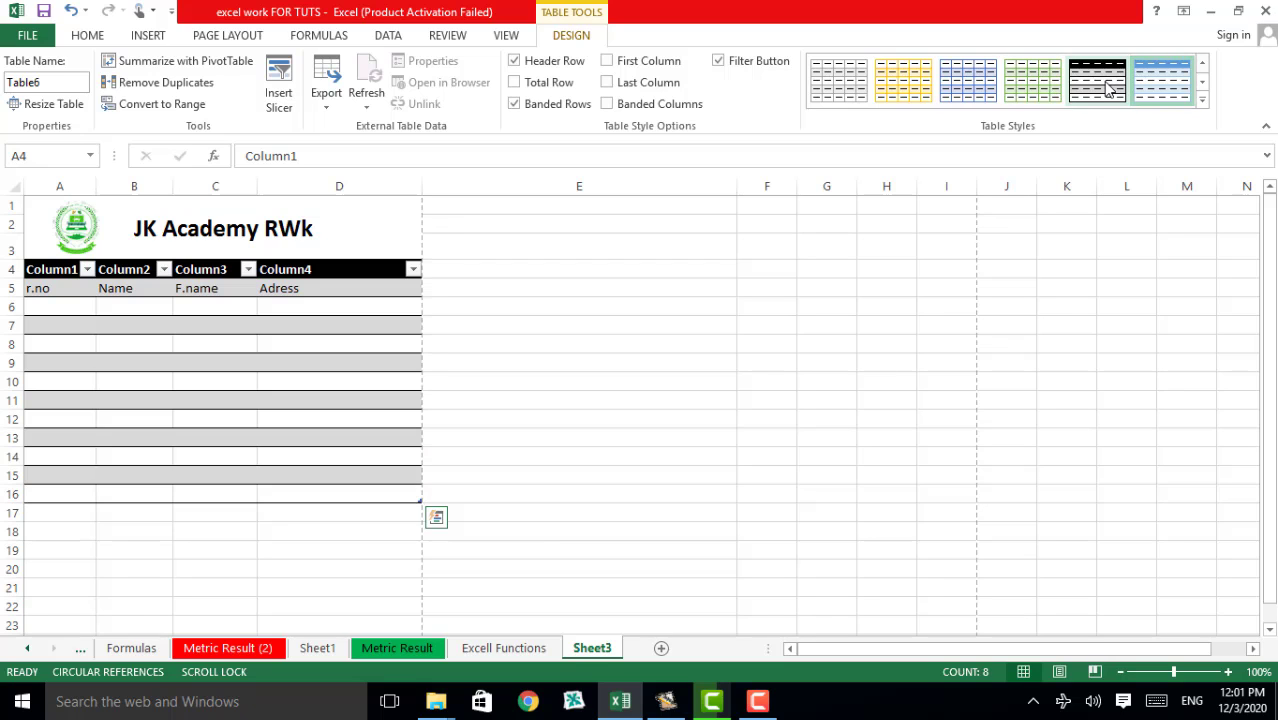
left_click(984, 397)
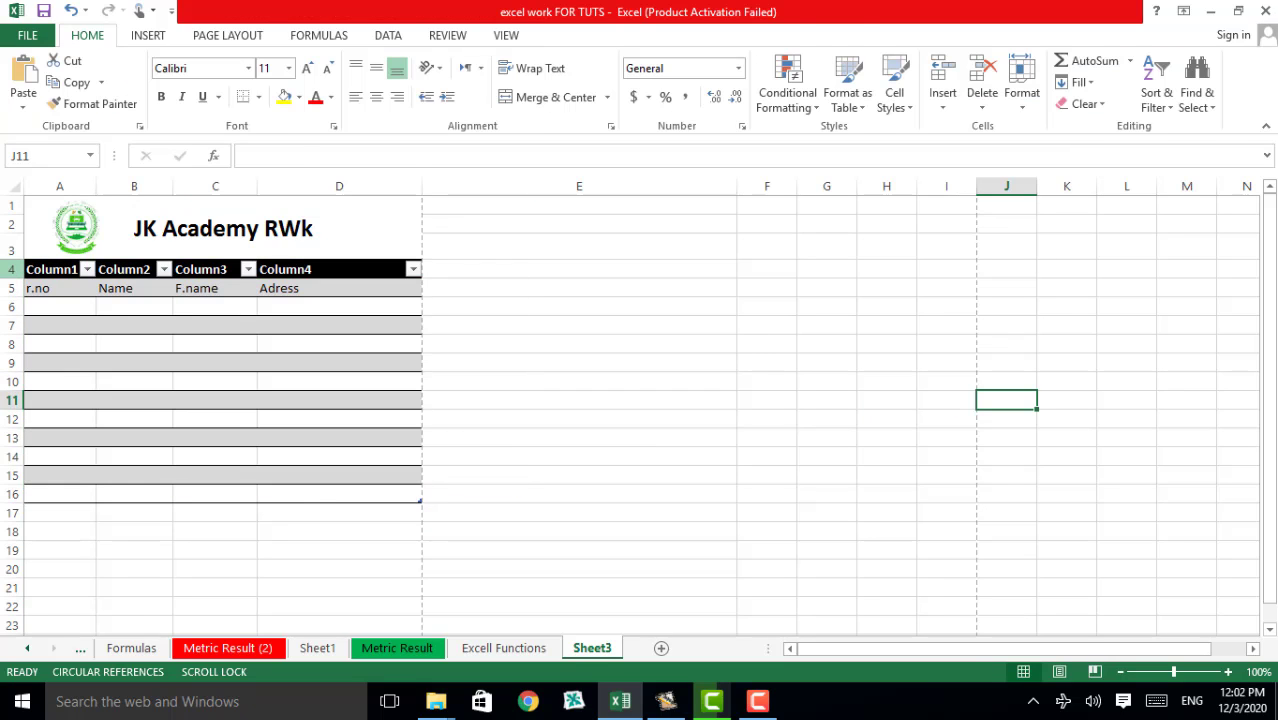
- Try to delete the table's generated header row 4, and undo the table style and the table insertion
left_click(6, 269)
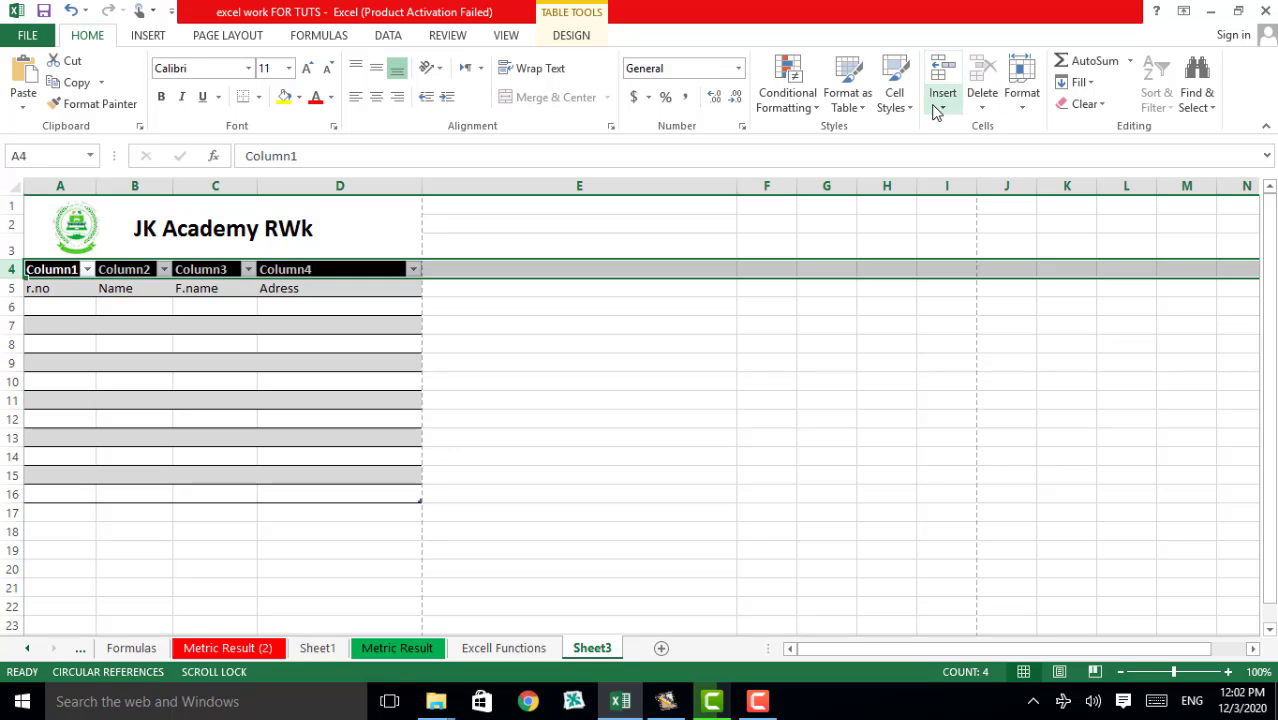
left_click(984, 105)
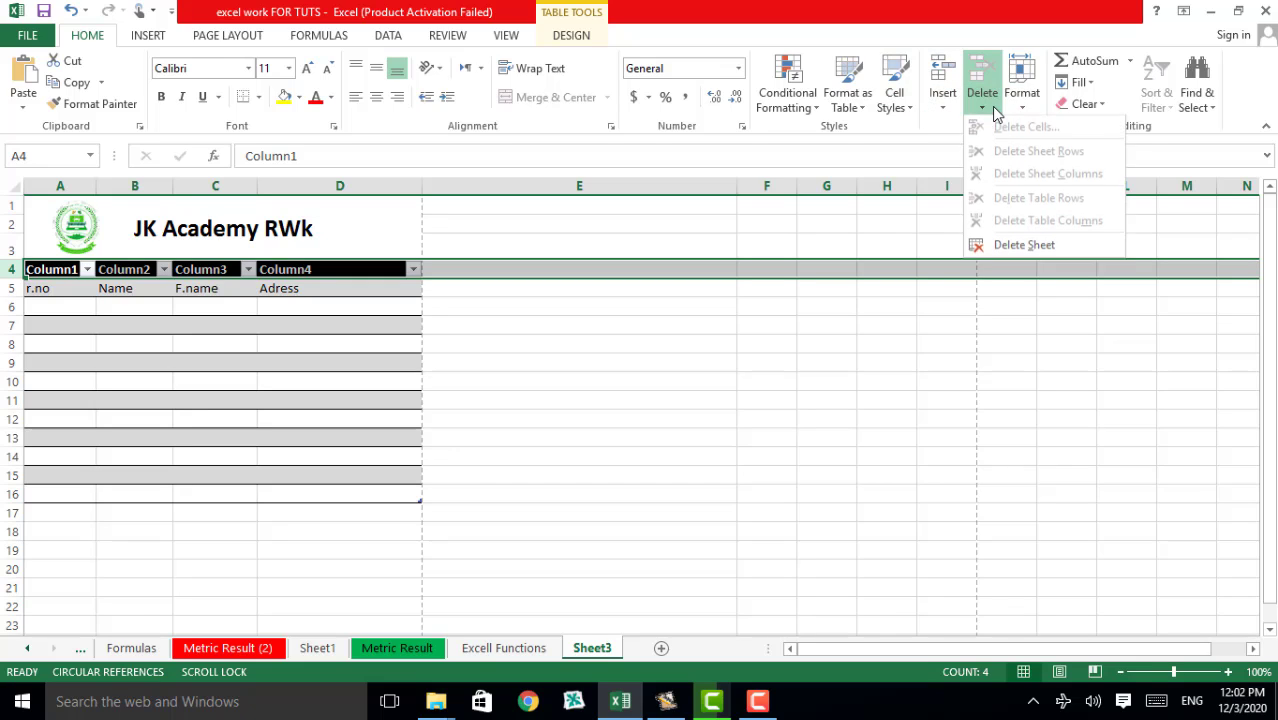
left_click(925, 363)
double_click(281, 271)
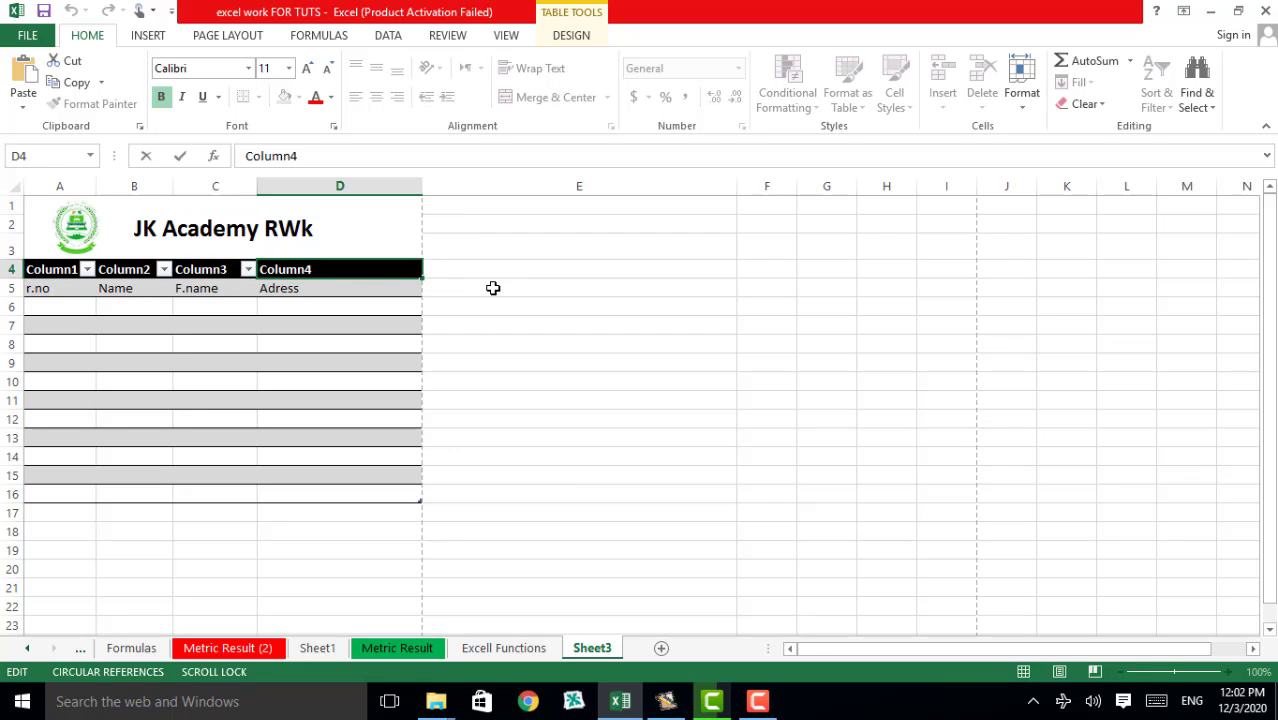
left_click(559, 295)
key("ctrl+z")
key("ctrl+z")
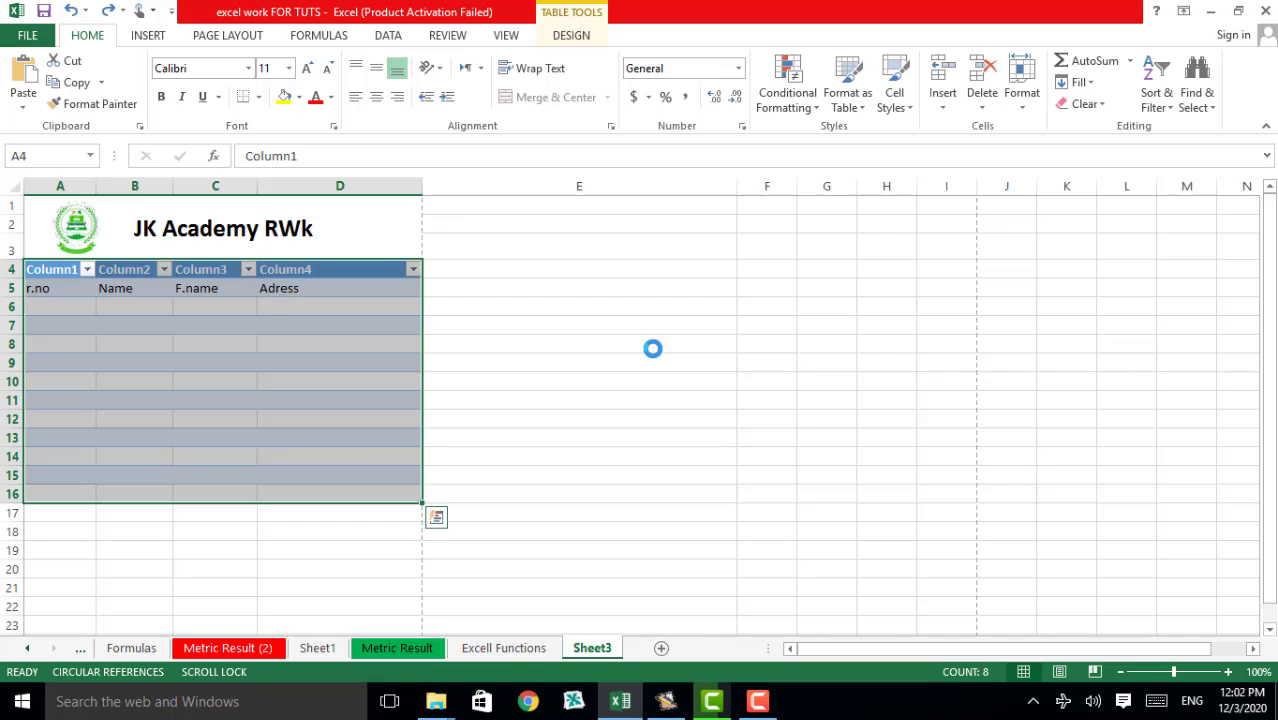
- Apply All Borders to the range A4:D15
left_click(258, 97)
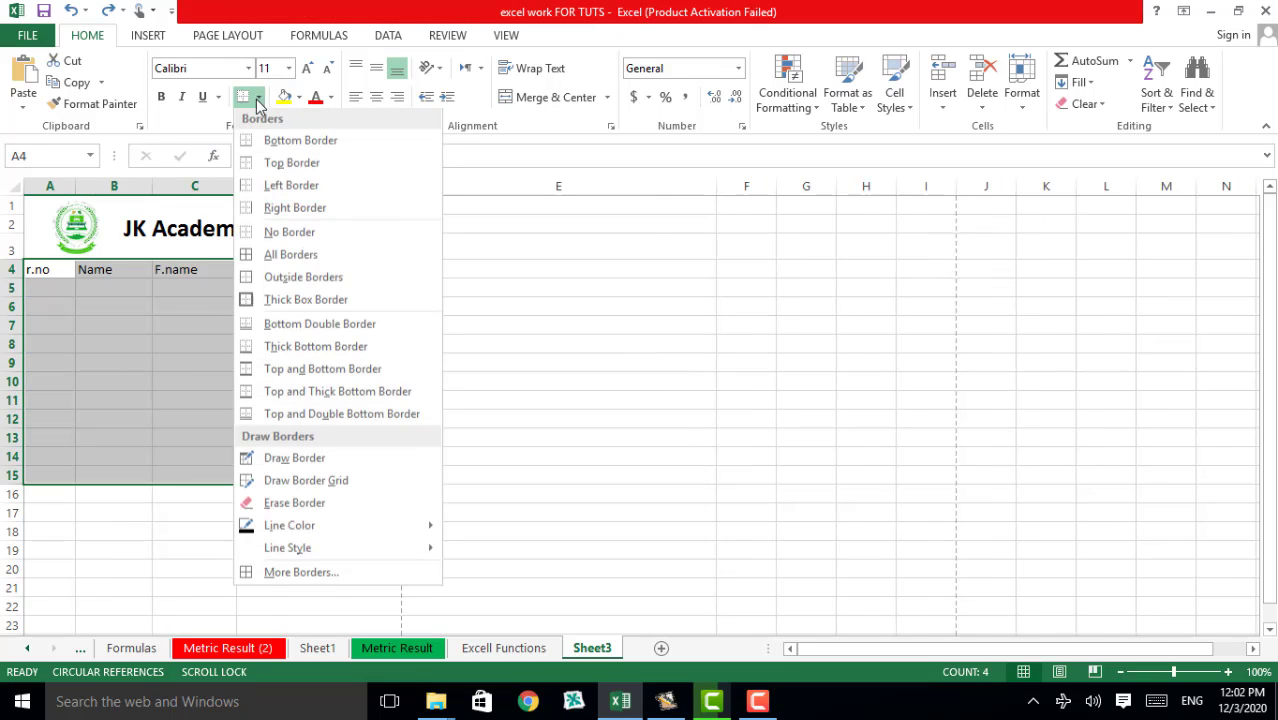
left_click(289, 257)
left_click(579, 358)
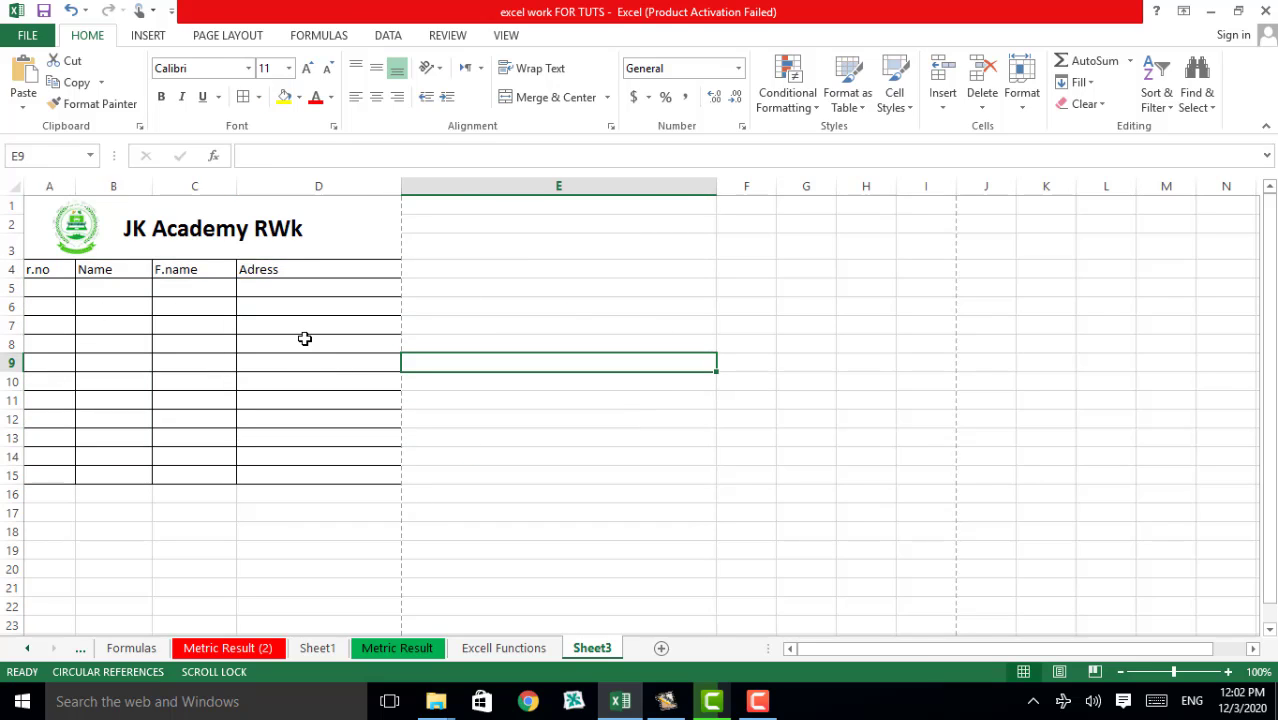
- Check the bordered sheet in Page Layout view and return to Normal view
left_click(212, 40)
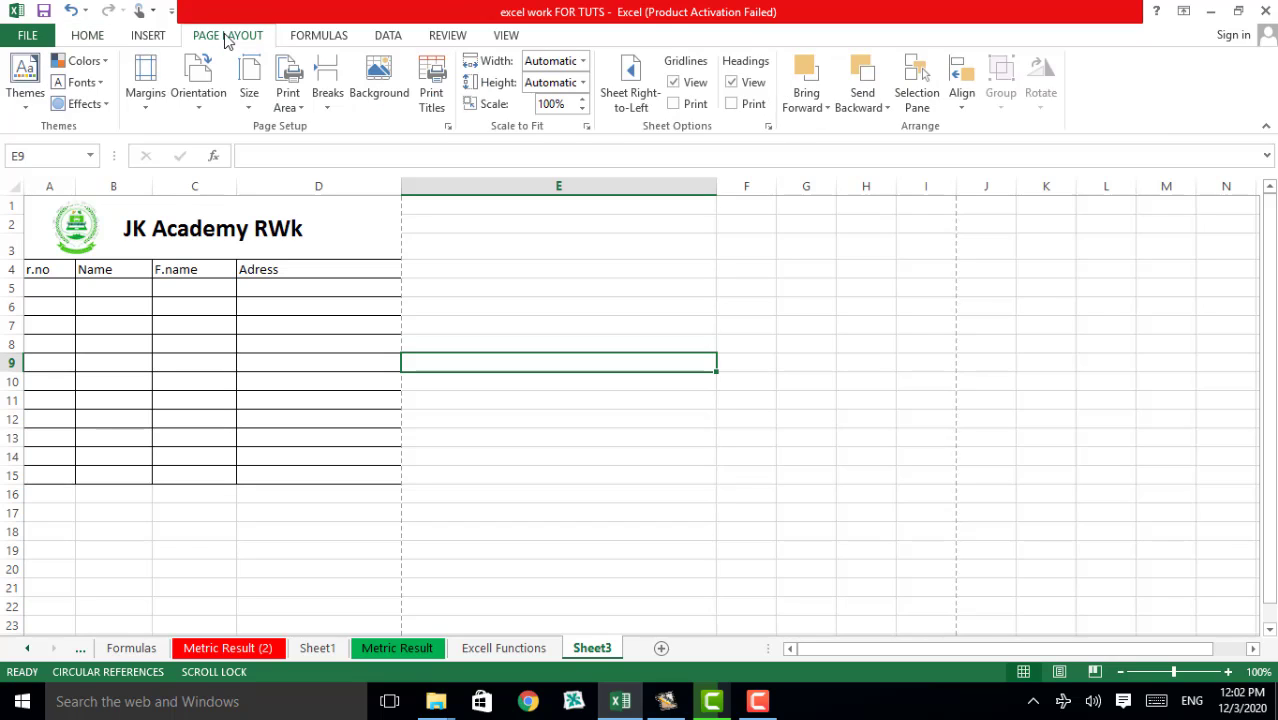
left_click(510, 37)
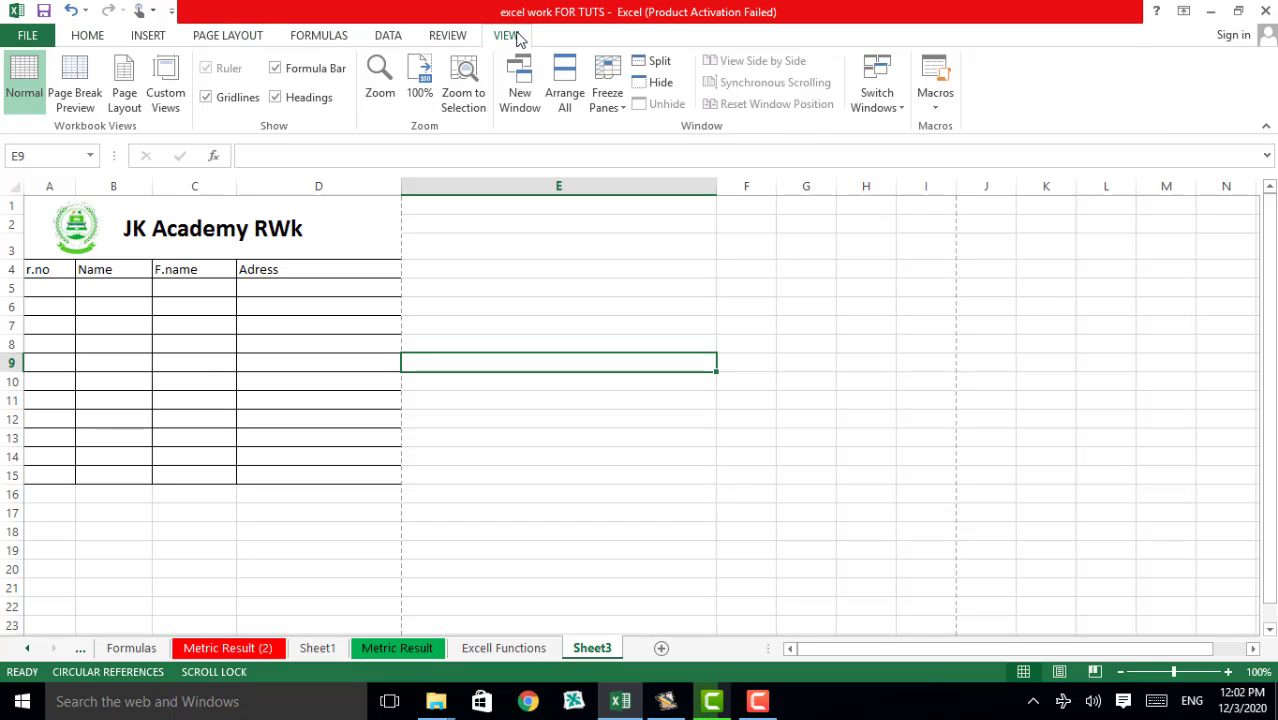
left_click(128, 92)
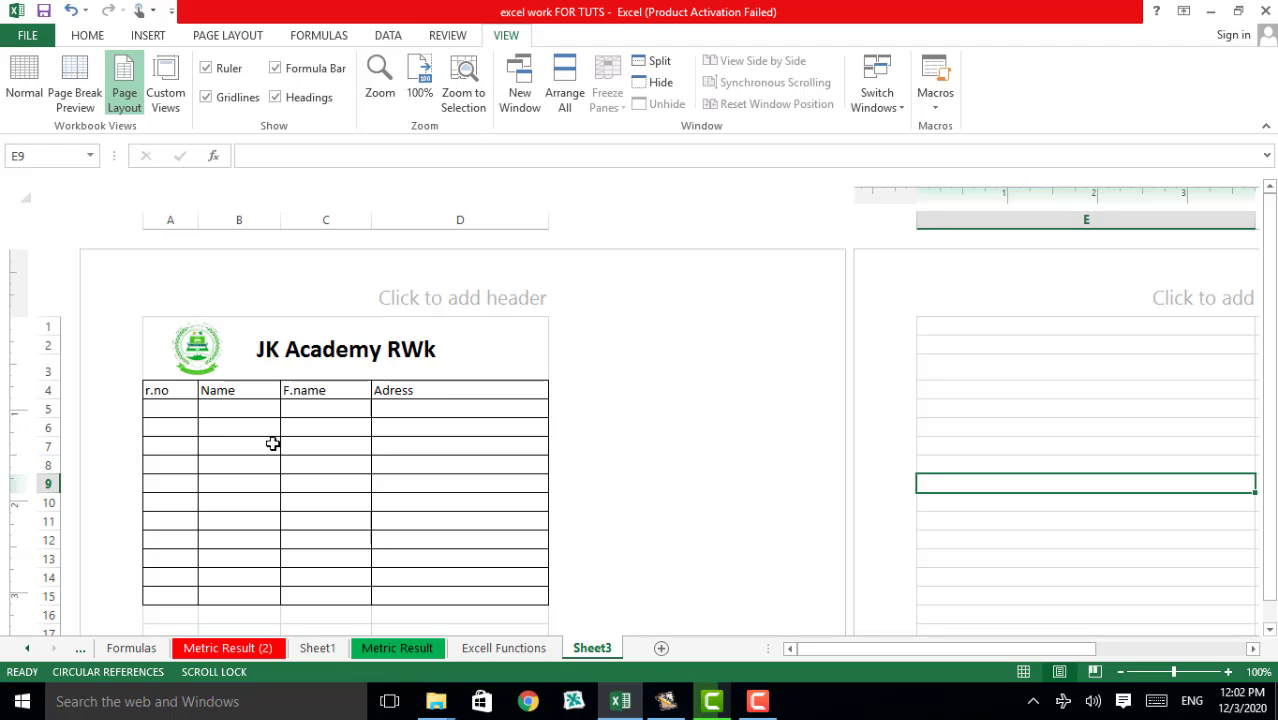
left_click(24, 82)
left_click(522, 285)
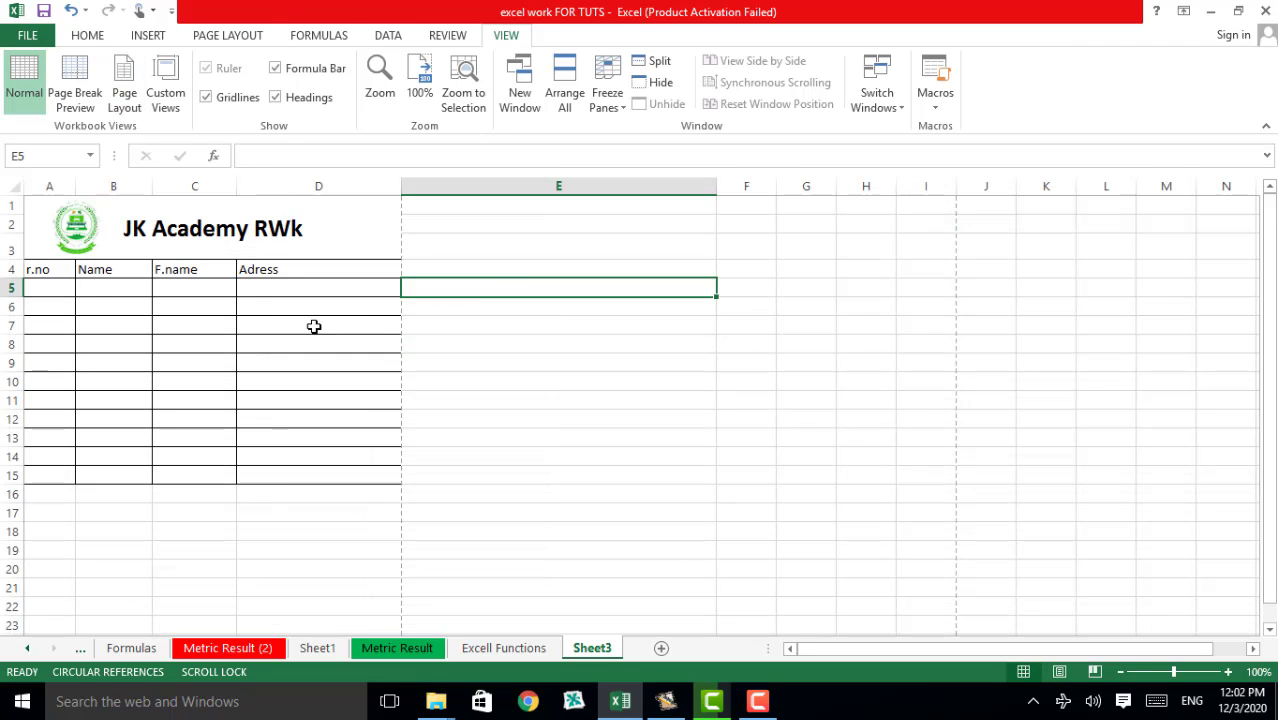
- Move the logo slightly to the left in the title area, and open and close the Insert Picture dialog
left_click(72, 245)
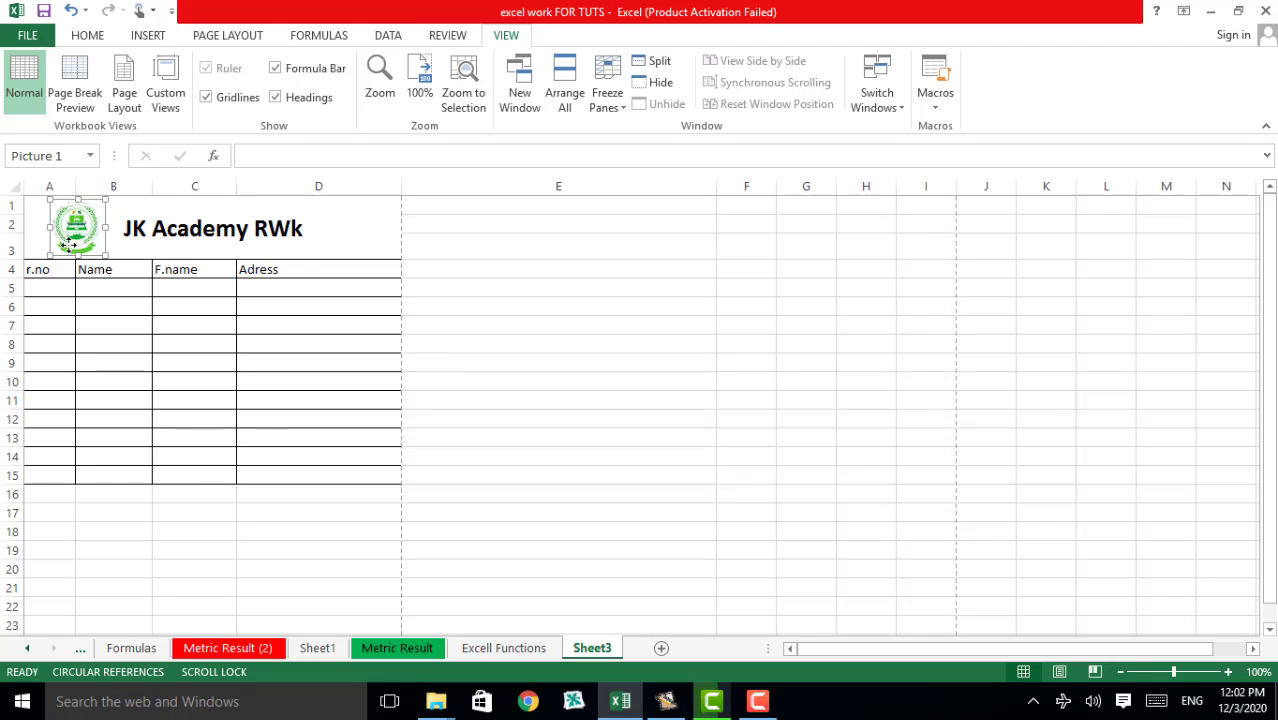
left_click(145, 38)
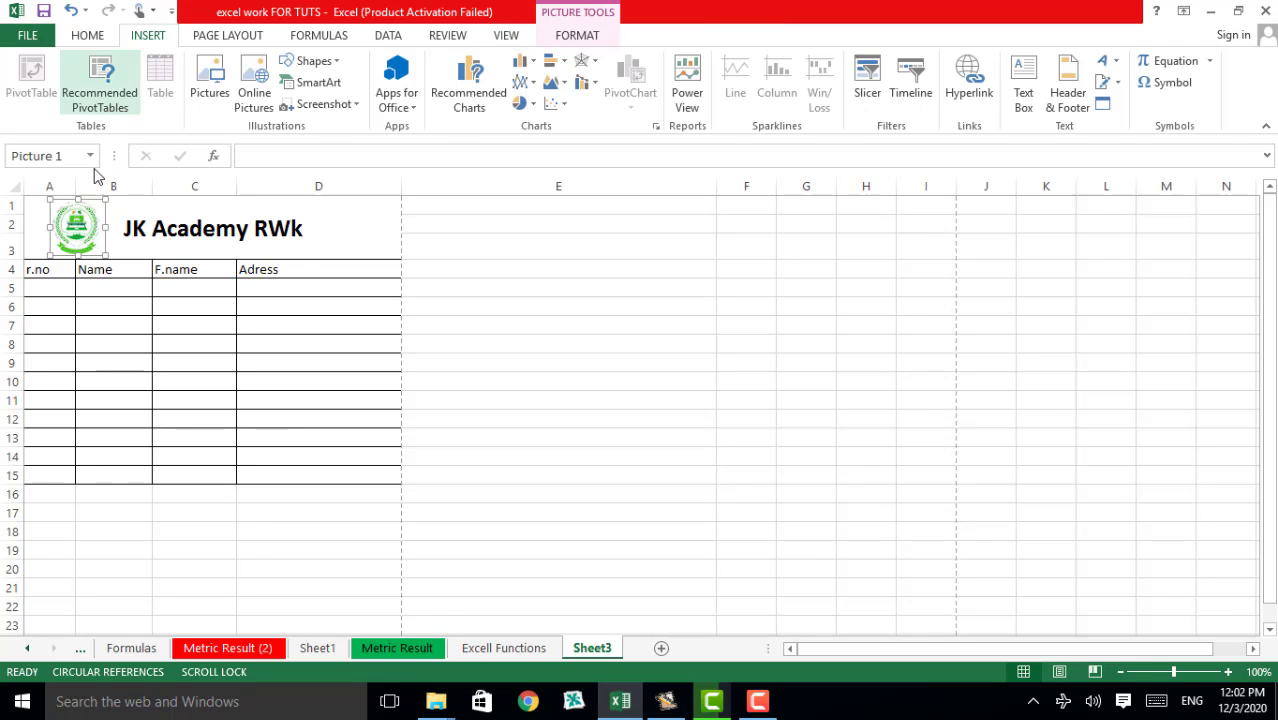
mouse_move(75, 245)
left_mouse_down()
mouse_move(452, 275)
mouse_move(157, 255)
mouse_move(65, 232)
left_mouse_up()
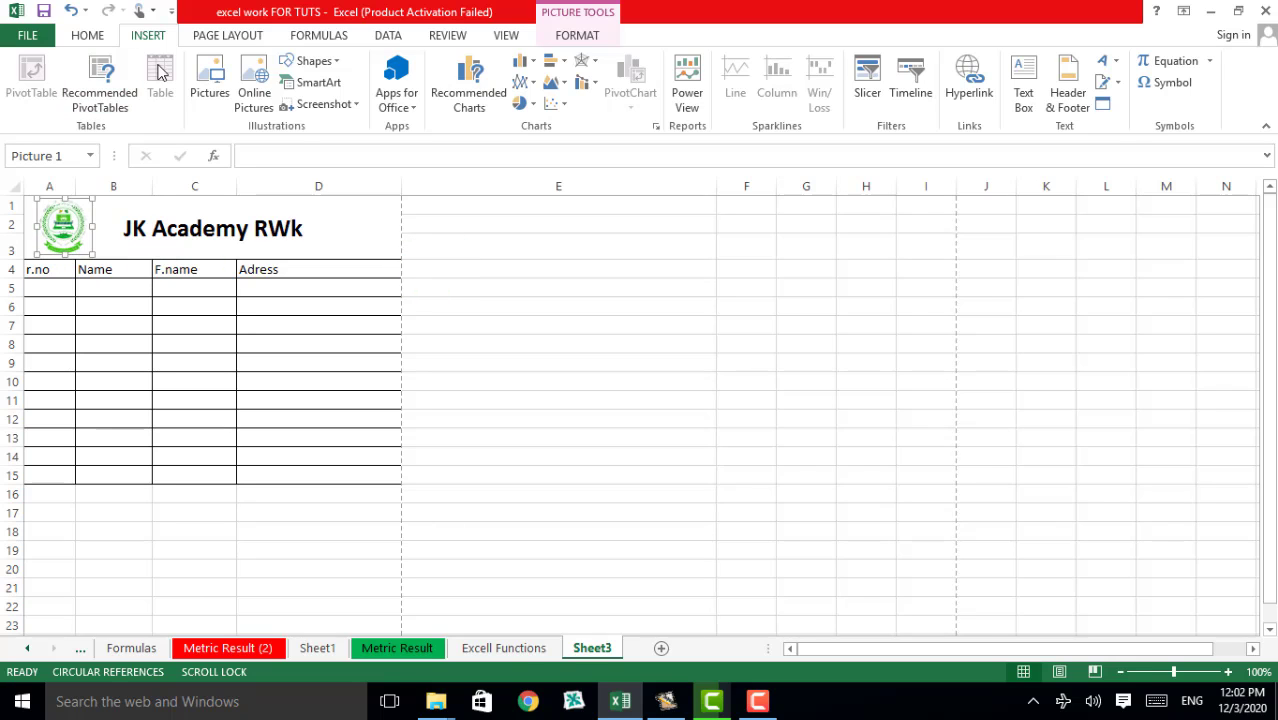
left_click(210, 78)
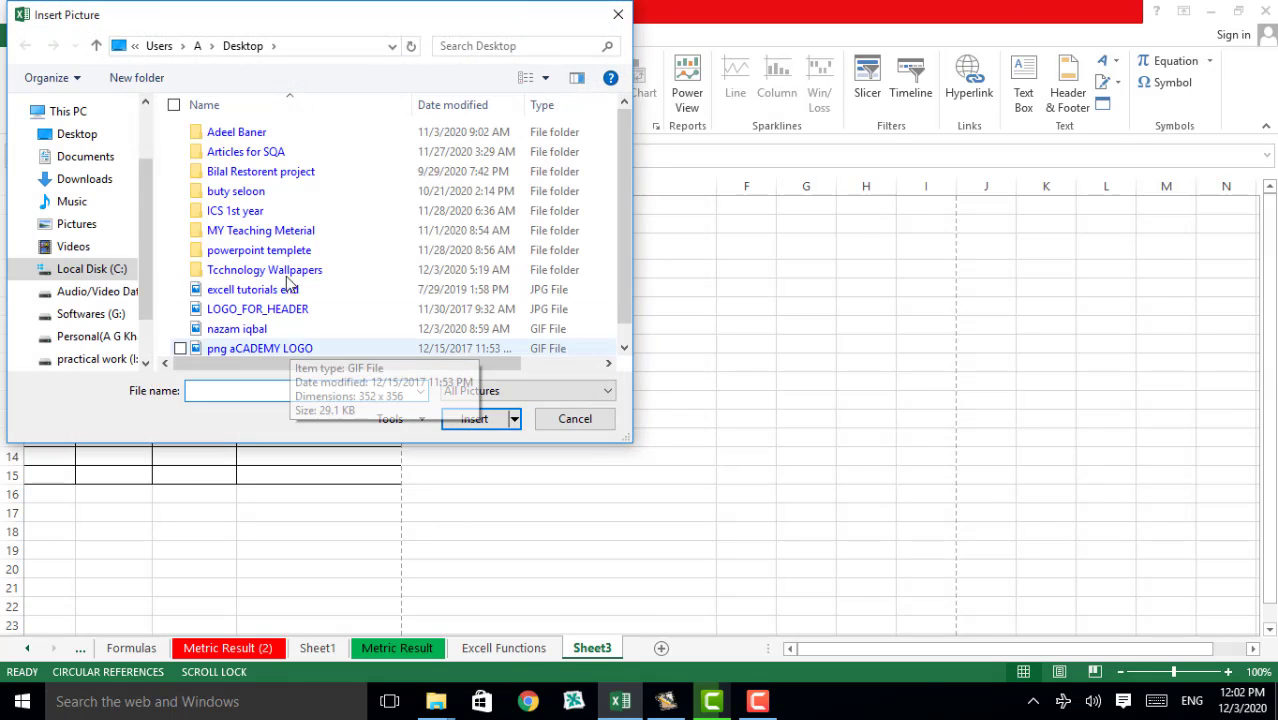
left_click(617, 15)
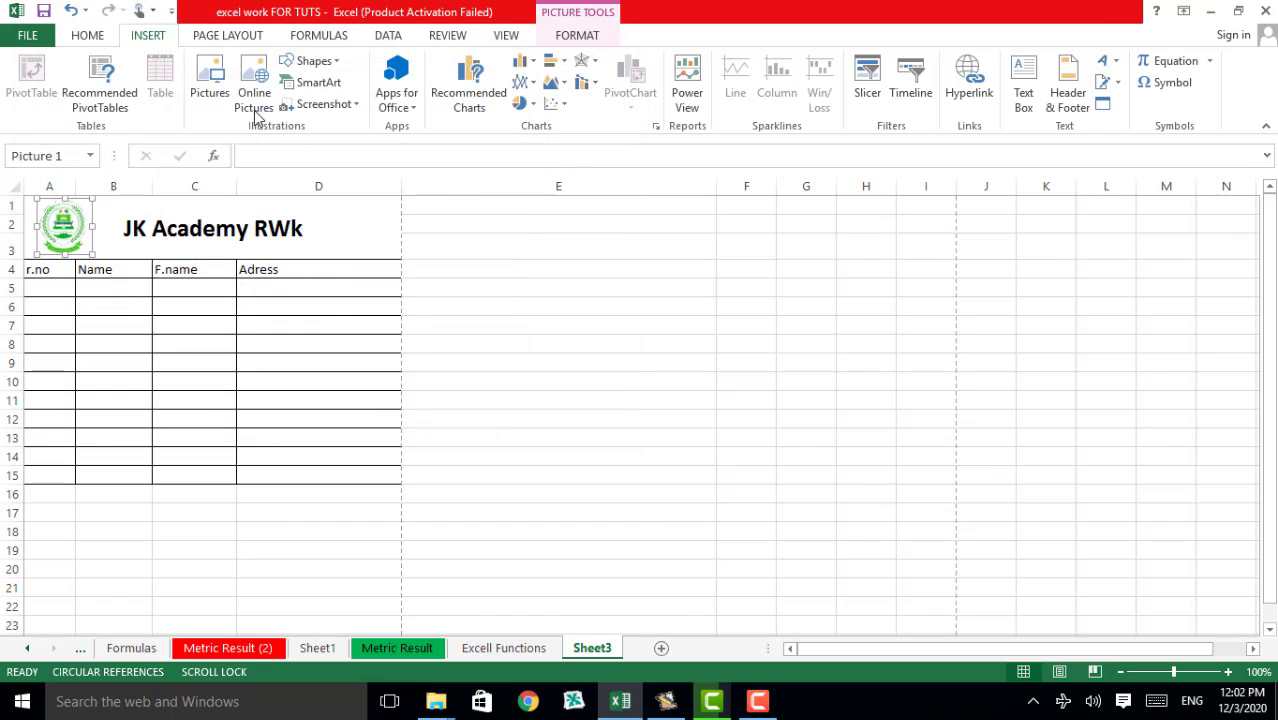
- Open the online picture insertion window and close it without inserting anything
left_click(266, 76)
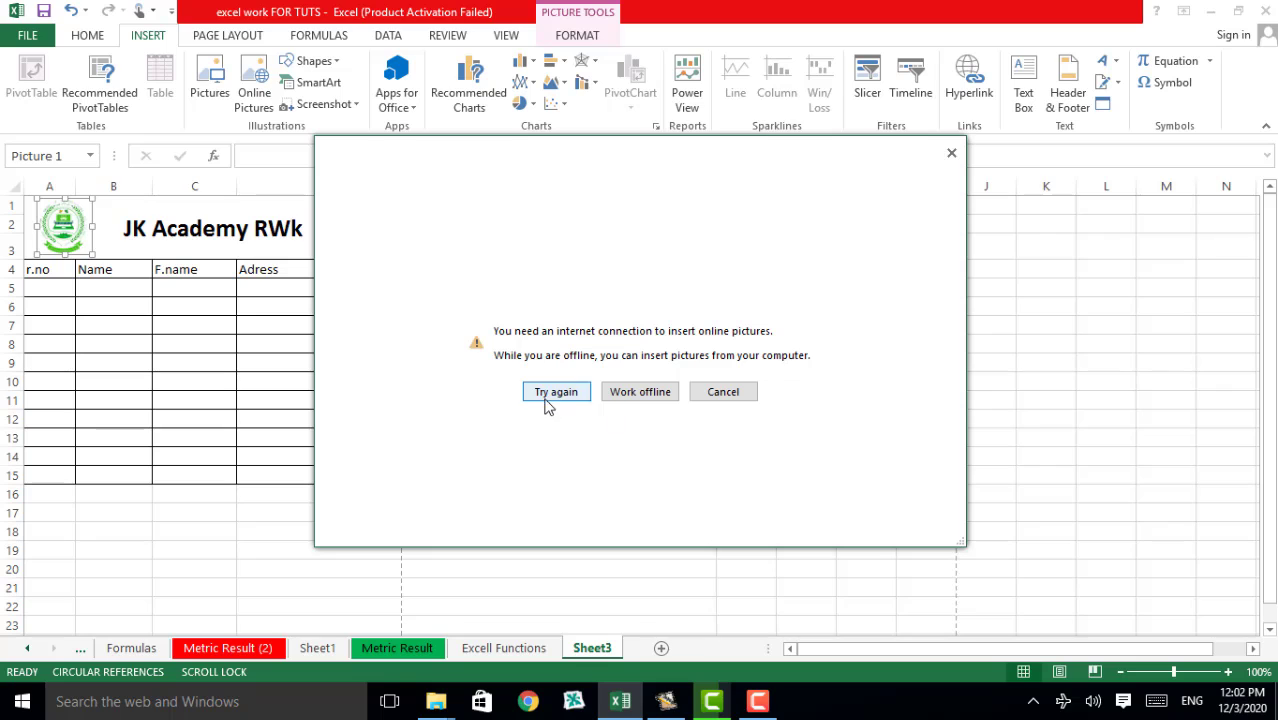
left_click(951, 156)
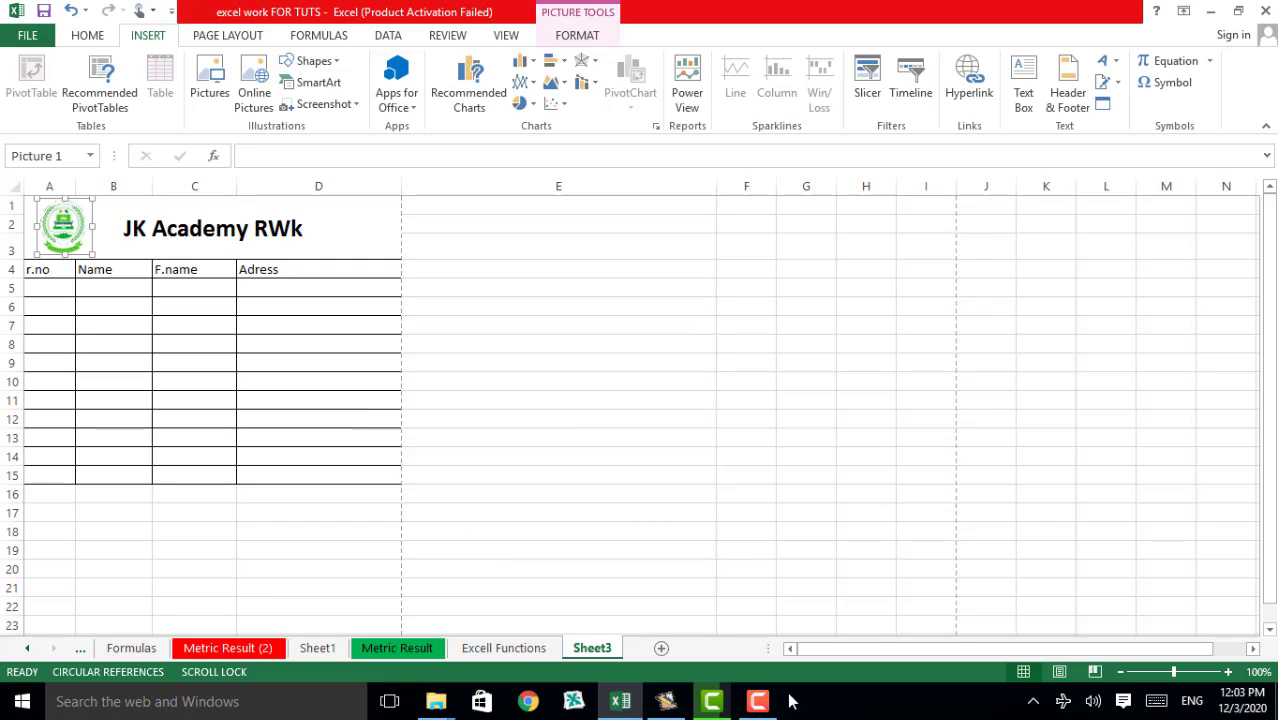
left_click(745, 700)
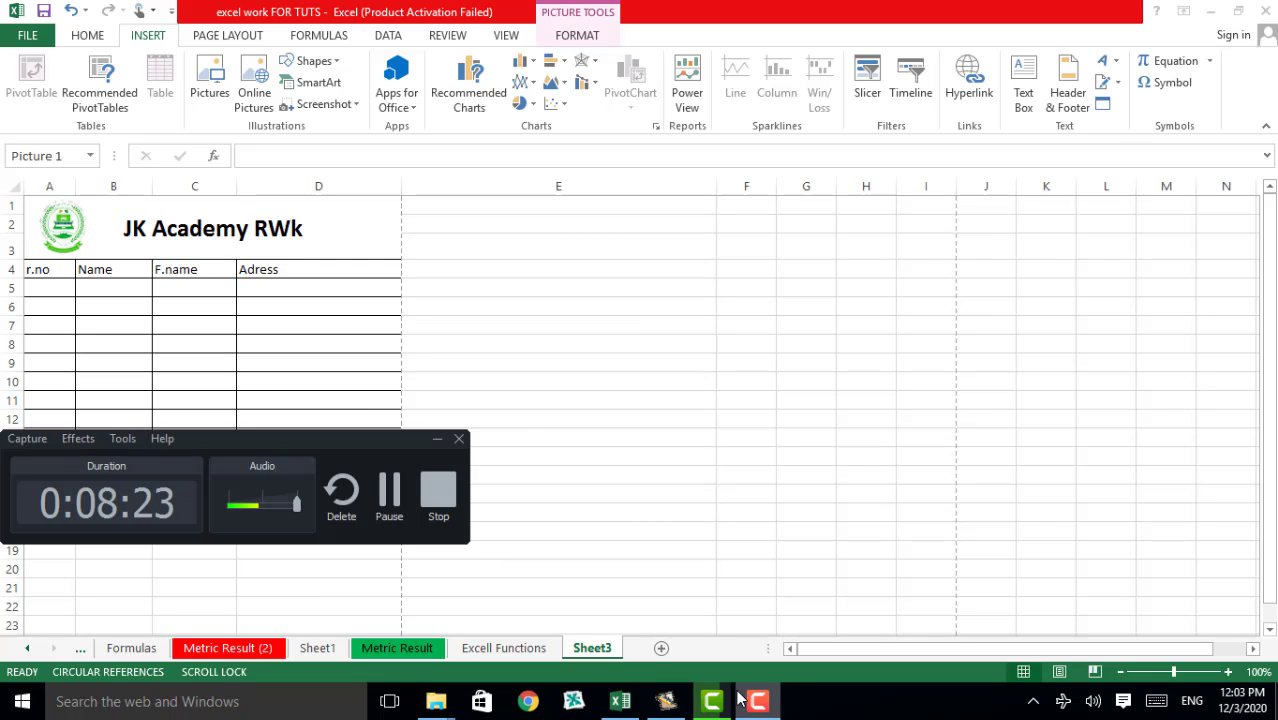
left_click(437, 438)
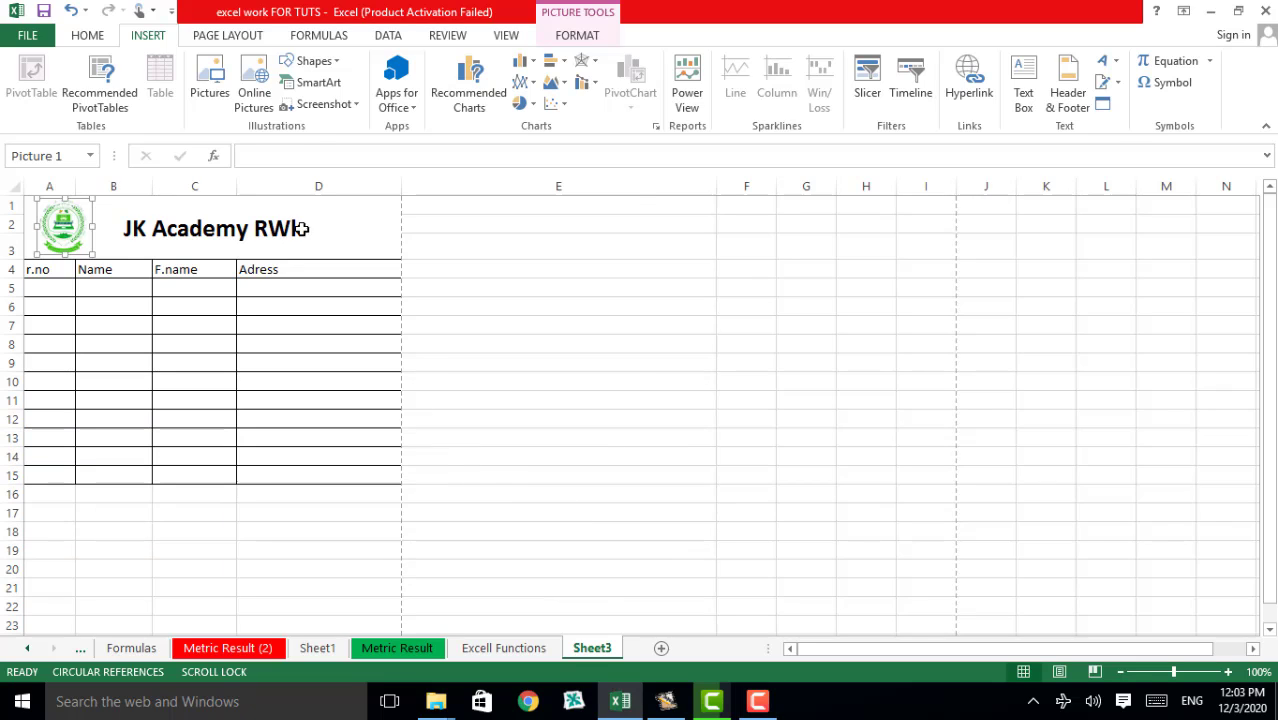
- Draw a heart shape about 0.41" high and 0.43" wide beside the JK Academy RWk title in column D
left_click(309, 65)
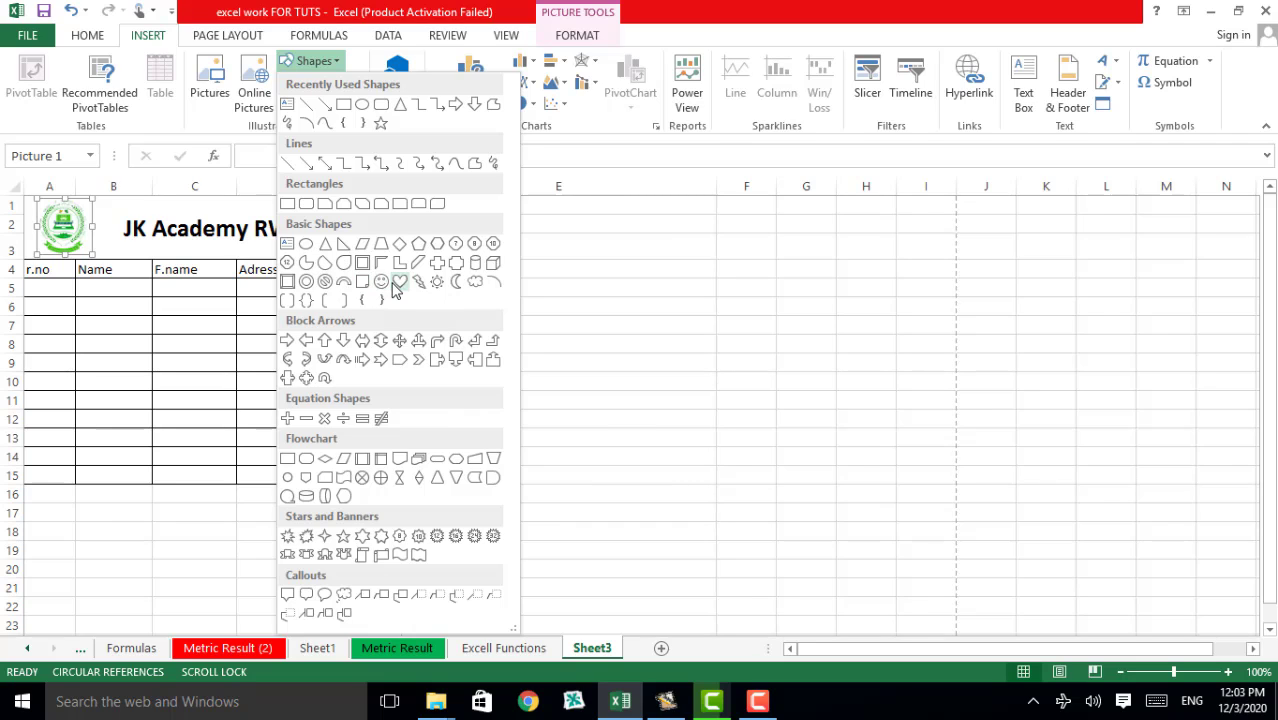
left_click(398, 283)
left_click_drag(340, 216, 378, 248)
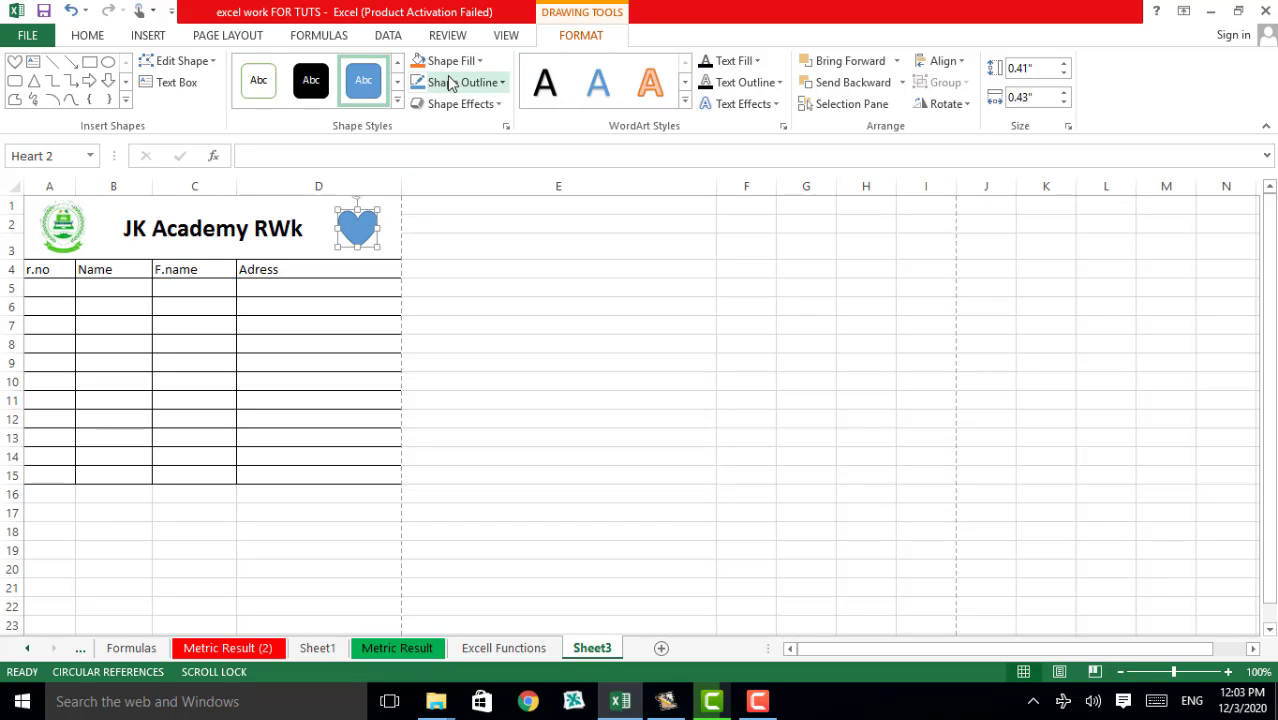
- Look through the preset shape styles and fill the heart with standard red
left_click(398, 101)
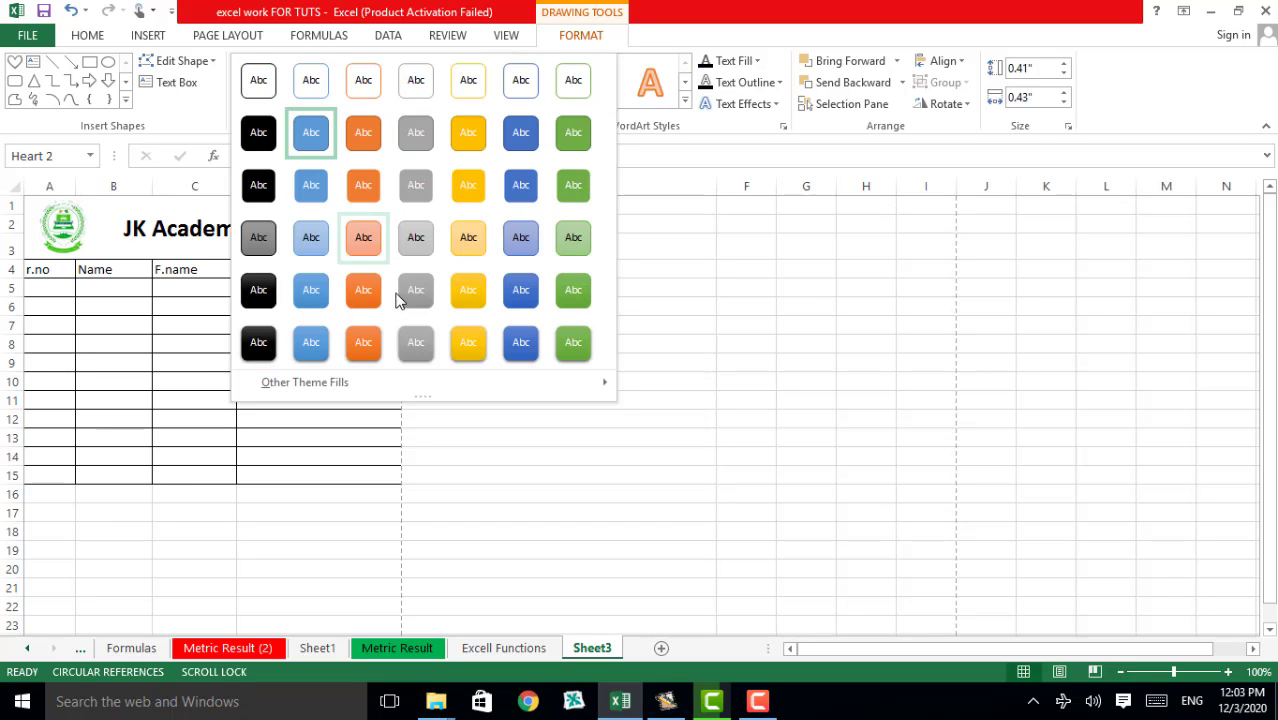
left_click(763, 376)
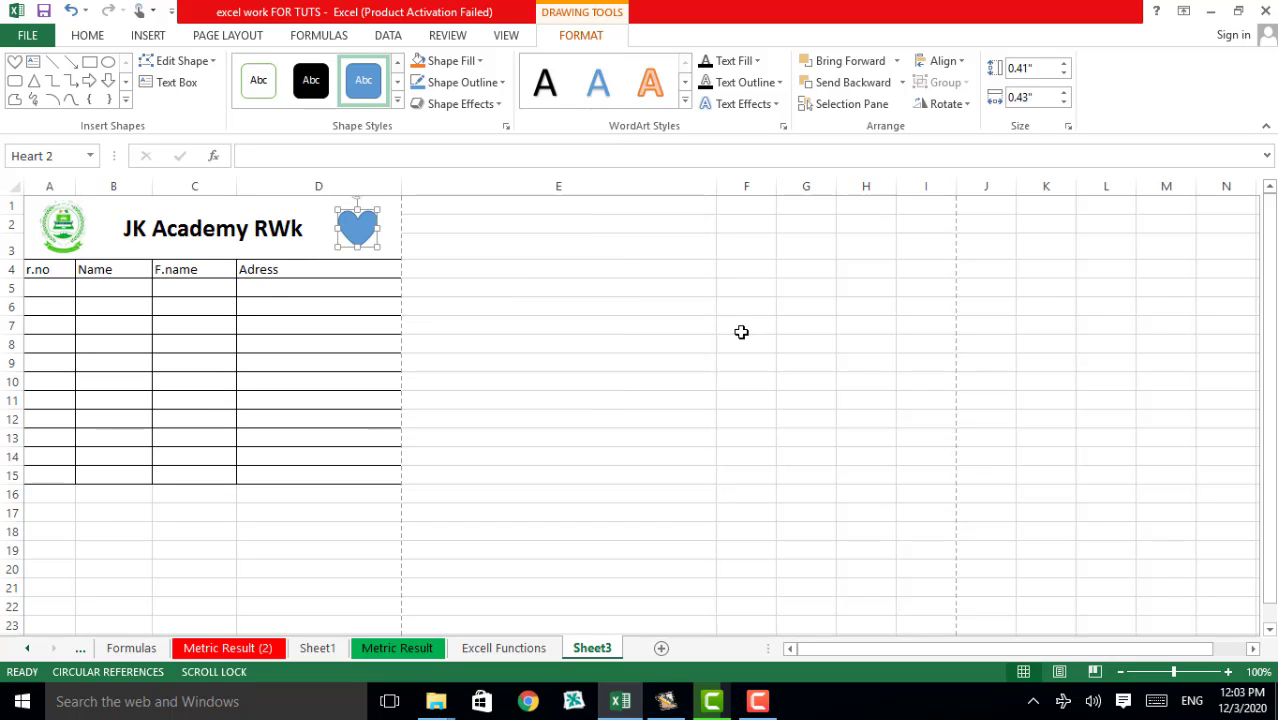
left_click(479, 60)
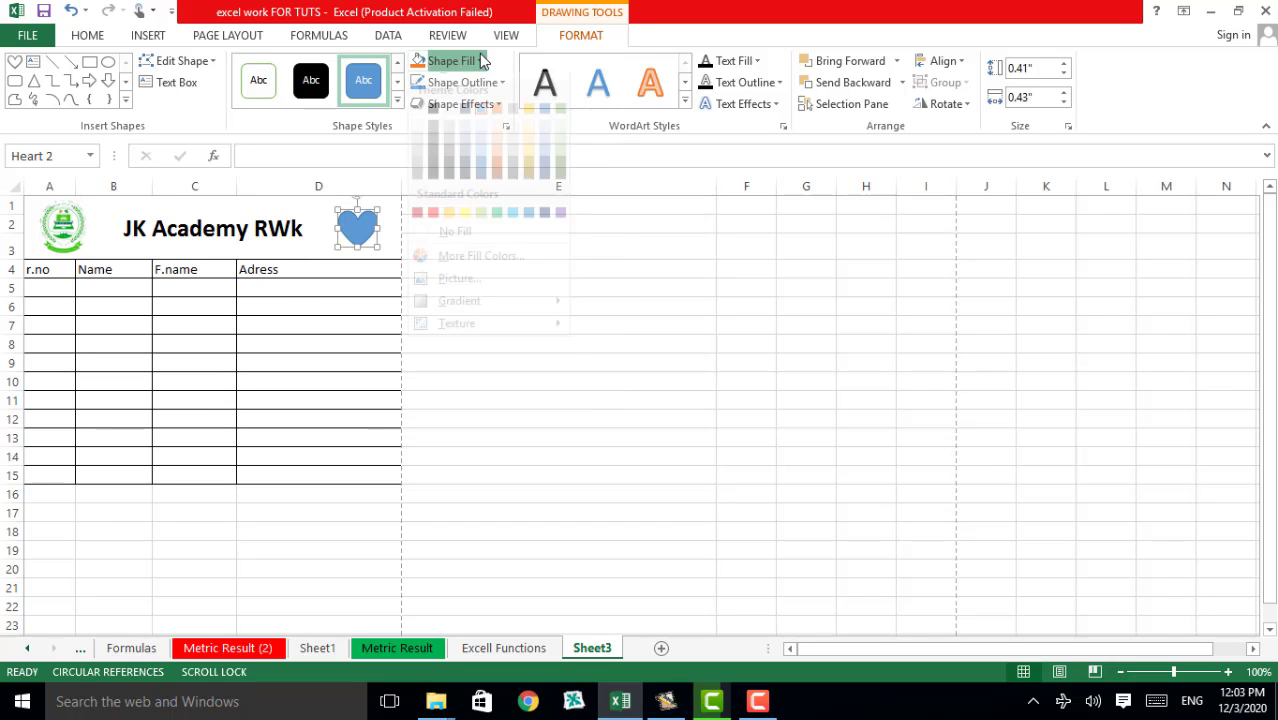
left_click(435, 229)
left_click(452, 276)
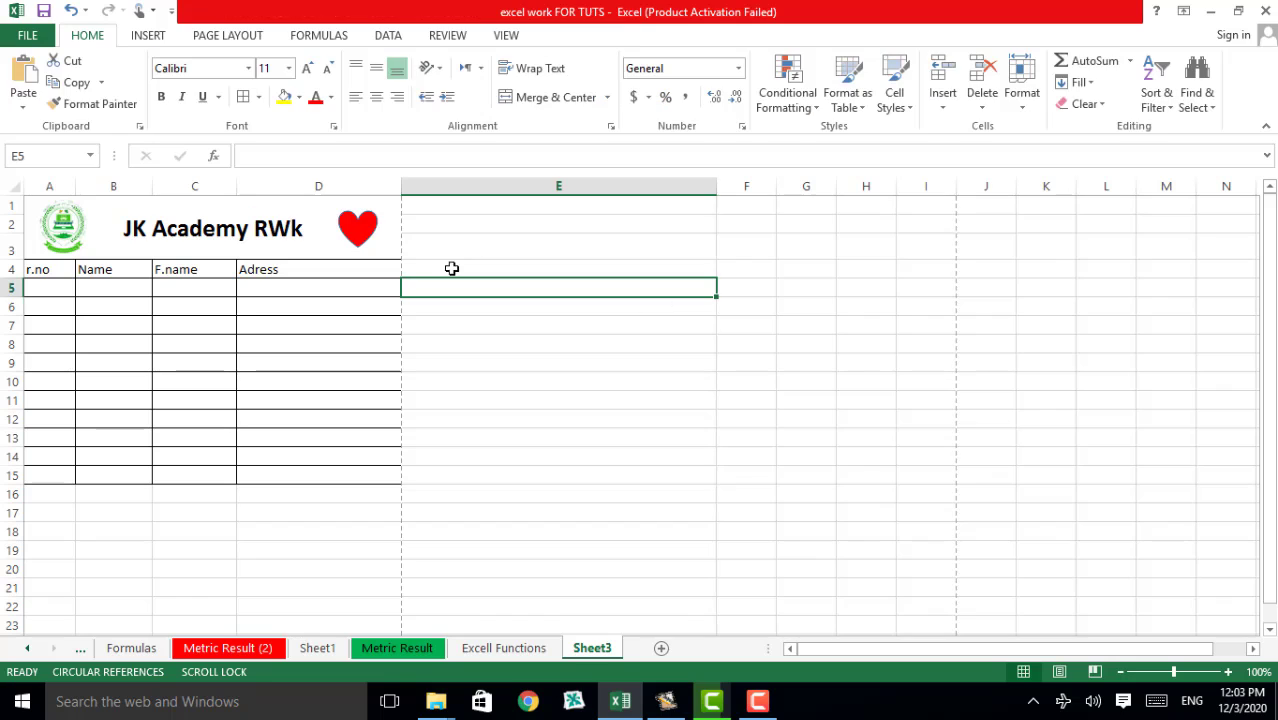
- Enlarge the red heart to about 0.48" high and 0.54" wide within the title area
left_click(360, 225)
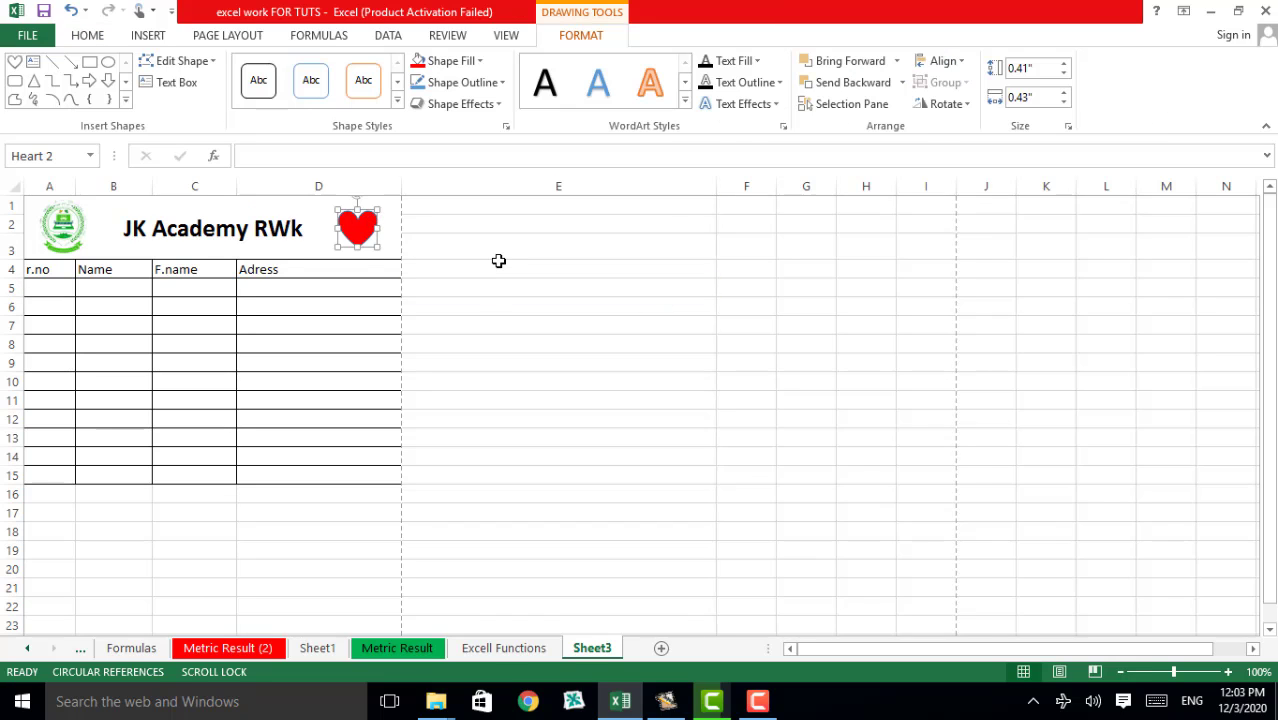
left_click(380, 250)
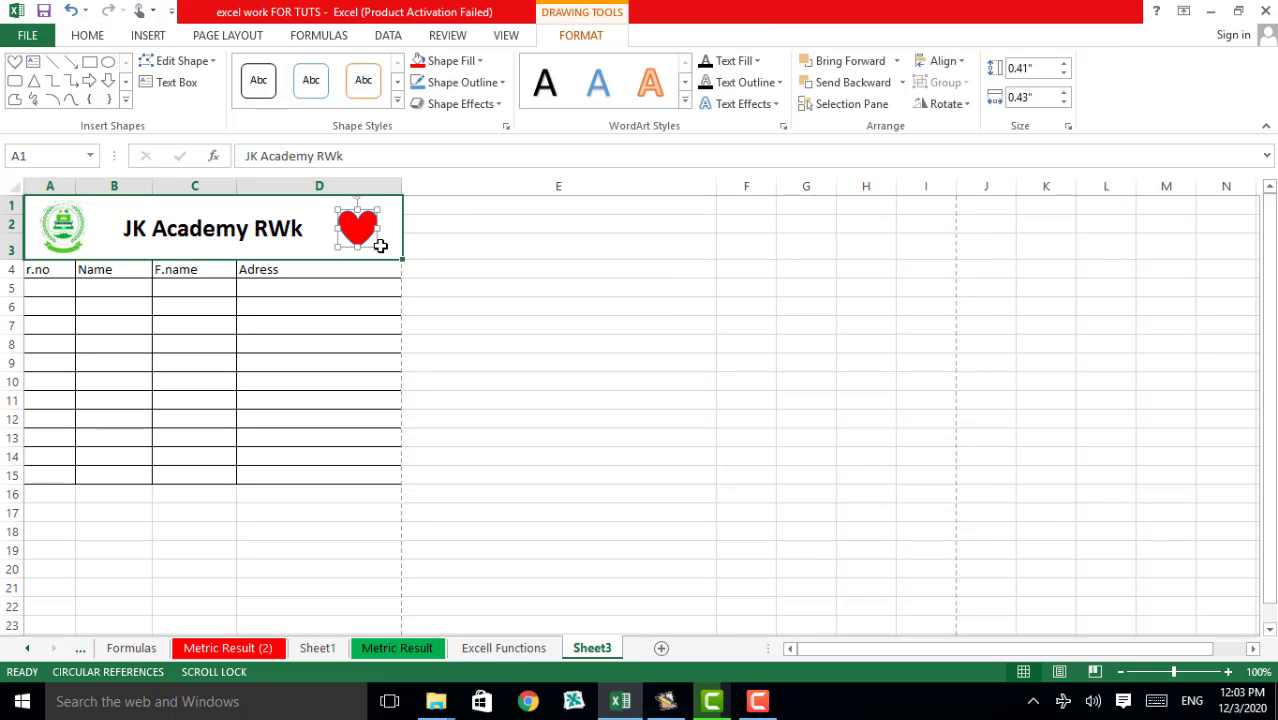
left_click(372, 246)
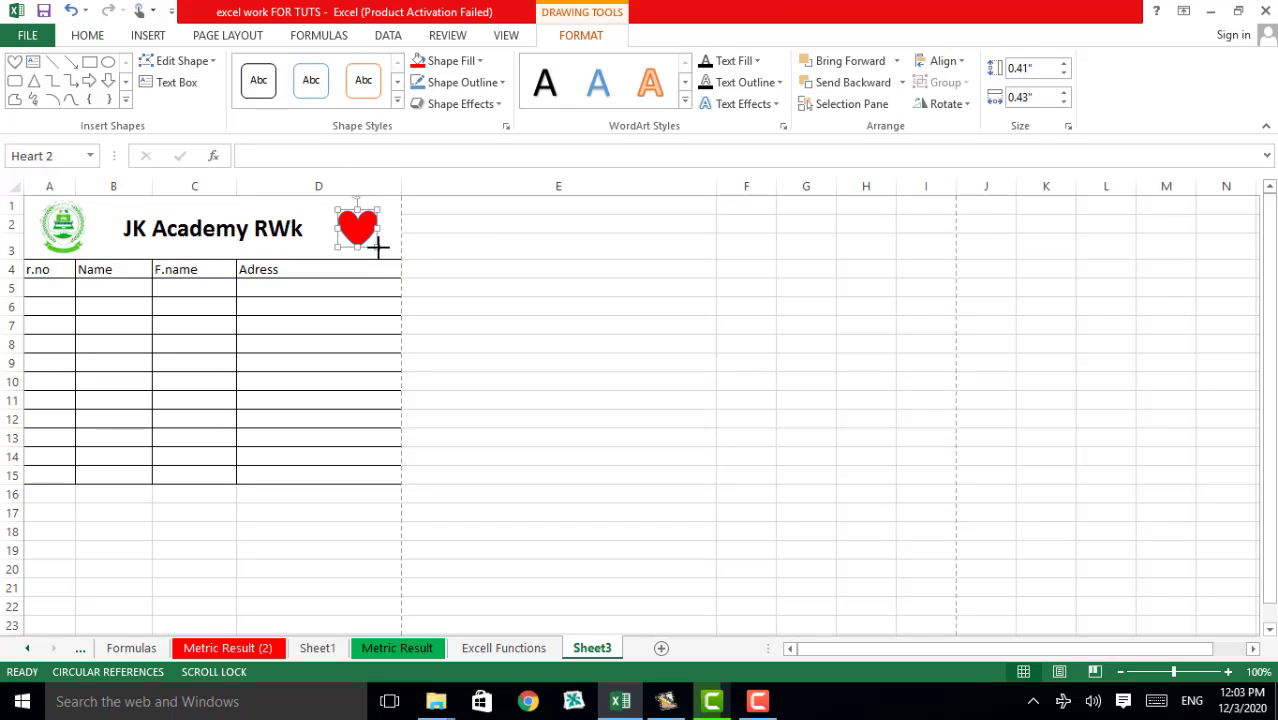
left_click_drag(378, 246, 388, 253)
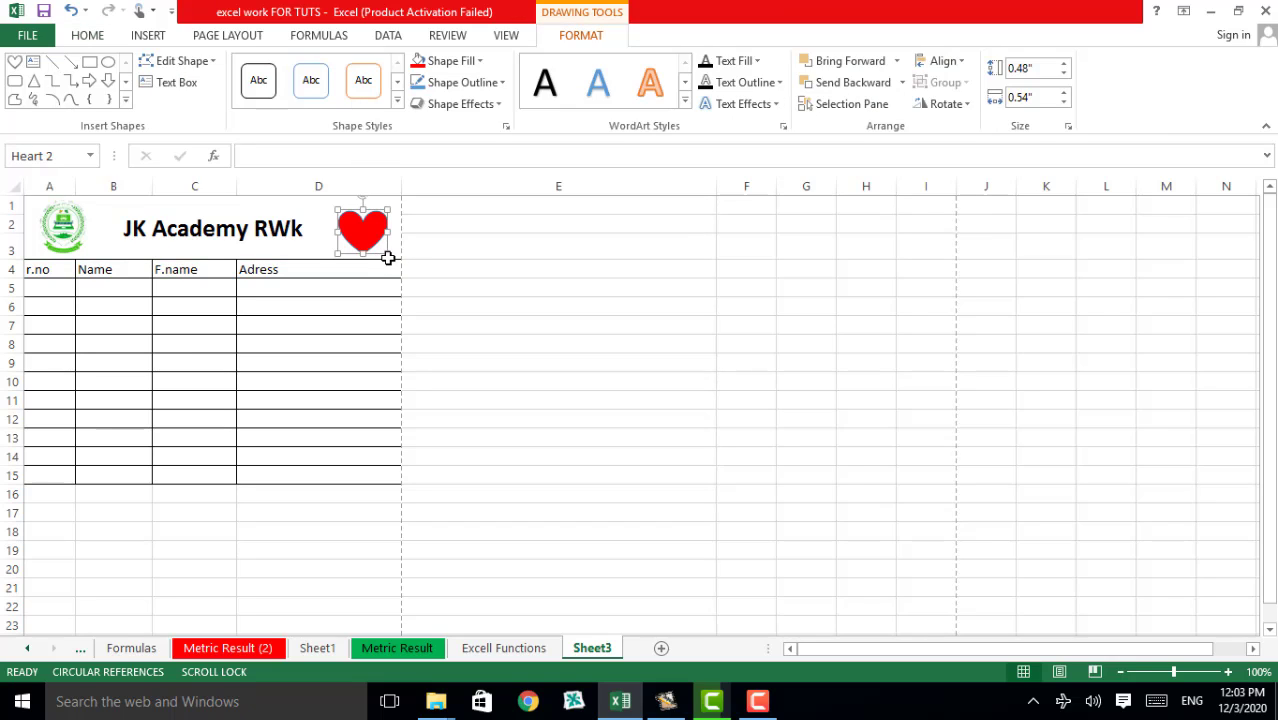
- Draw a cloud callout about 1.48" high and 1.52" wide in column E beside the table, and delete it
left_click(148, 35)
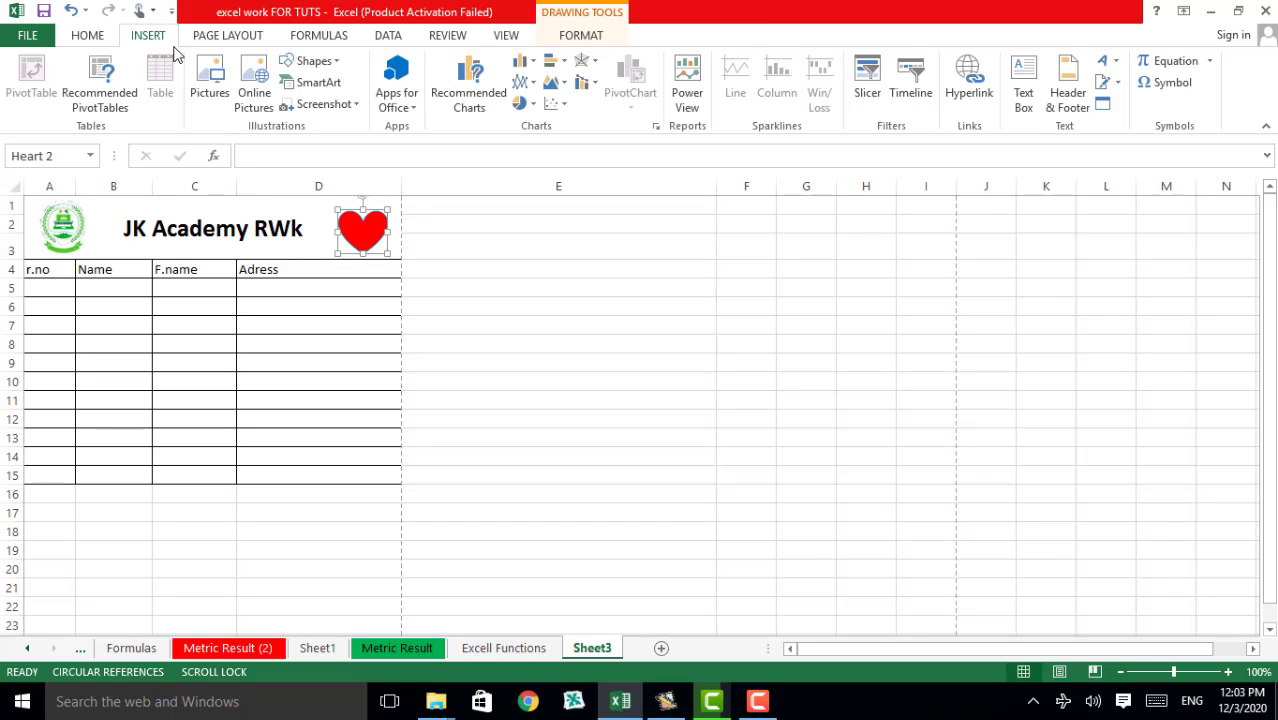
left_click(306, 62)
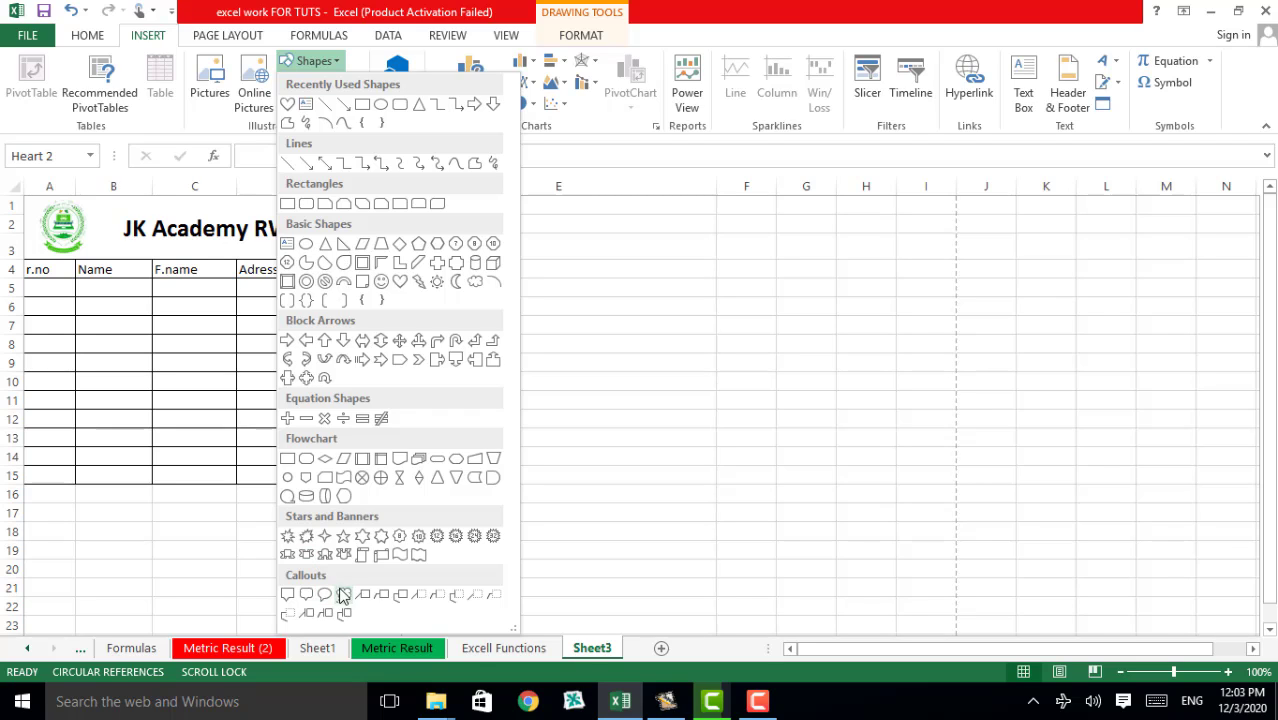
left_click(342, 593)
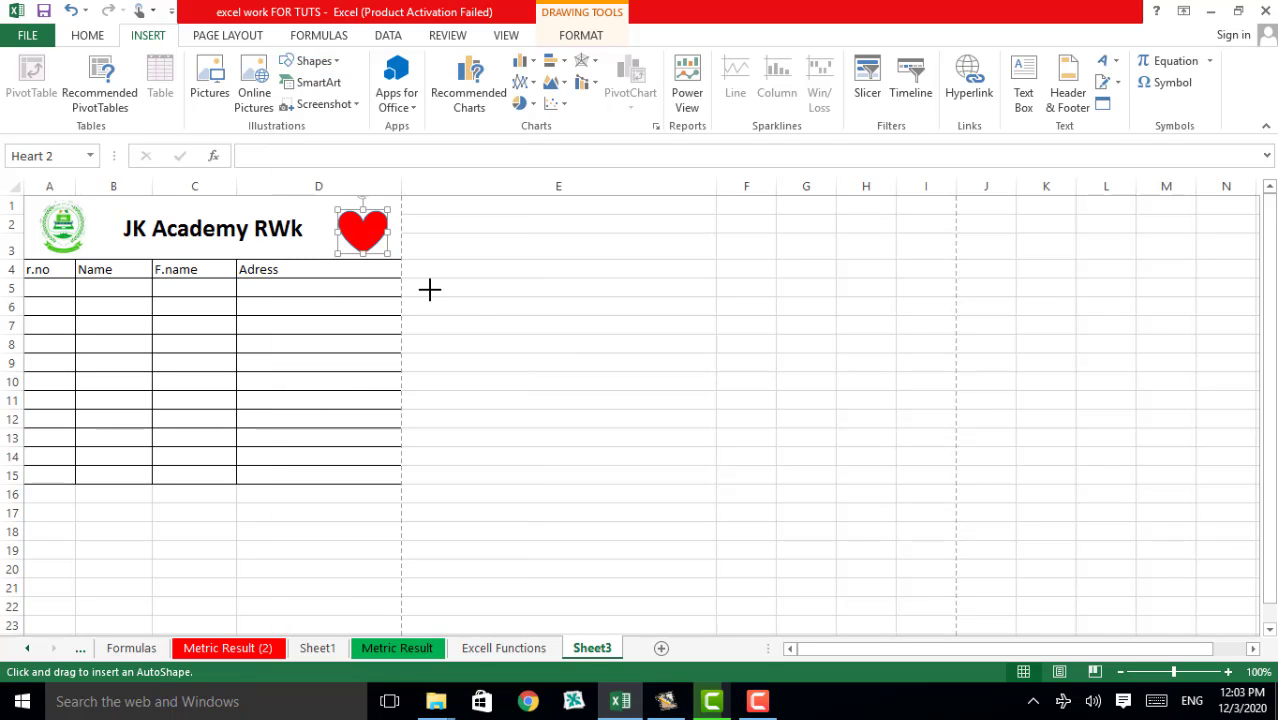
left_click_drag(422, 288, 559, 421)
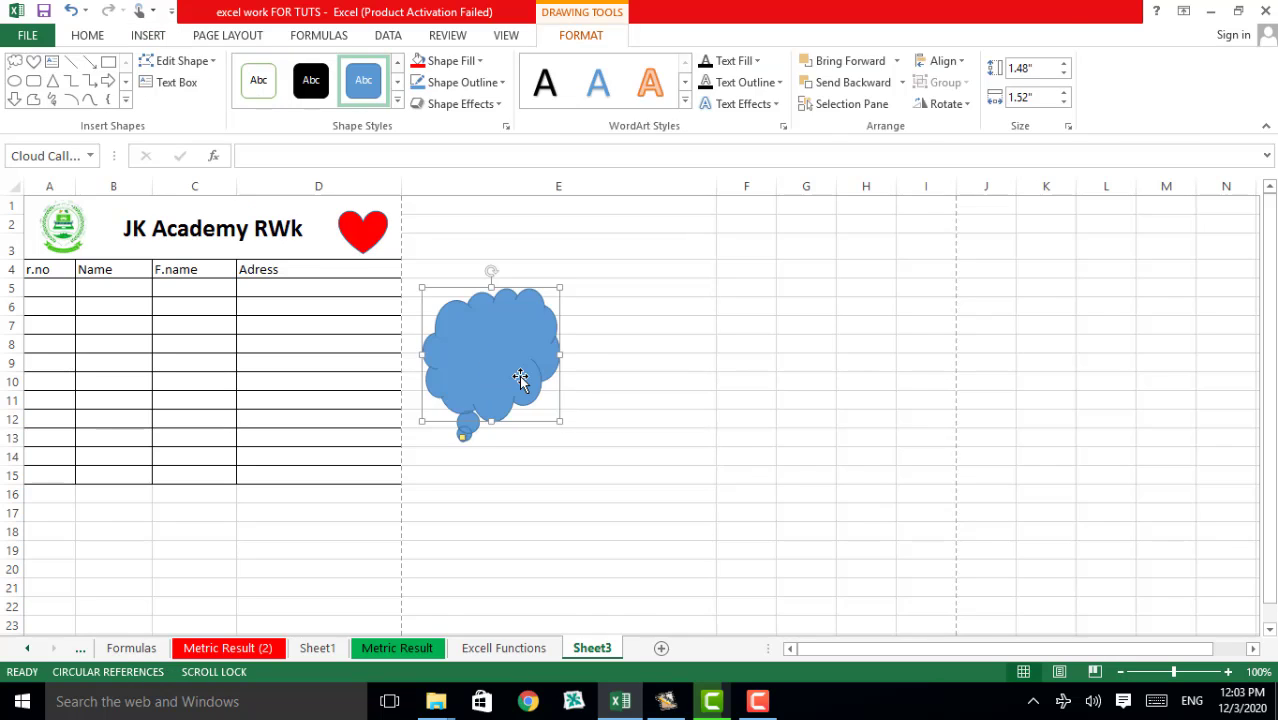
key("Delete")
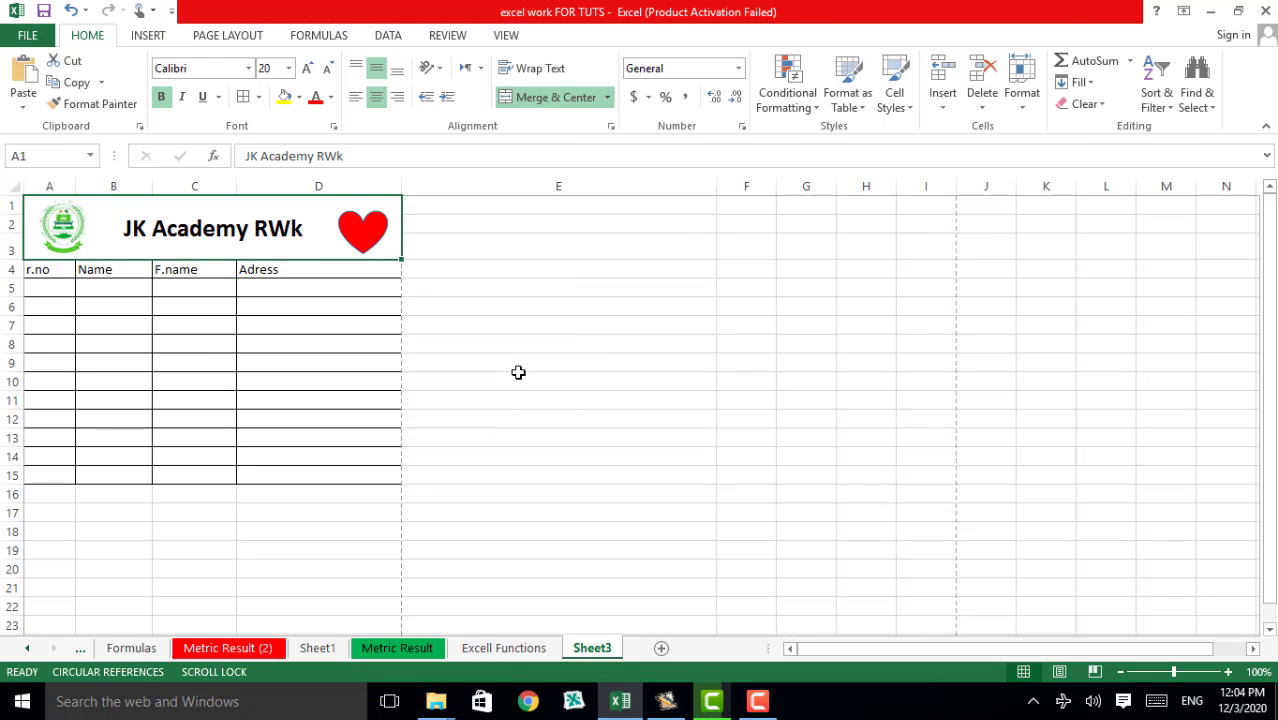
- Open the SmartArt graphic chooser to view its layouts and close it without inserting one
left_click(149, 40)
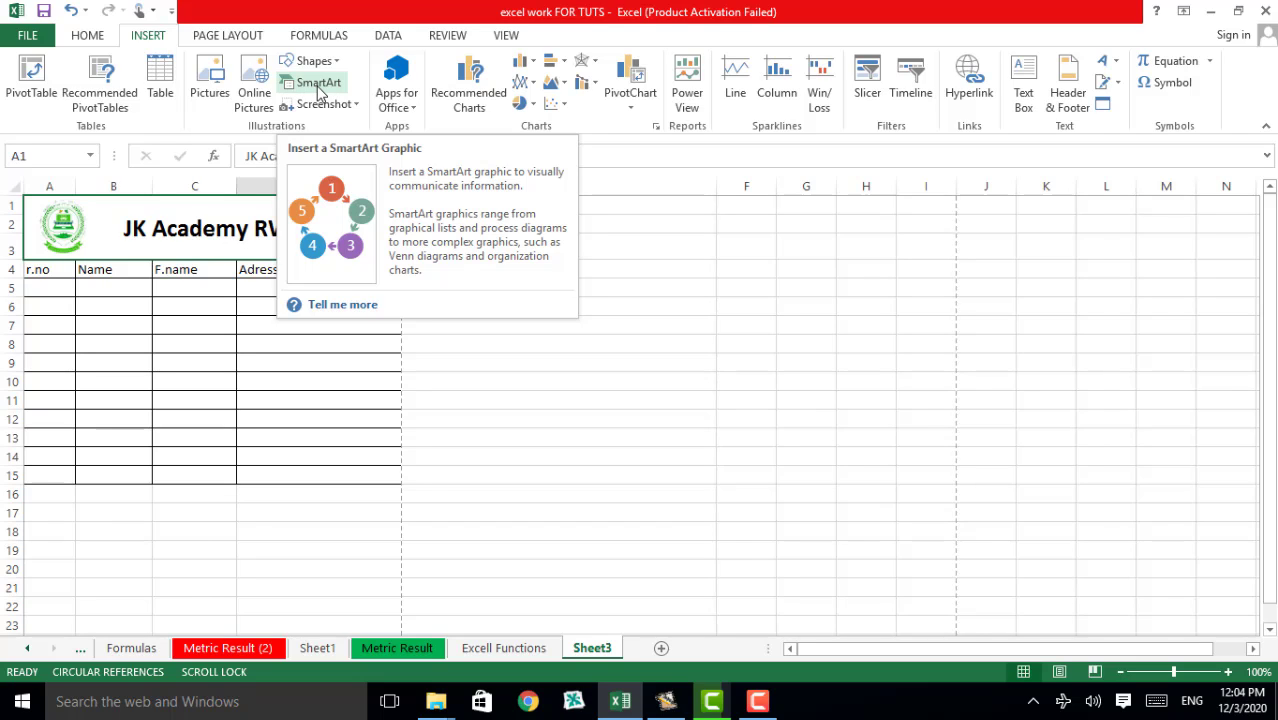
left_click(316, 84)
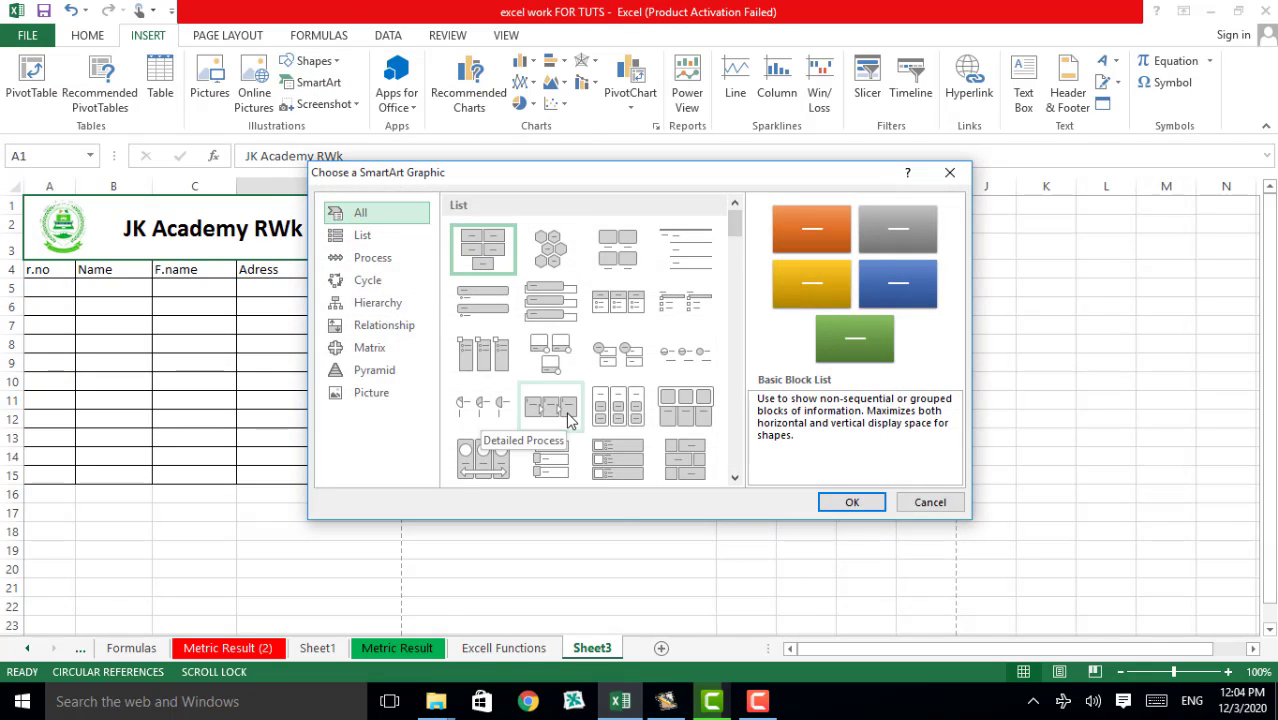
left_click(949, 172)
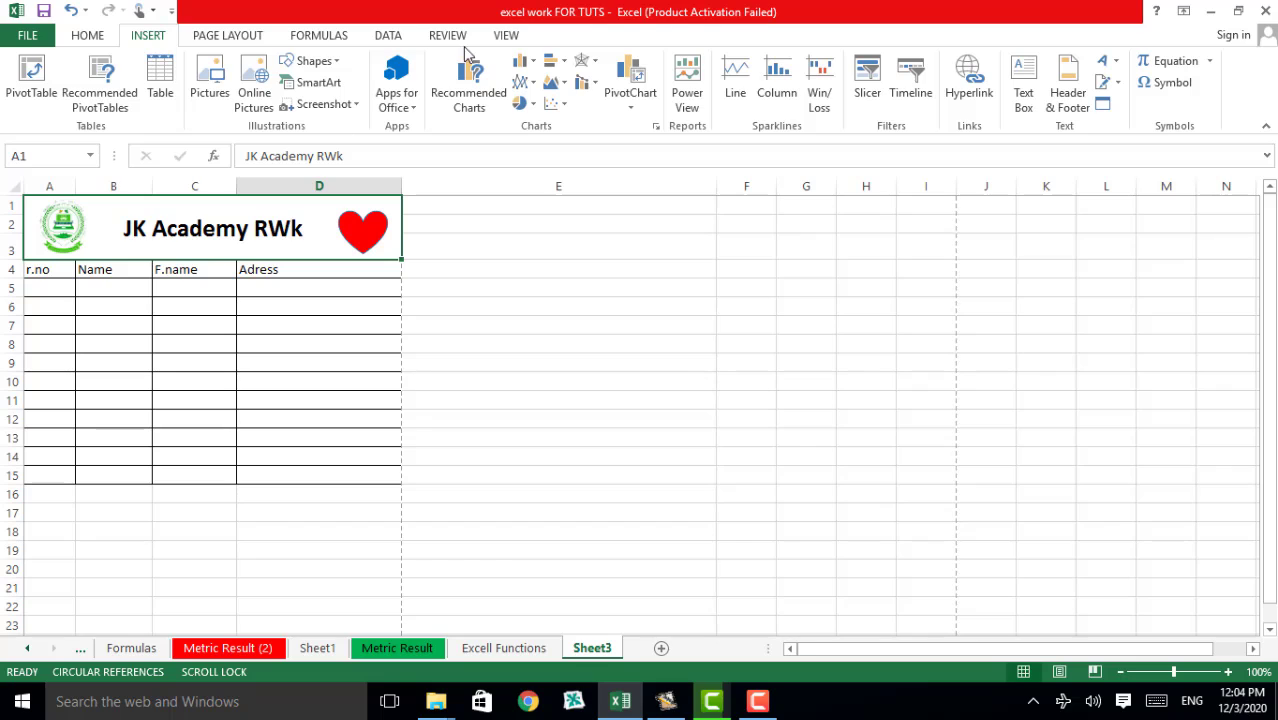
- Insert a screen clipping of the upper desktop icons, placing it in column E beside the table, and delete it
left_click(326, 105)
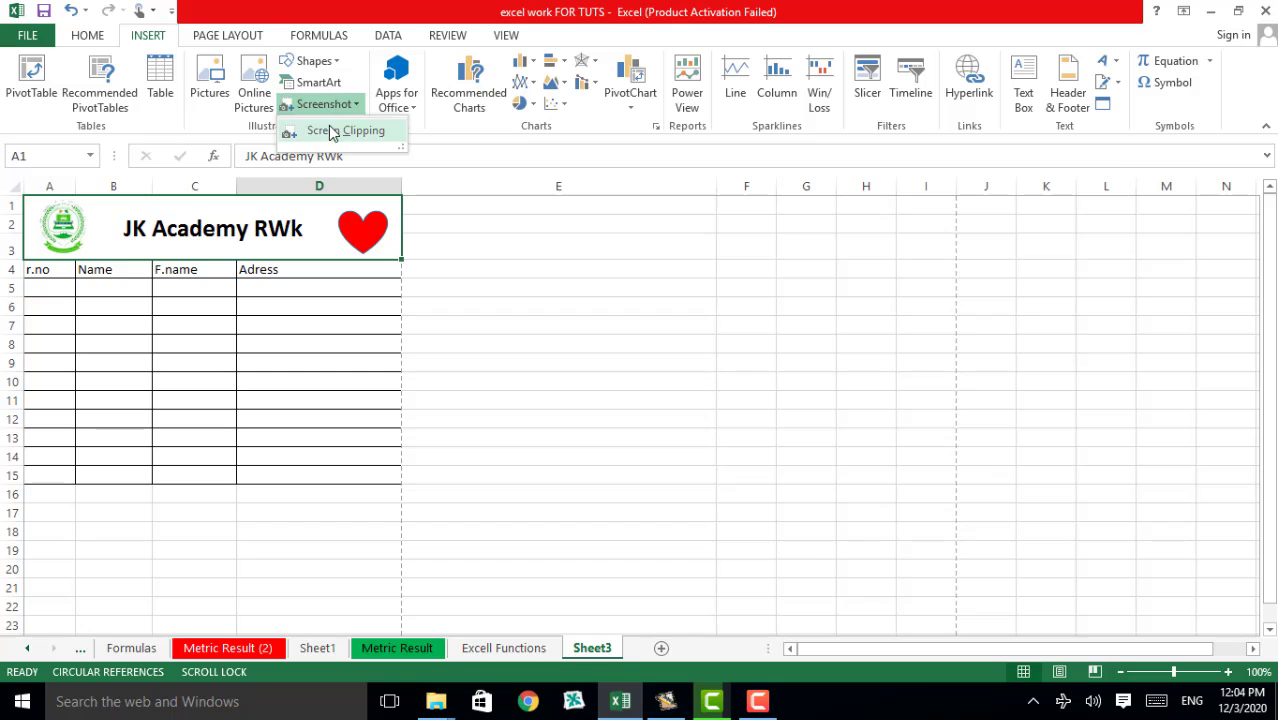
left_click(331, 130)
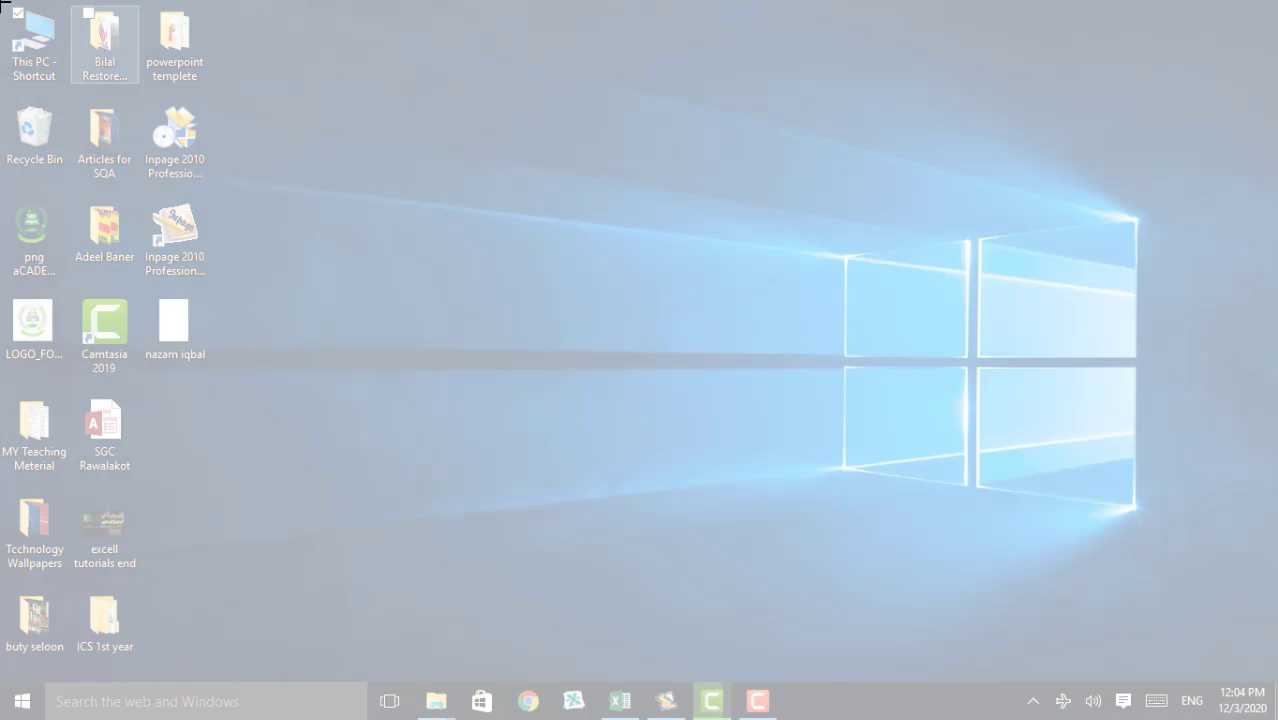
left_click_drag(2, 2, 228, 377)
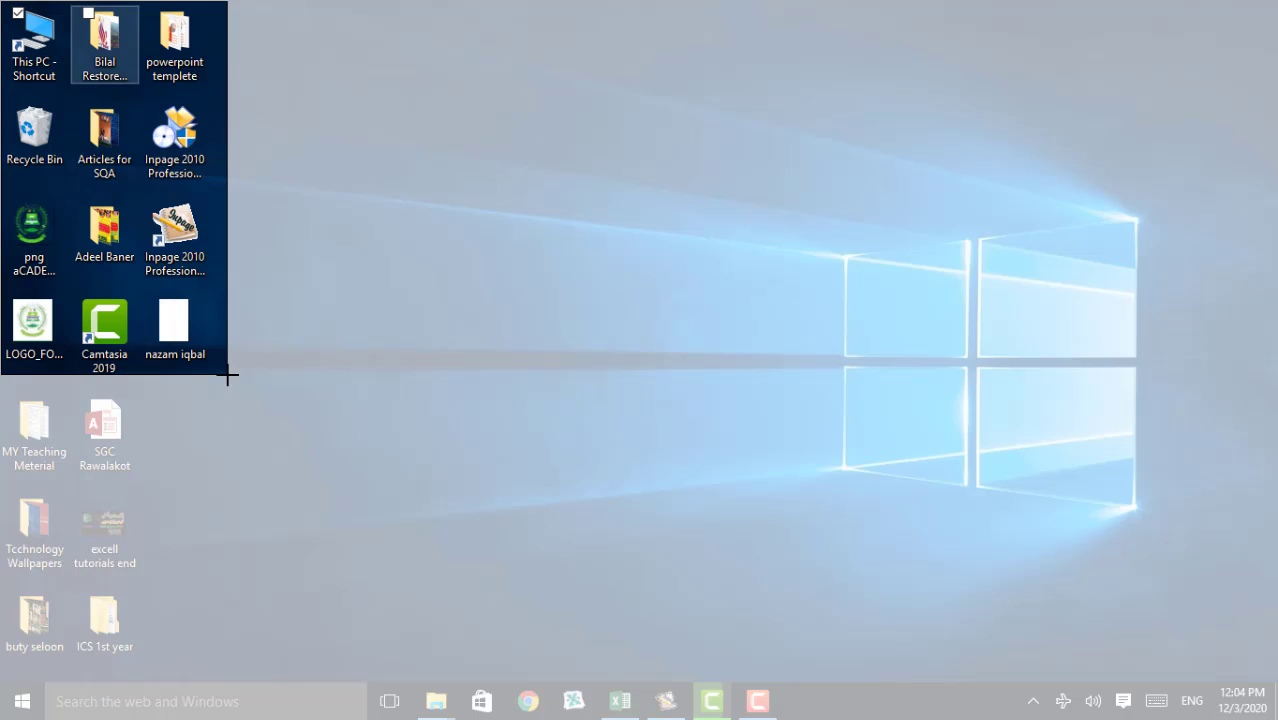
left_click_drag(228, 376, 228, 376)
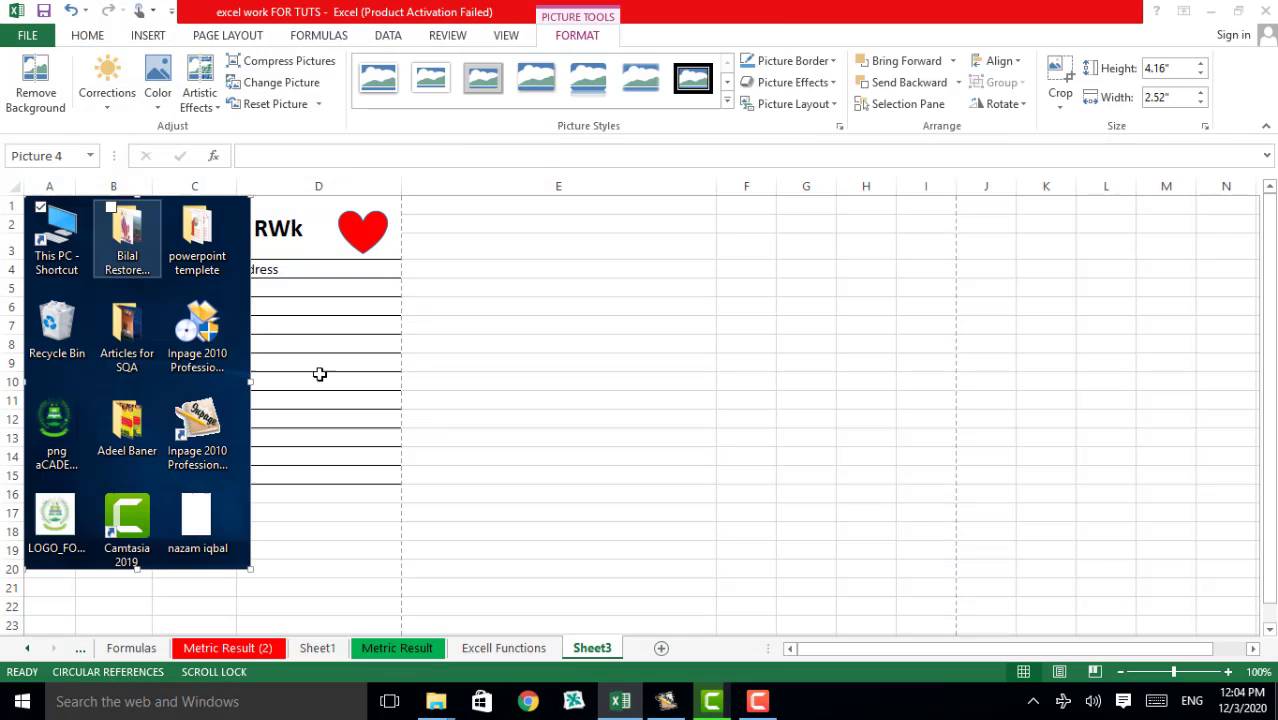
left_click_drag(139, 388, 524, 392)
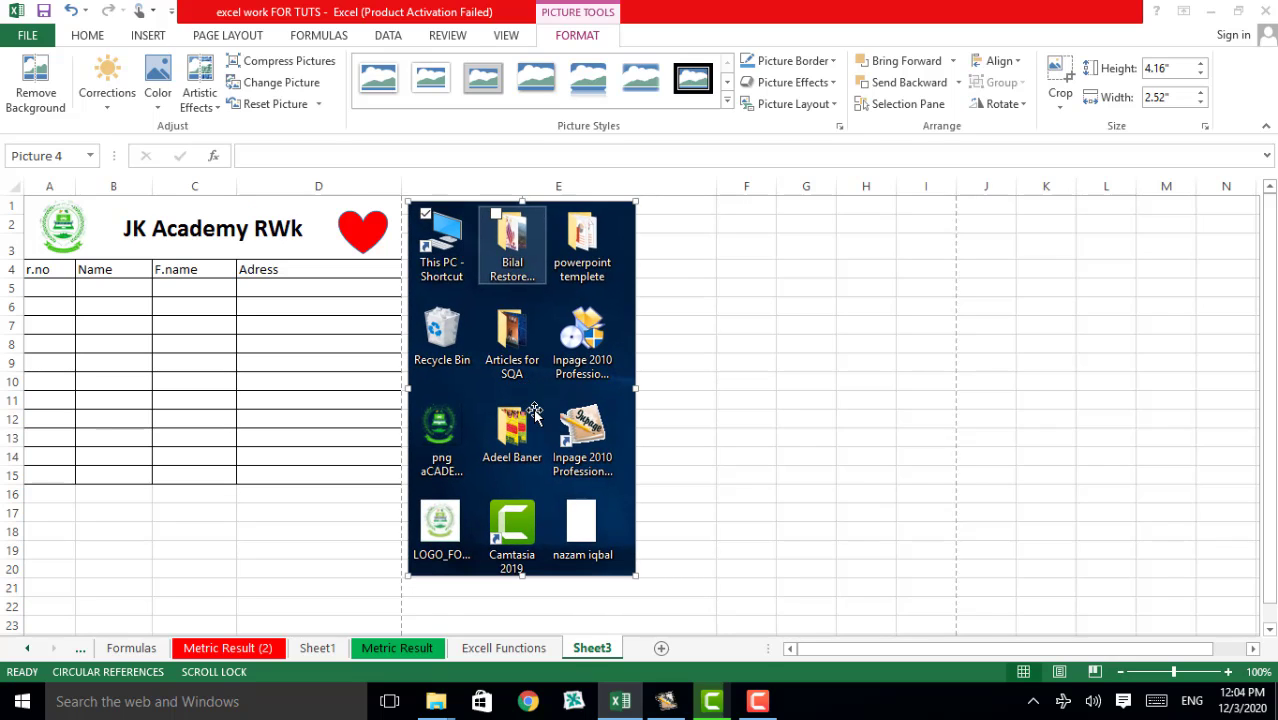
key("Delete")
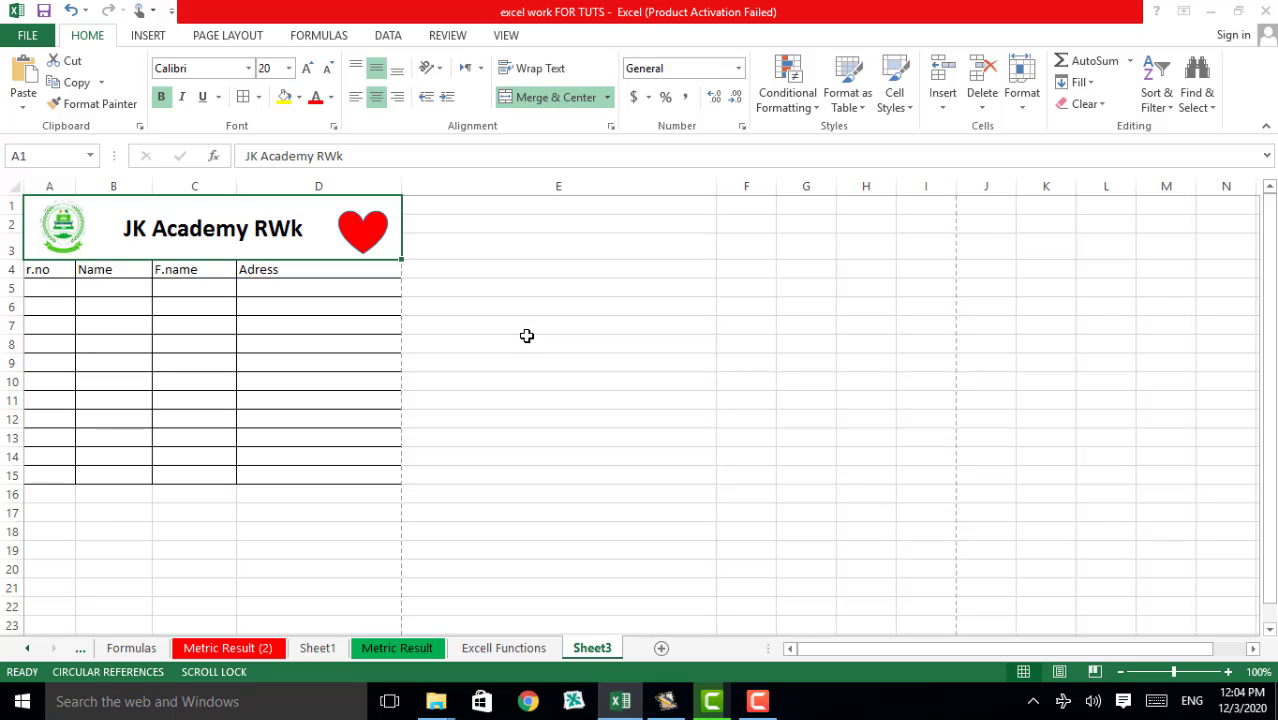
left_click(163, 42)
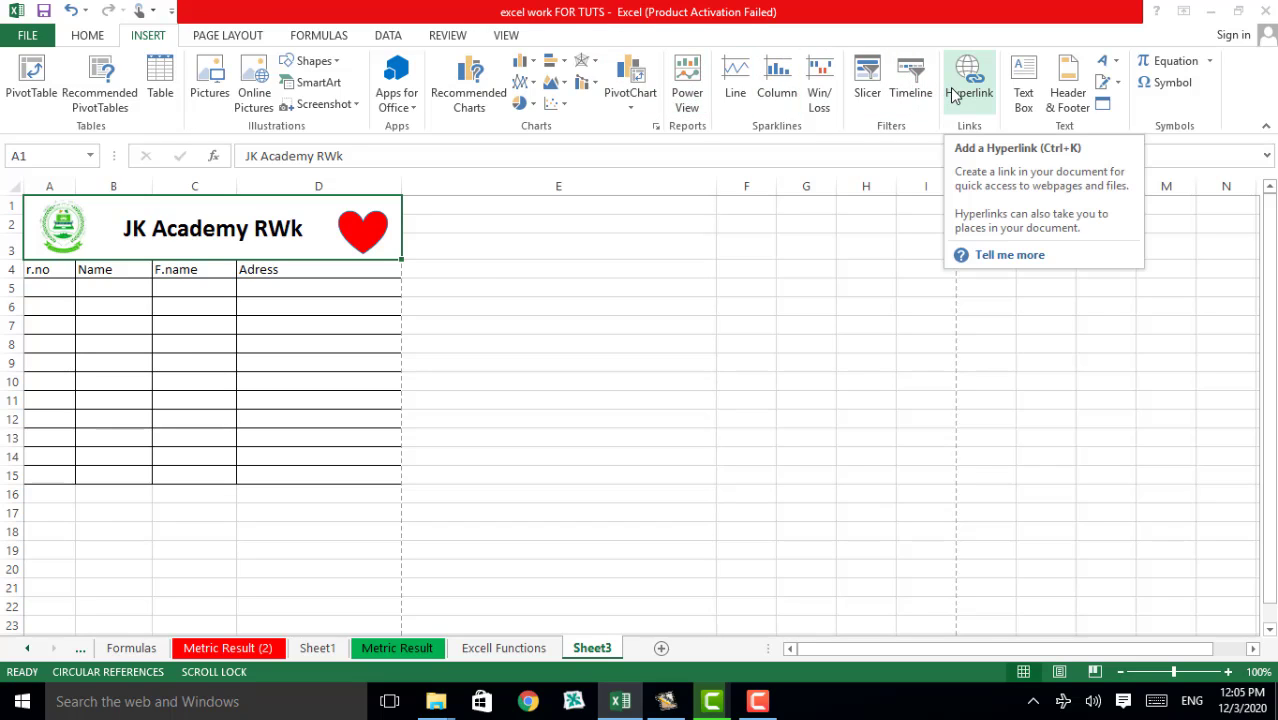
double_click(289, 494)
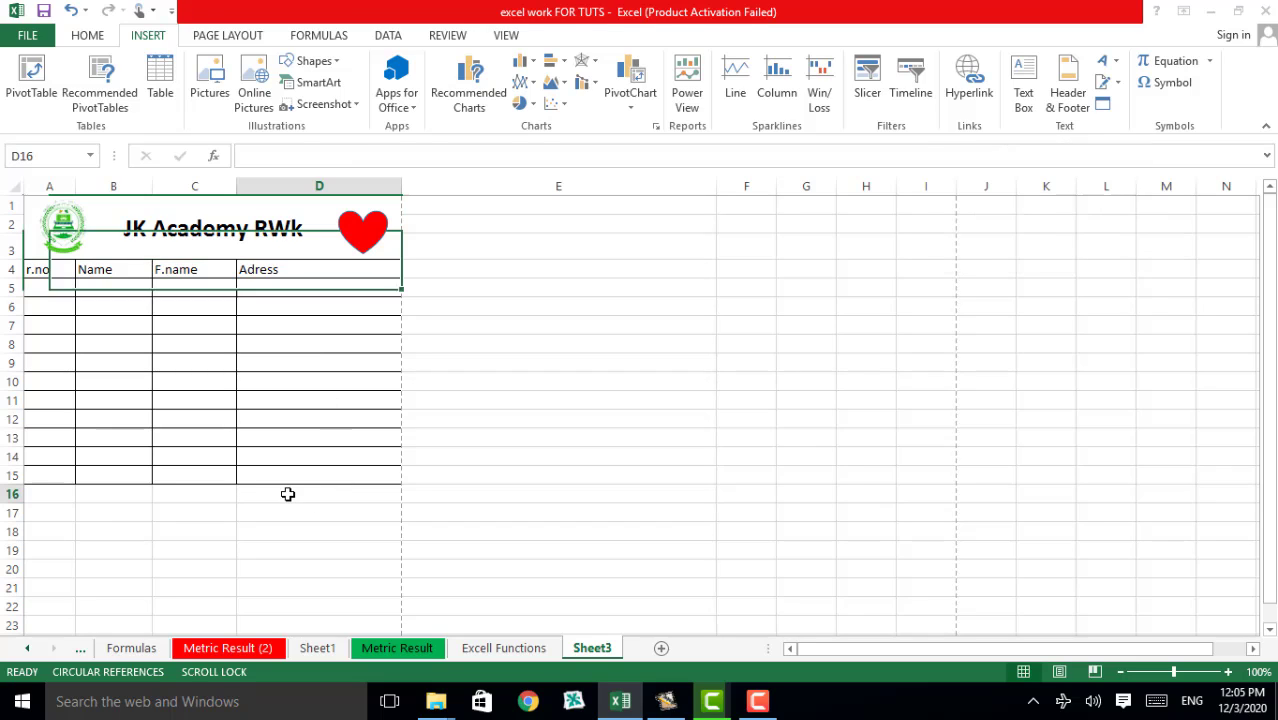
type("w")
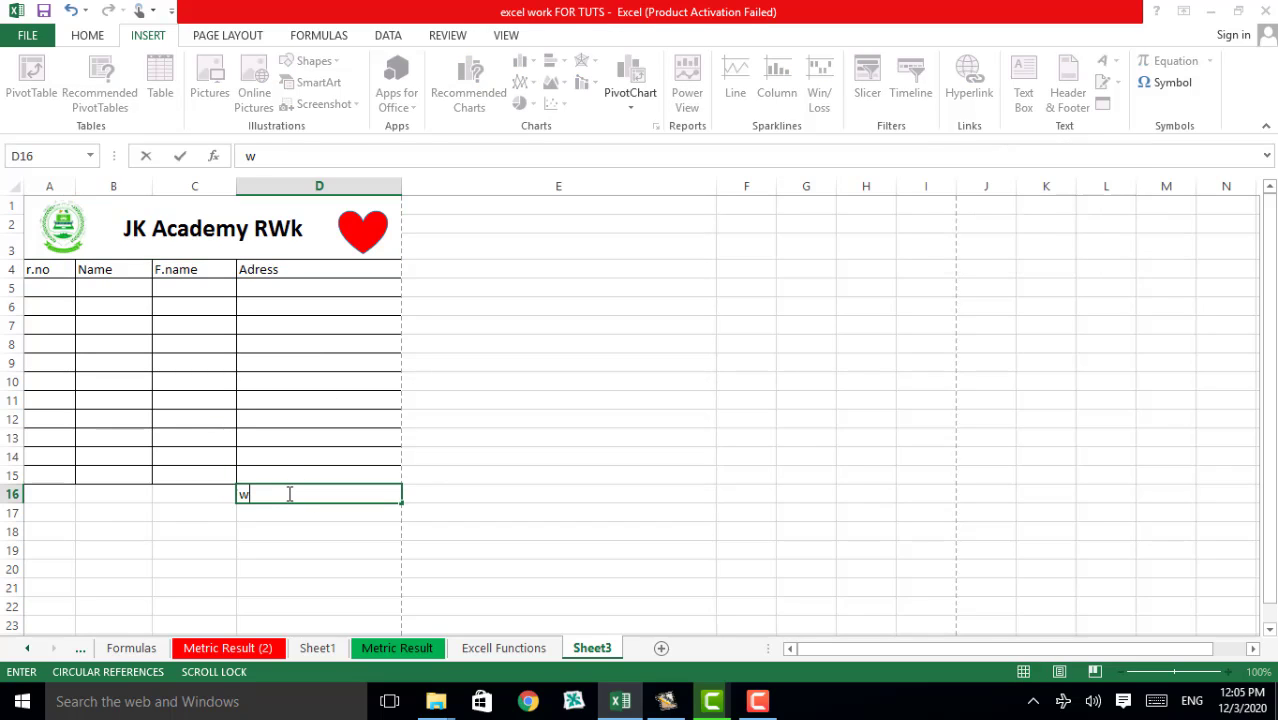
type("ww.jkac")
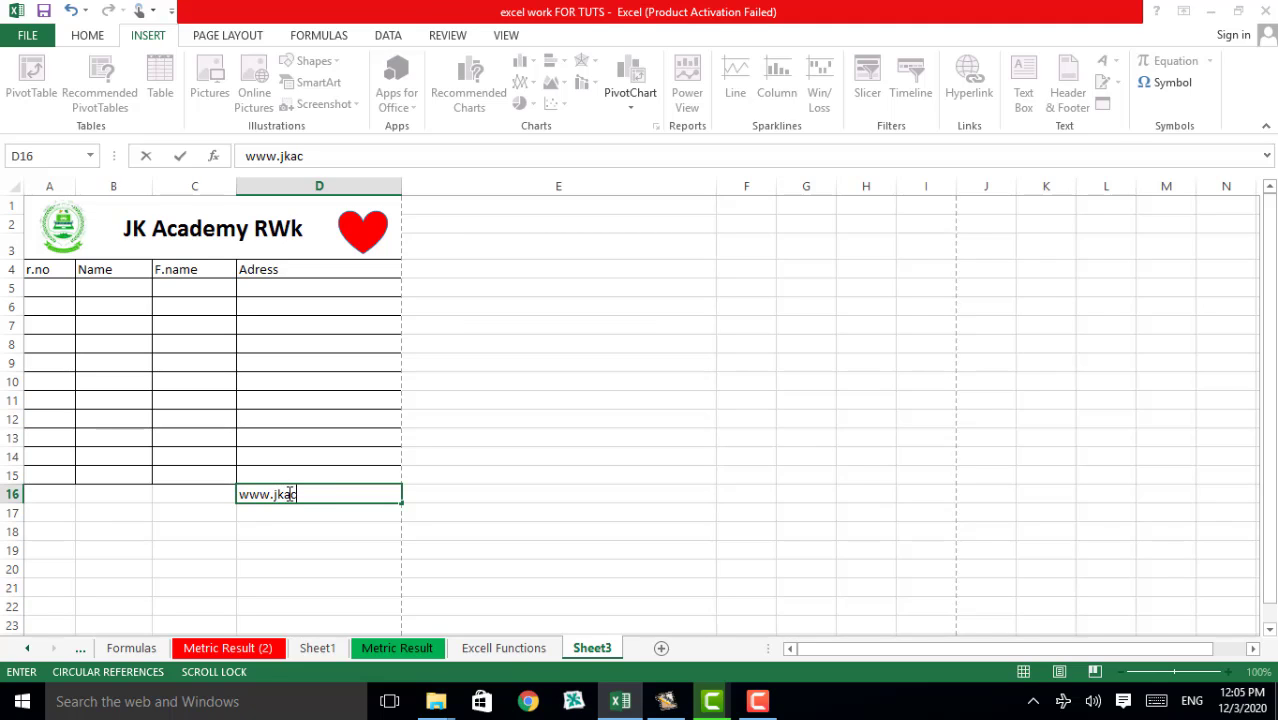
type("ademy.net")
left_click(445, 496)
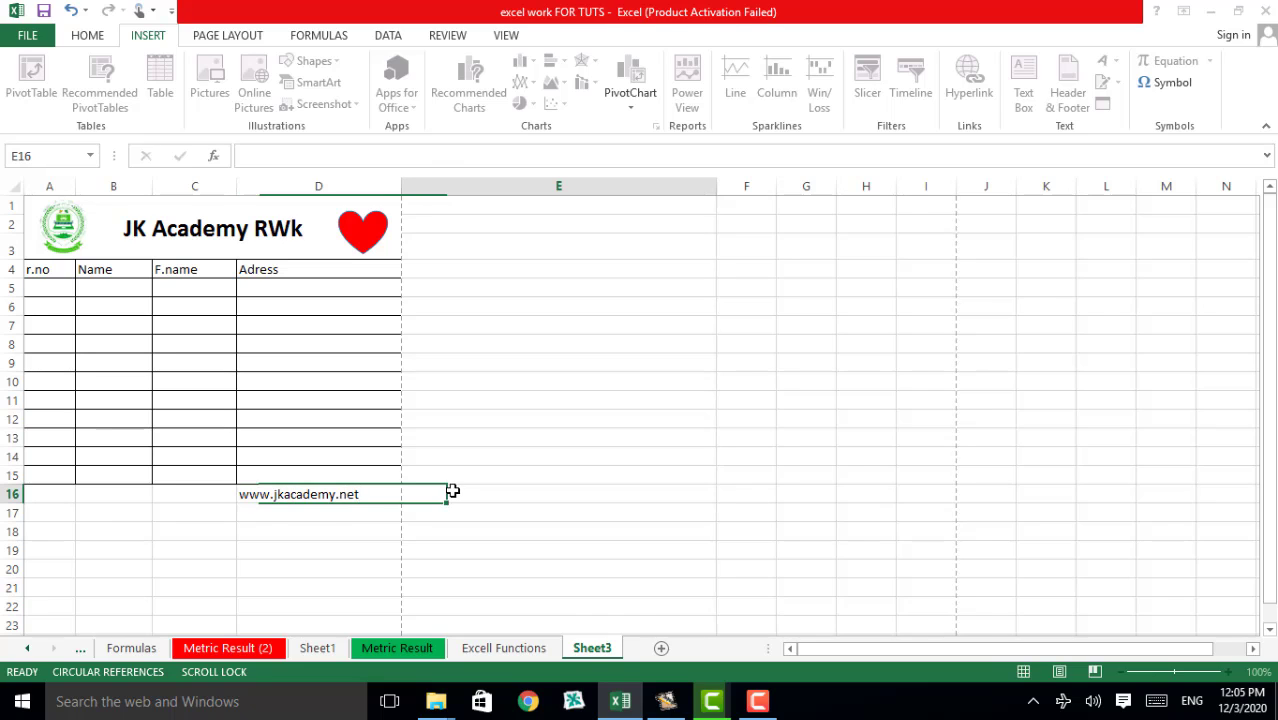
left_click(358, 500)
key("F2")
left_click_drag(358, 496, 240, 496)
right_click(263, 496)
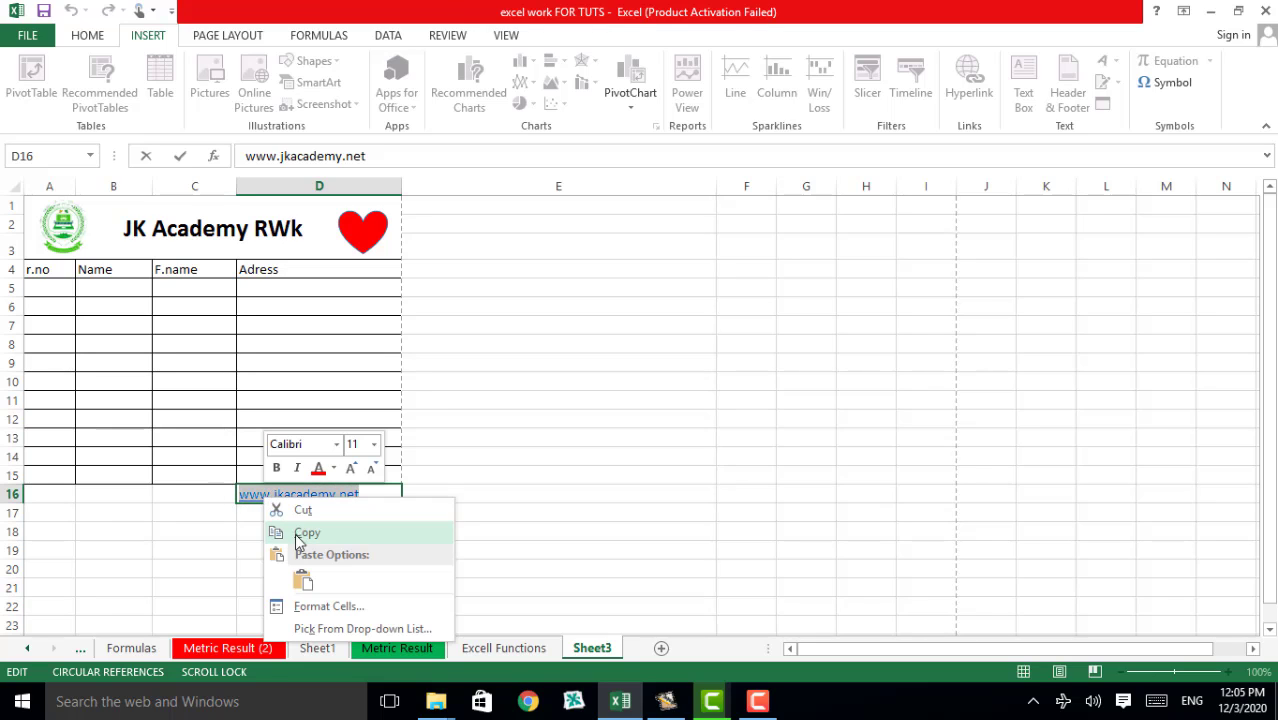
key("Escape")
right_click(347, 496)
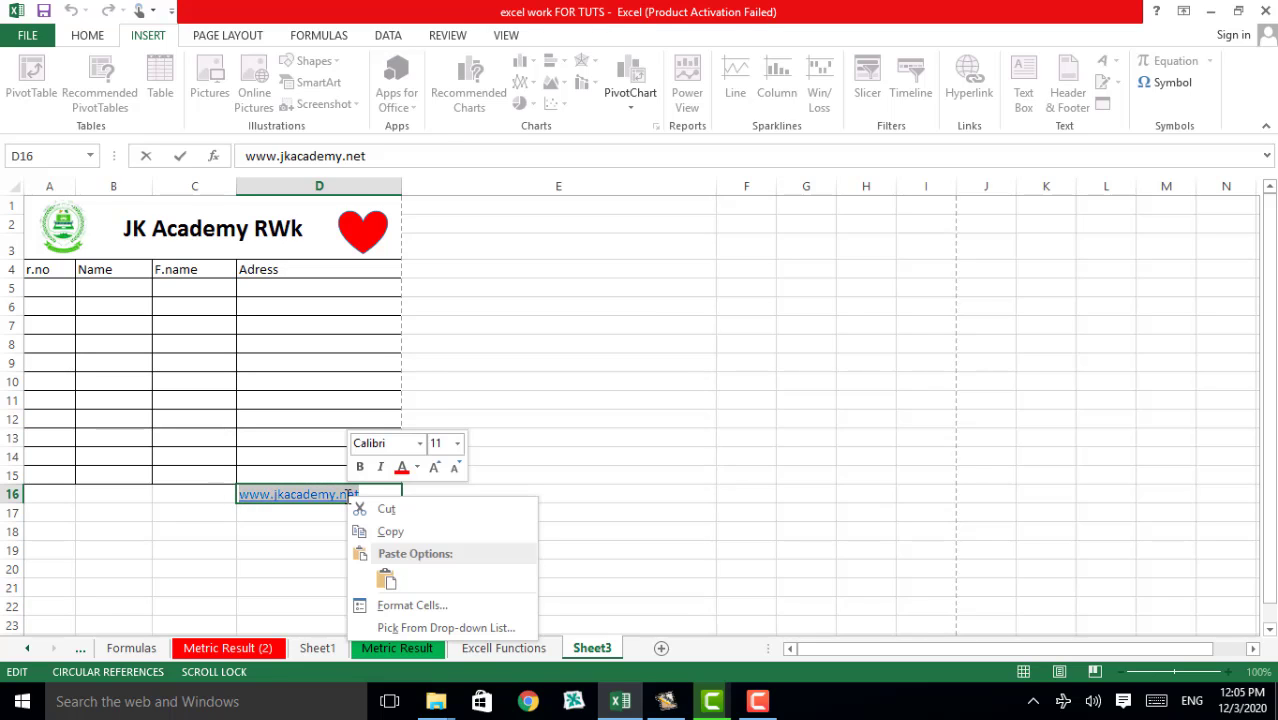
key("Escape")
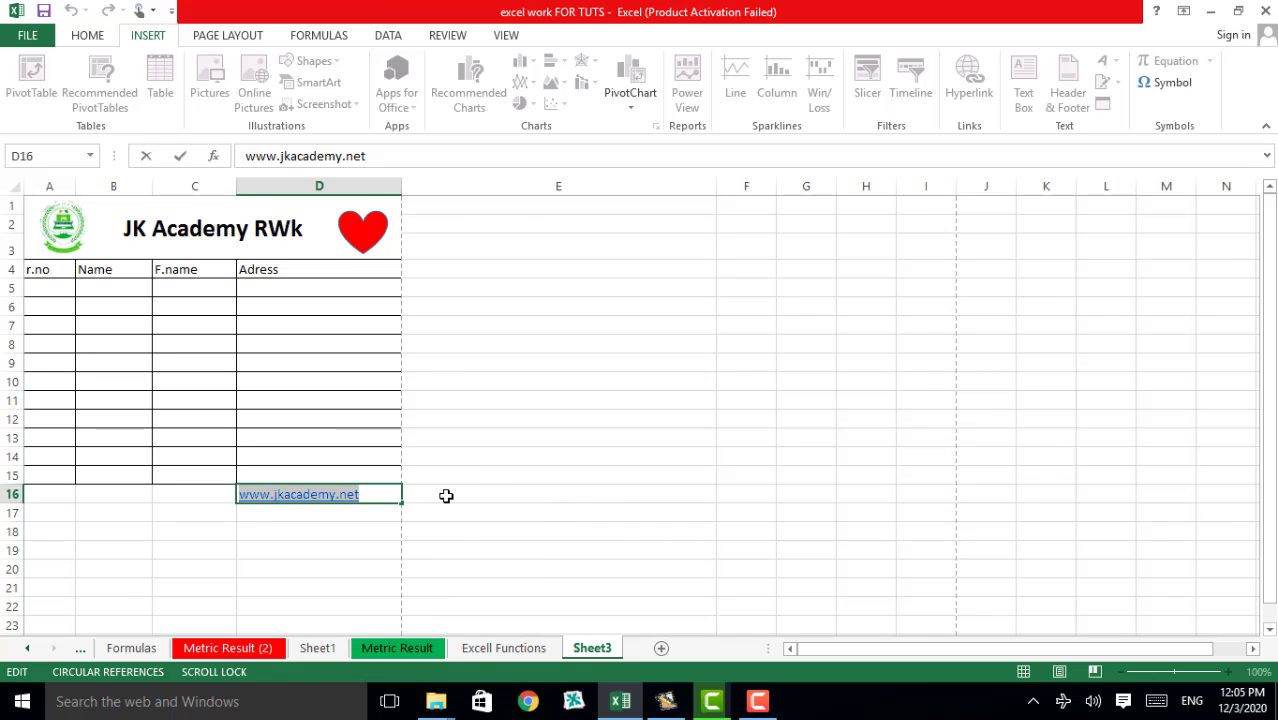
key("Escape")
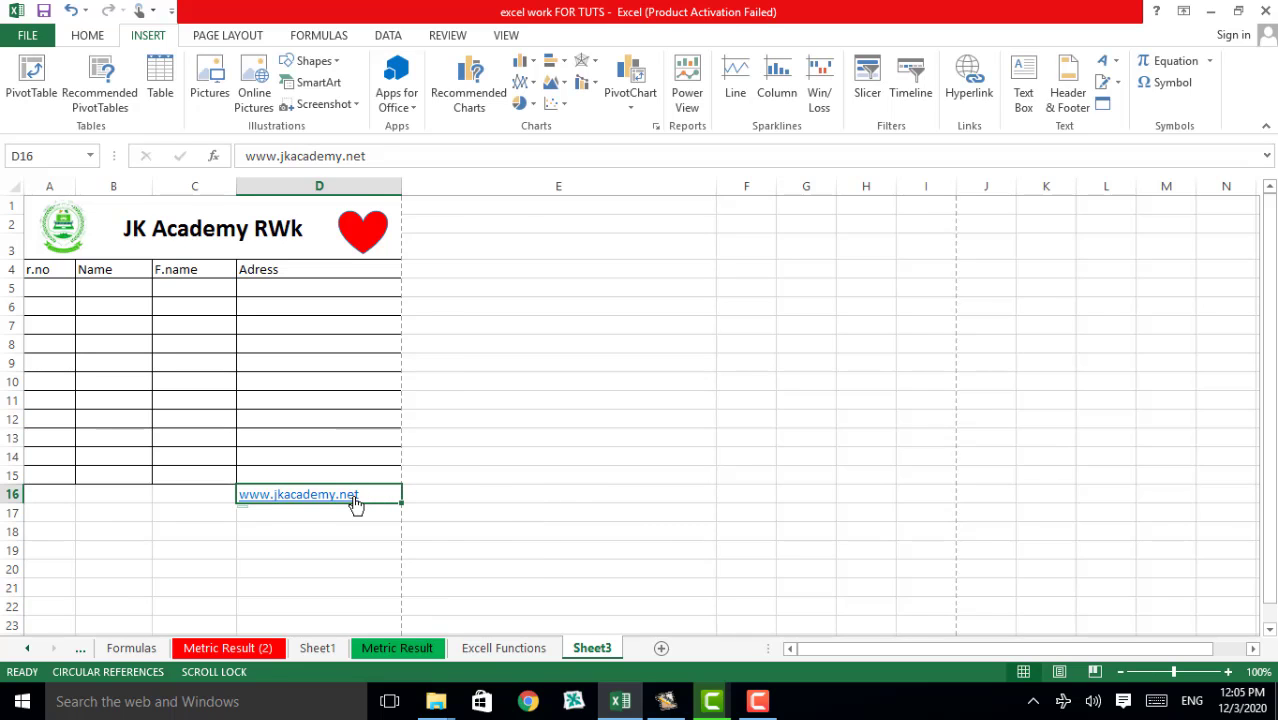
left_click(354, 499)
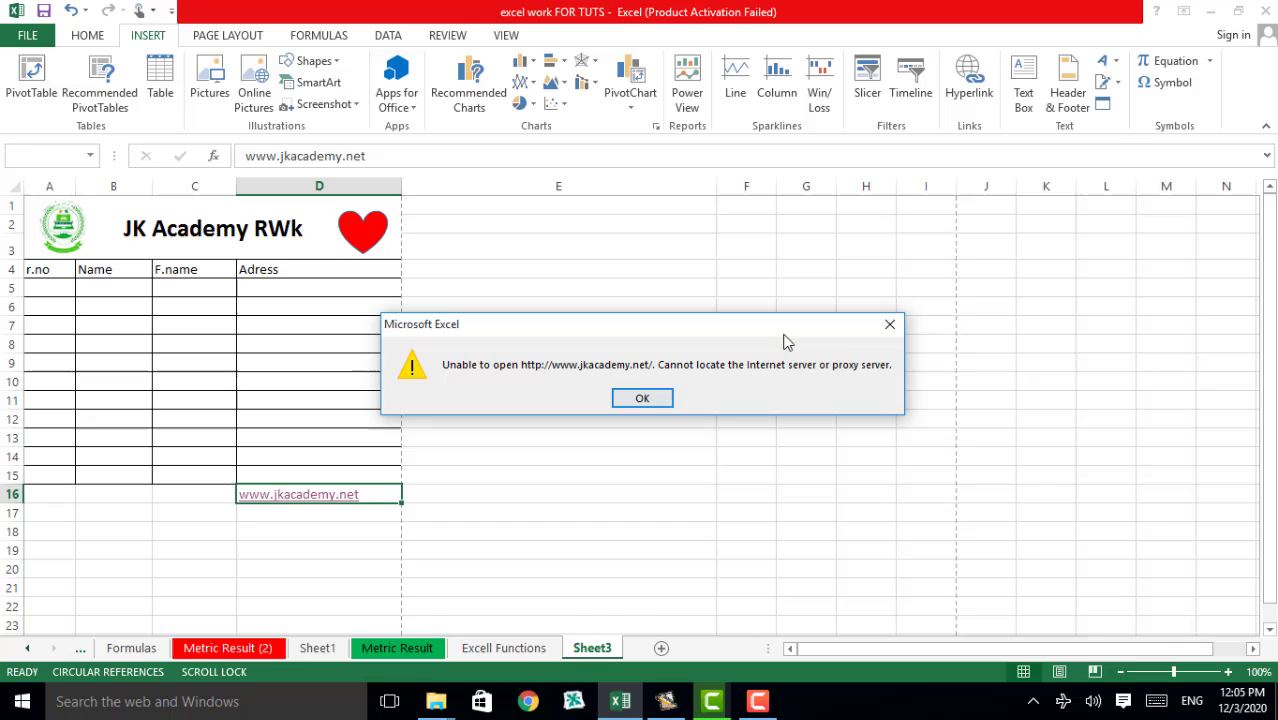
left_click(890, 324)
double_click(381, 494)
left_click_drag(381, 494, 236, 498)
left_click(85, 40)
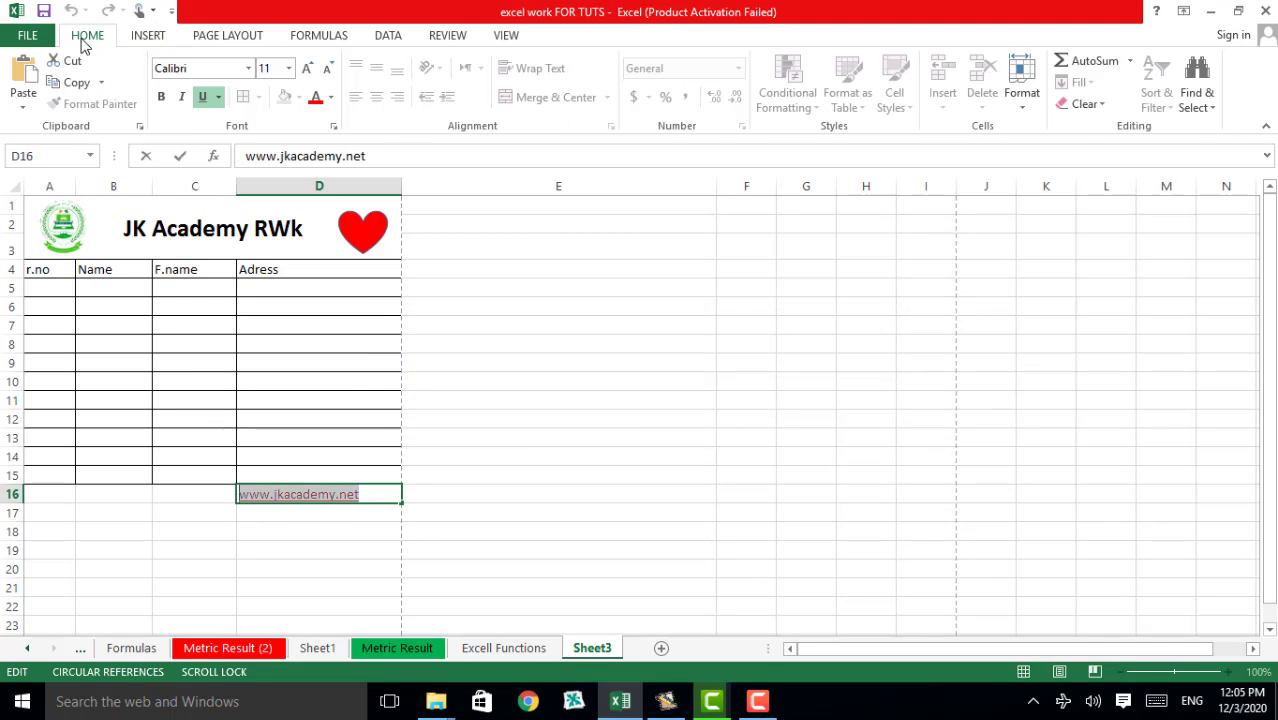
left_click(142, 40)
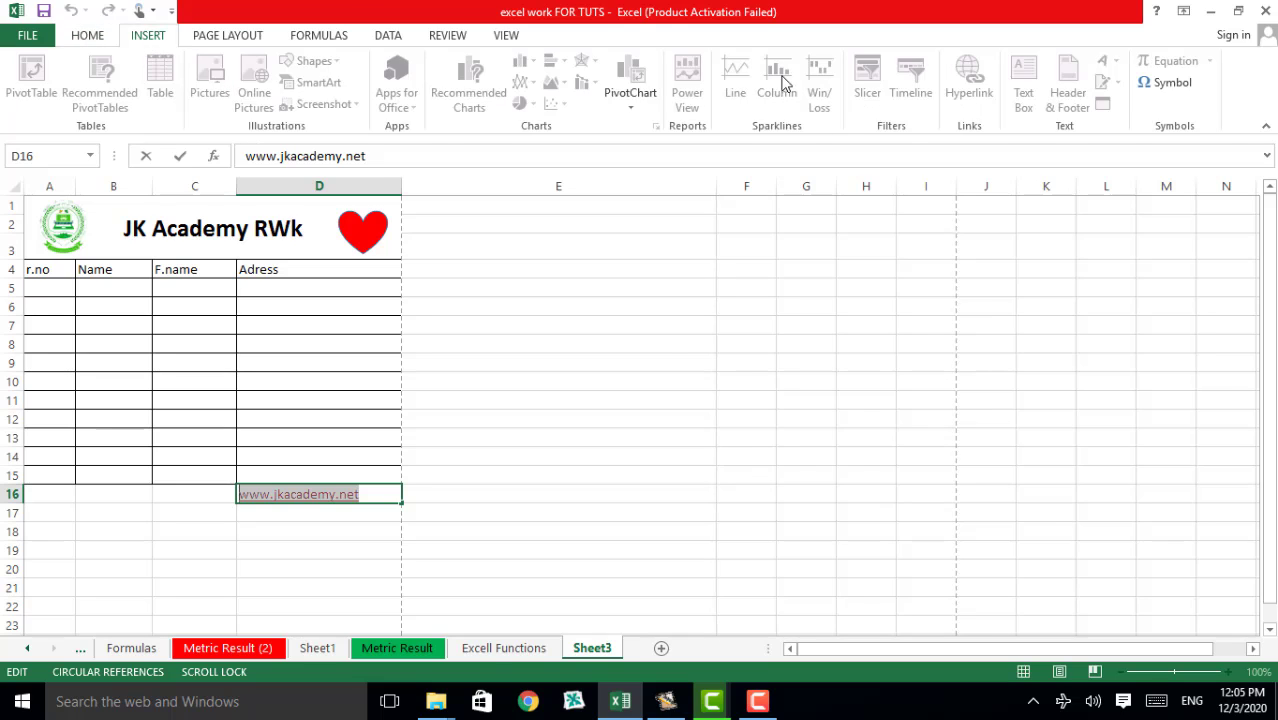
left_click(670, 344)
left_click(369, 496)
double_click(374, 495)
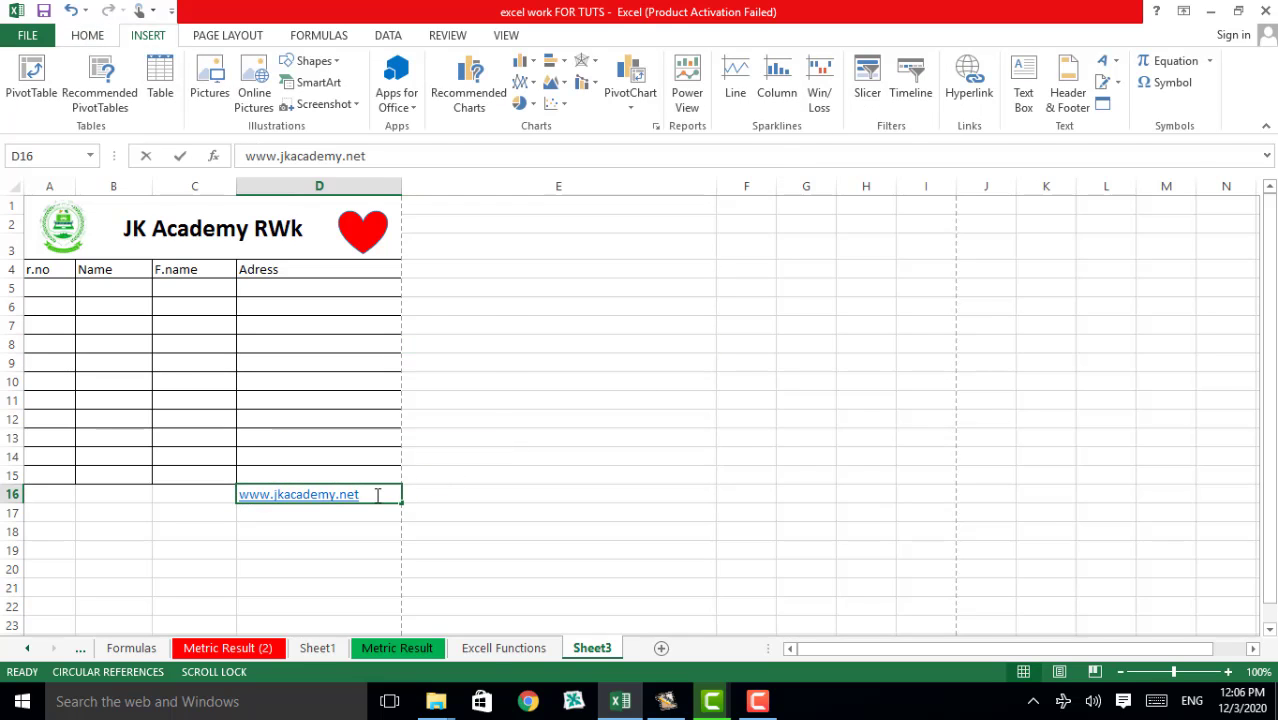
right_click(333, 498)
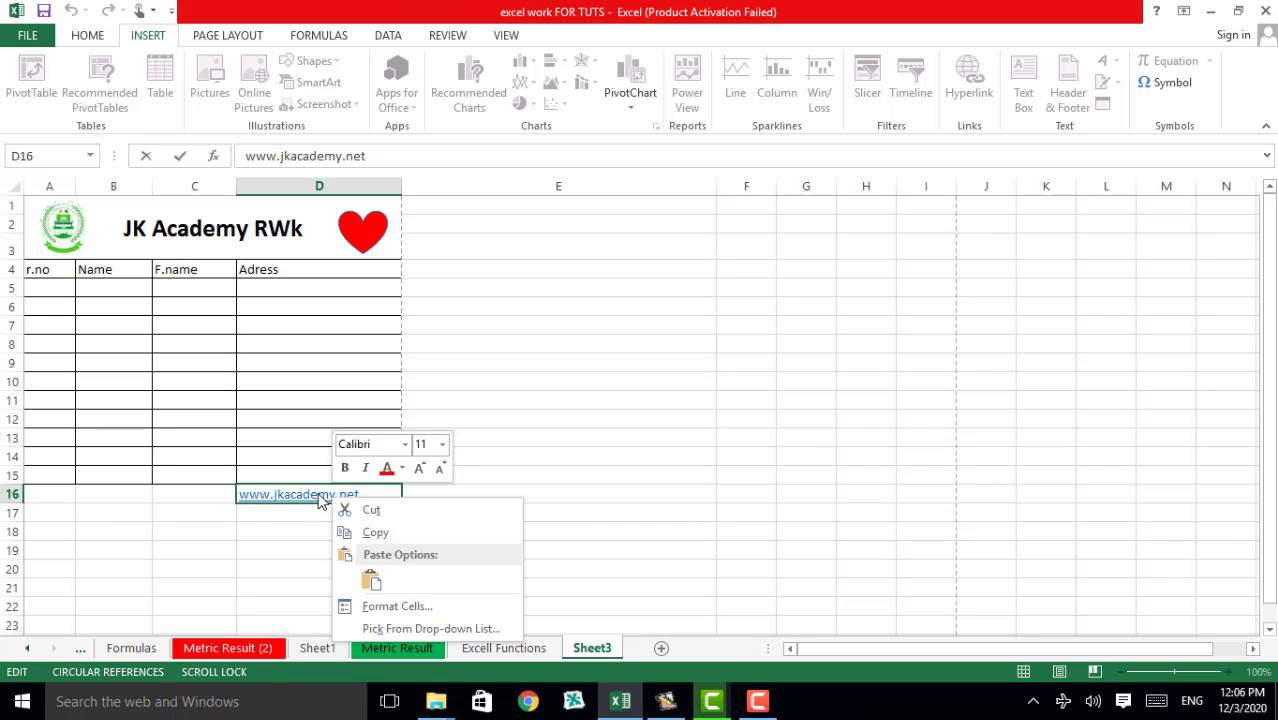
key("Escape")
key("Escape")
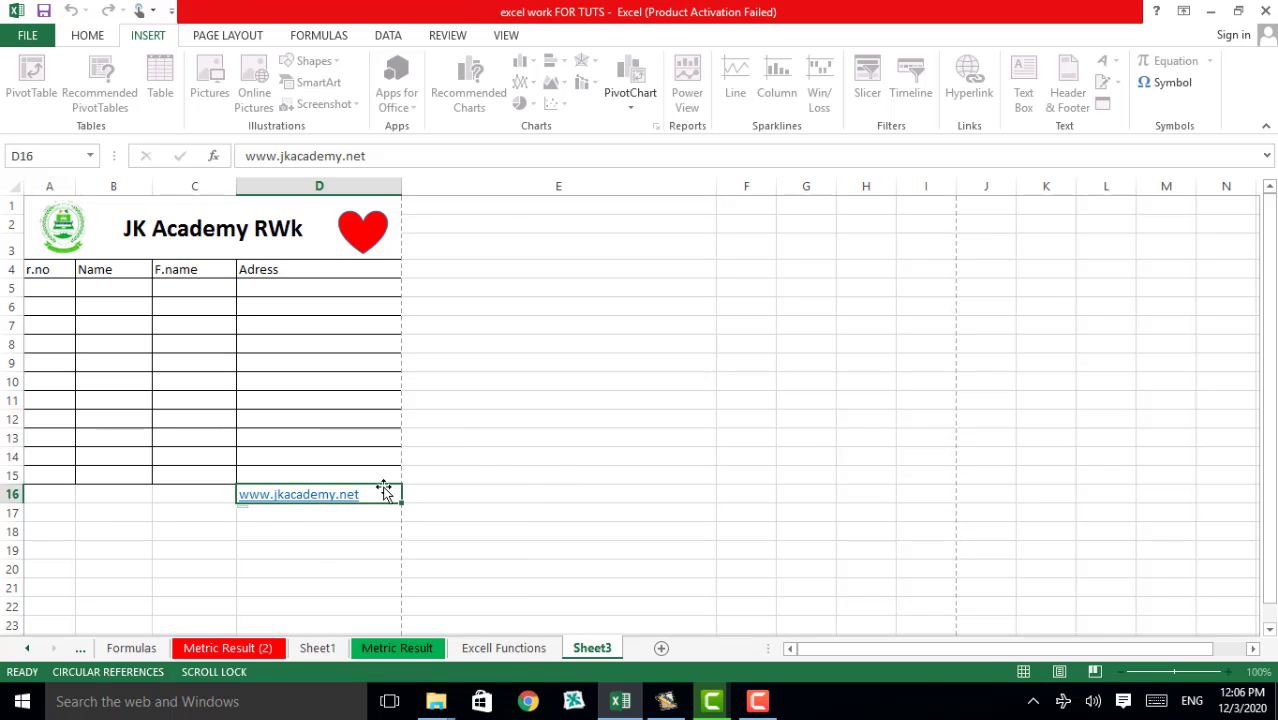
- Remove the hyperlink from the web address in cell D16, leaving it as plain text
left_click(518, 490)
left_click(384, 493)
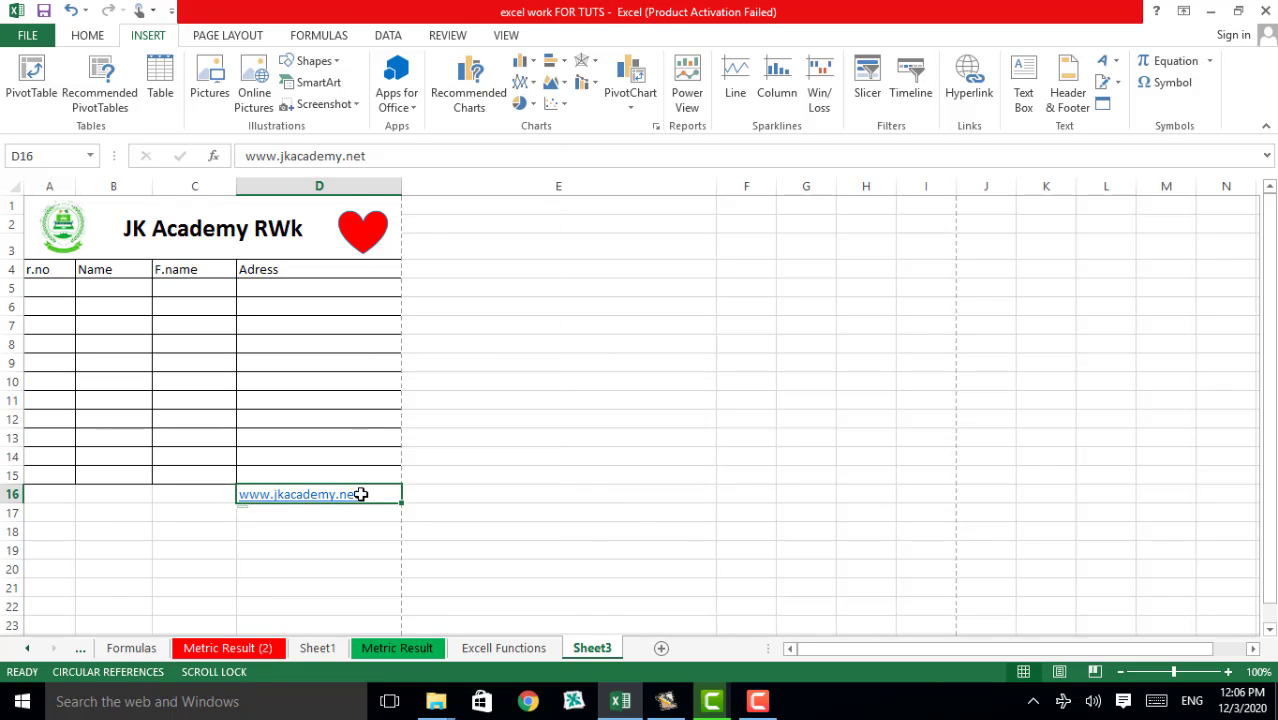
right_click(360, 494)
left_click(394, 560)
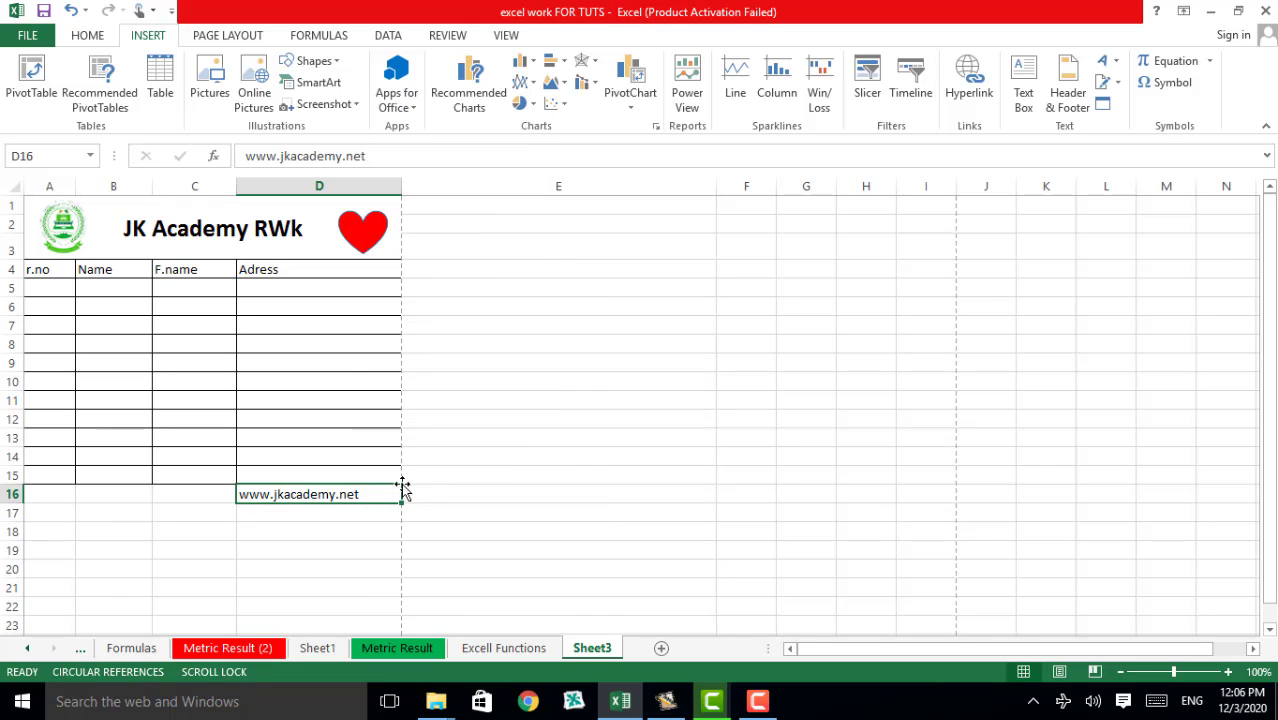
- Recommit the web address in cell D16 as a hyperlink, and remove that link again
double_click(381, 496)
left_click(508, 491)
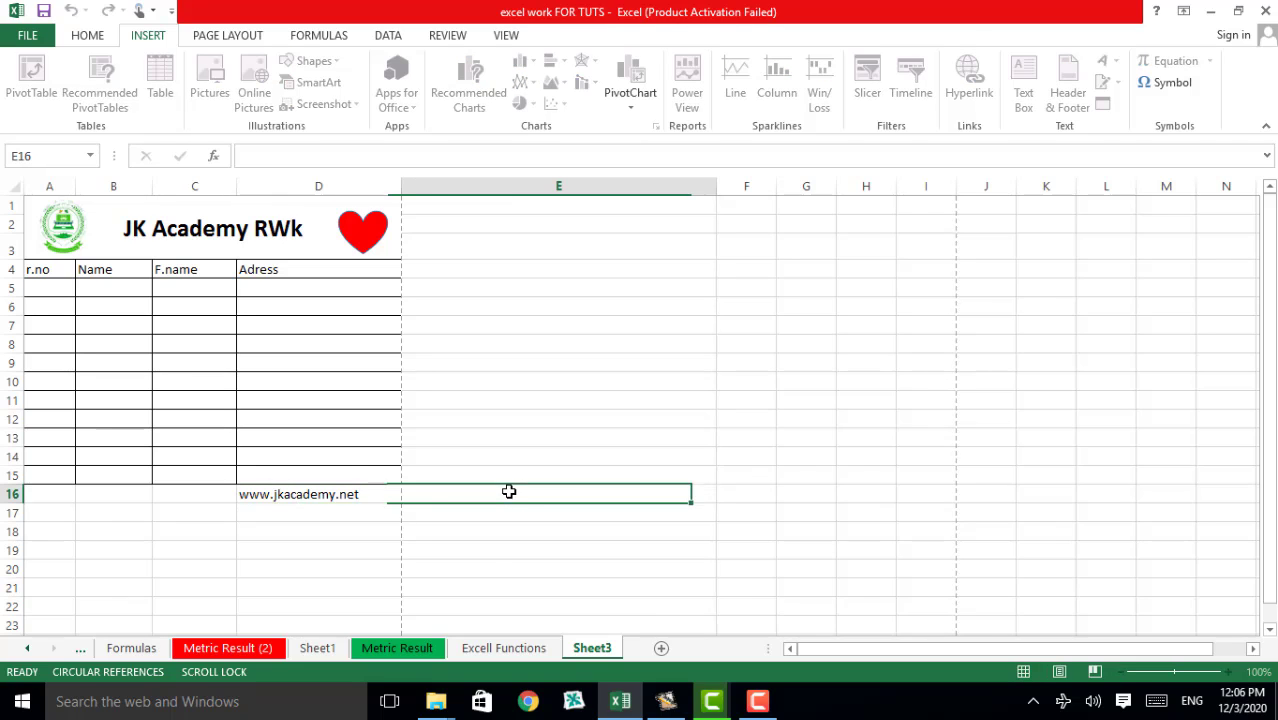
left_click(359, 493)
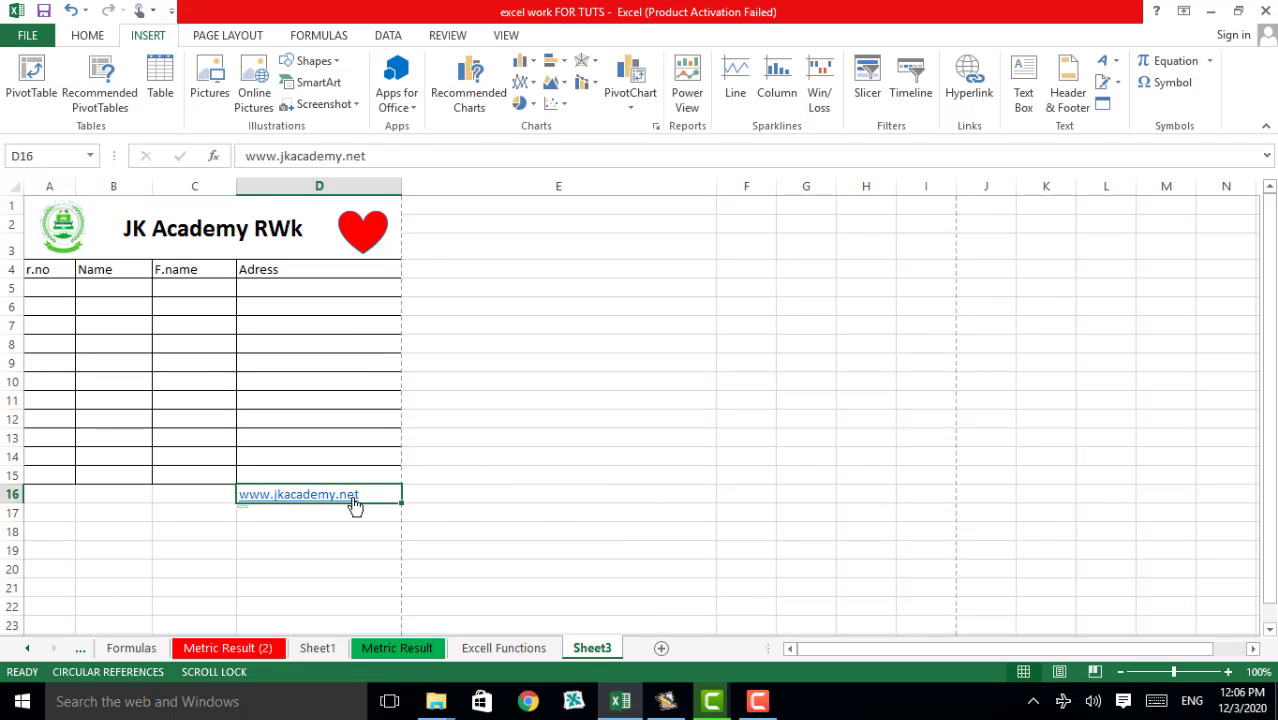
right_click(355, 498)
left_click(368, 485)
left_click(580, 500)
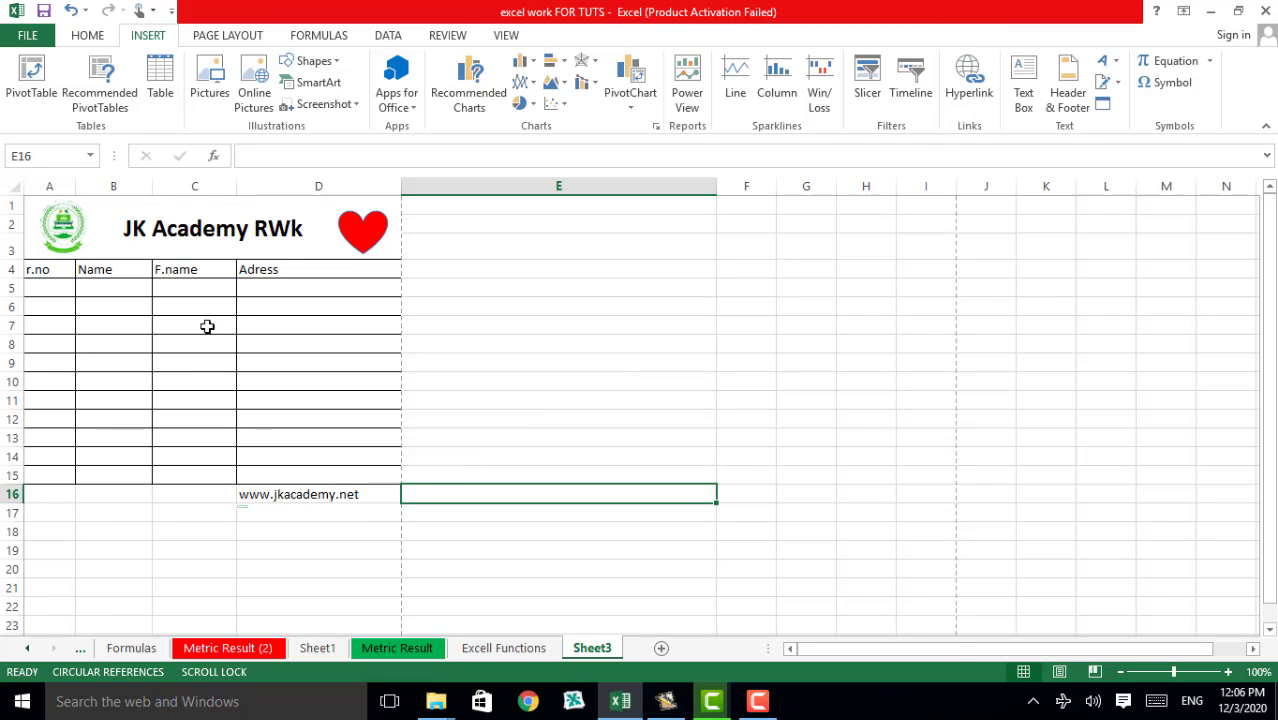
double_click(212, 236)
left_click_drag(250, 230, 123, 228)
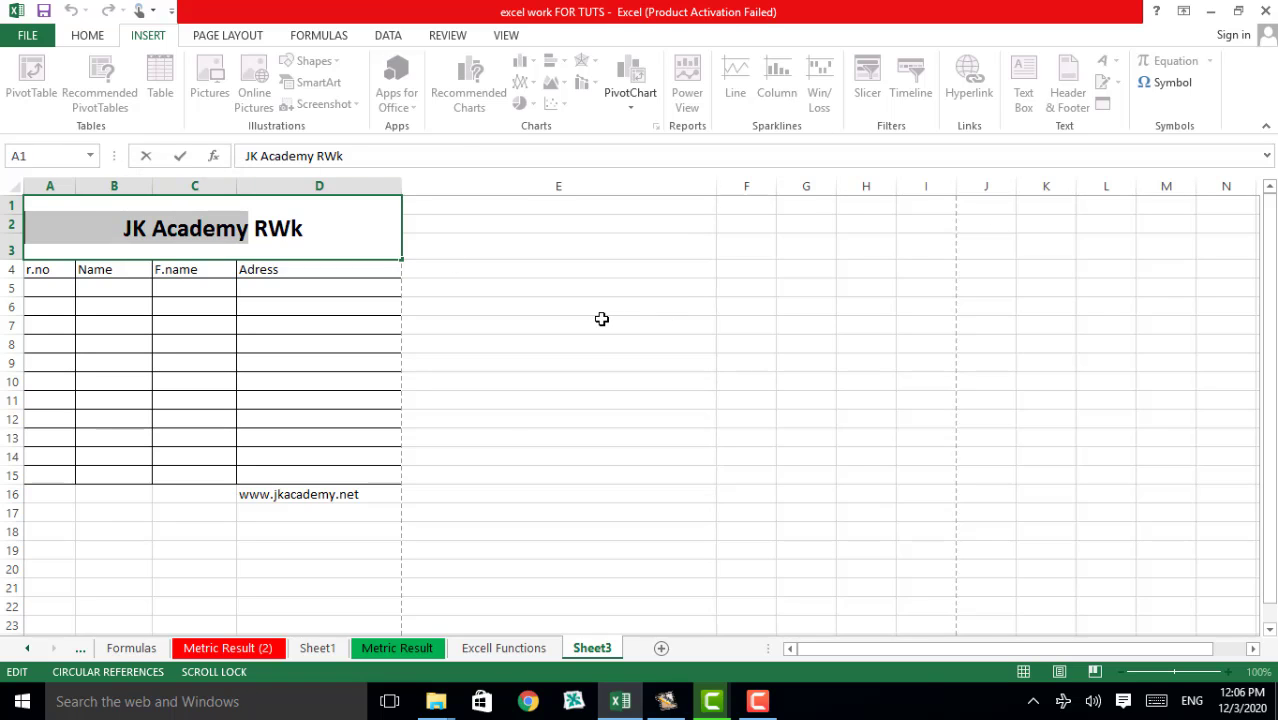
left_click(602, 322)
left_click(224, 228)
double_click(224, 228)
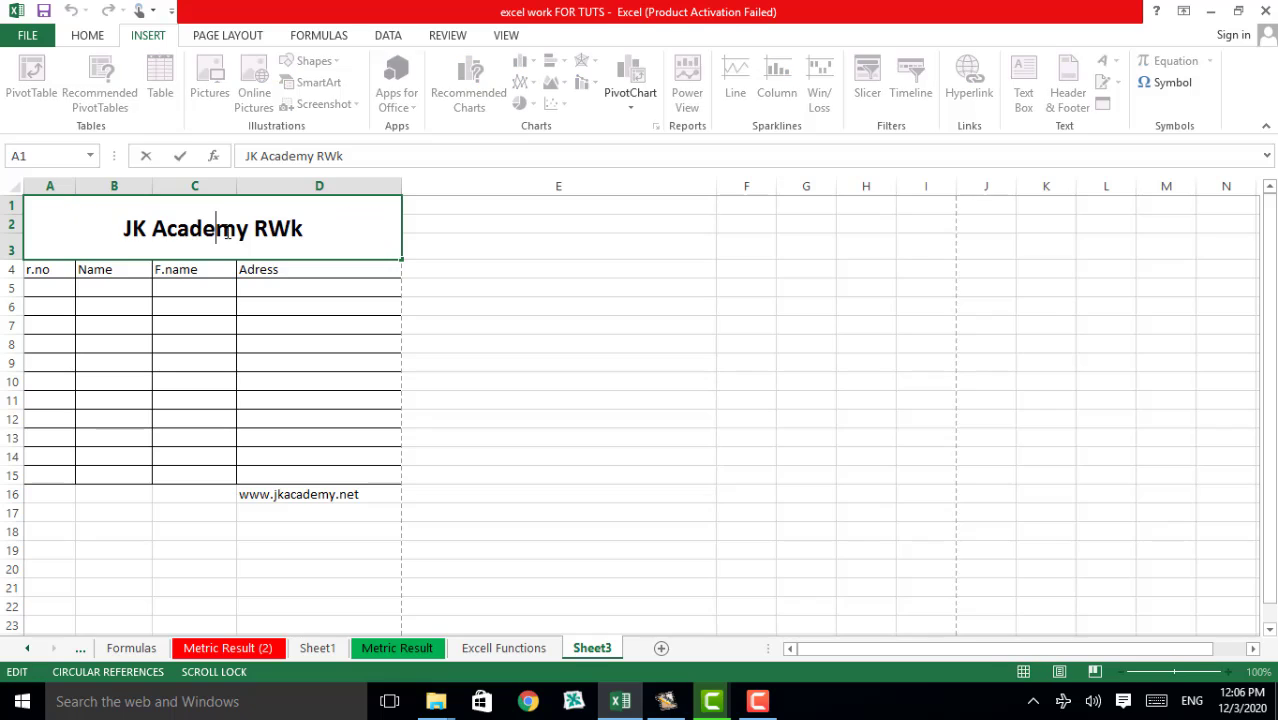
left_click_drag(248, 231, 218, 240)
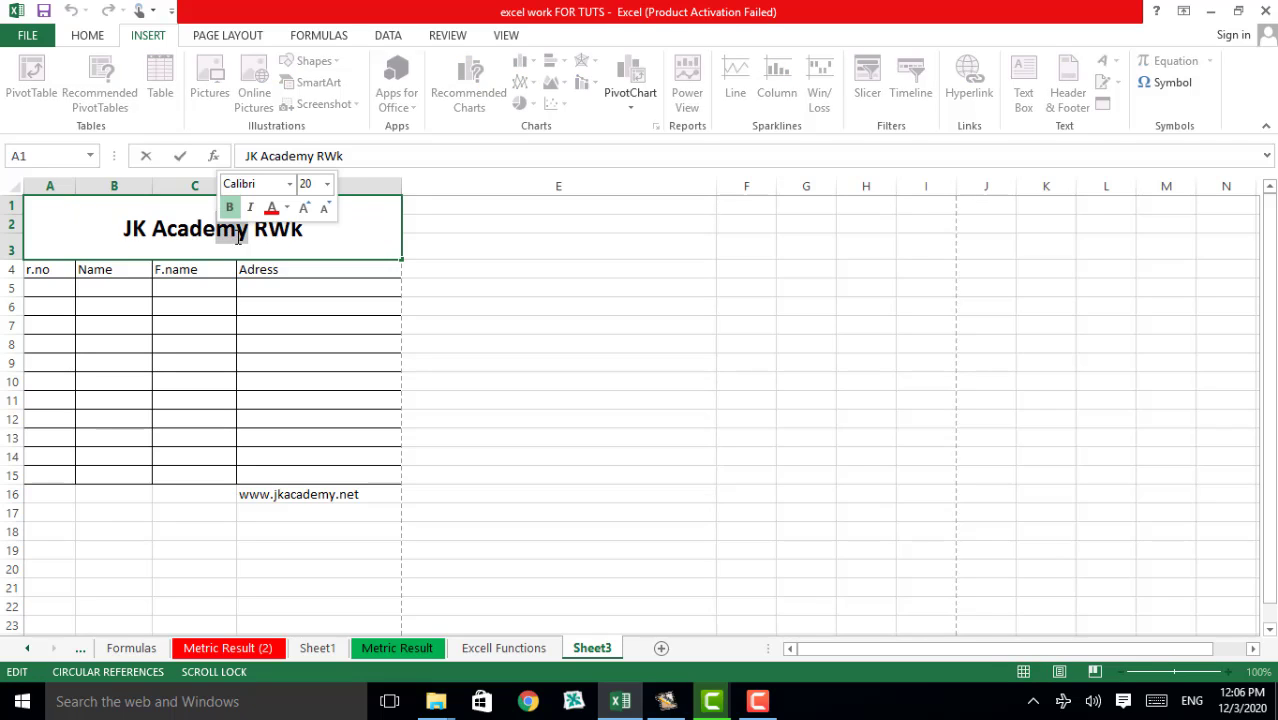
left_click(238, 236)
left_click(510, 290)
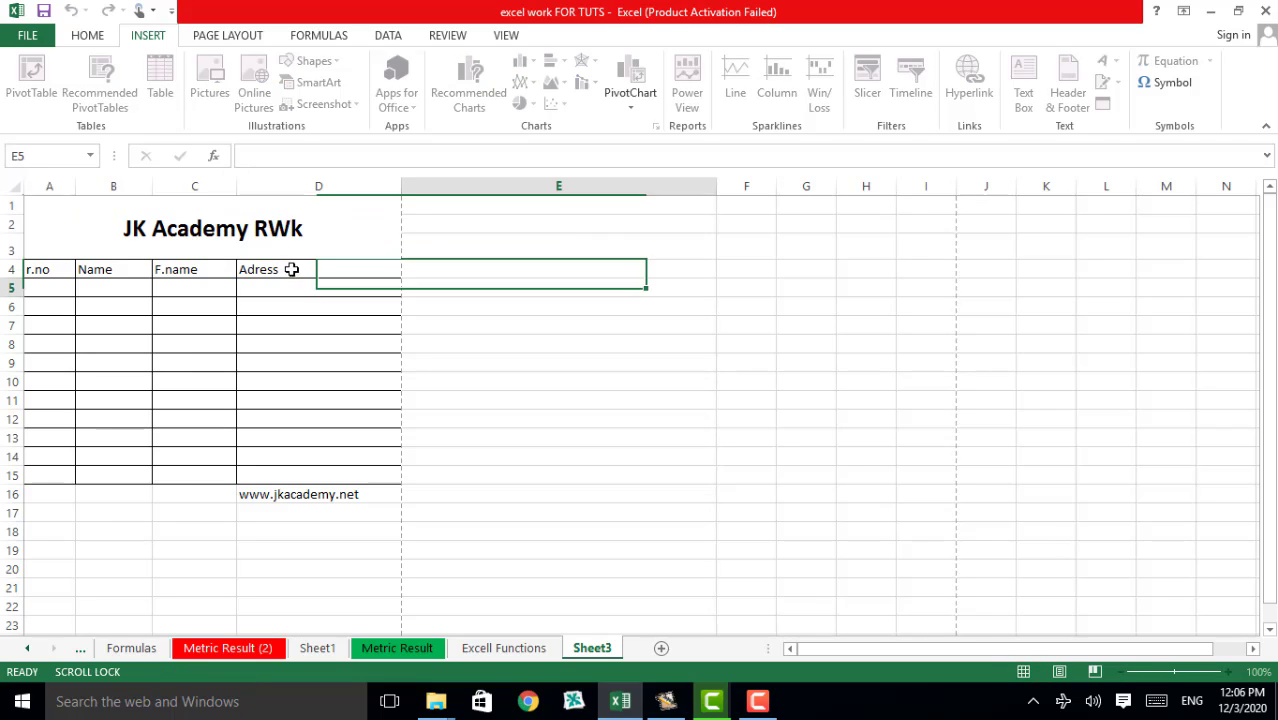
left_click(222, 228)
double_click(226, 231)
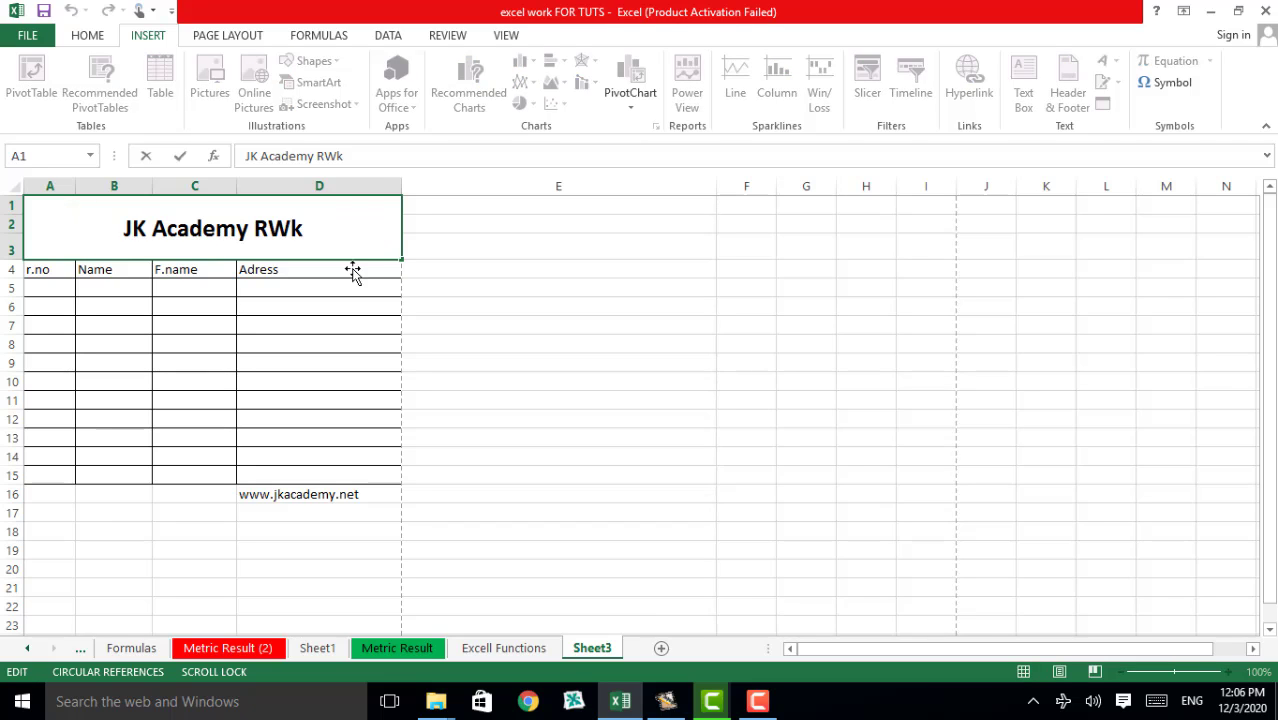
left_click(440, 304)
left_click(241, 232)
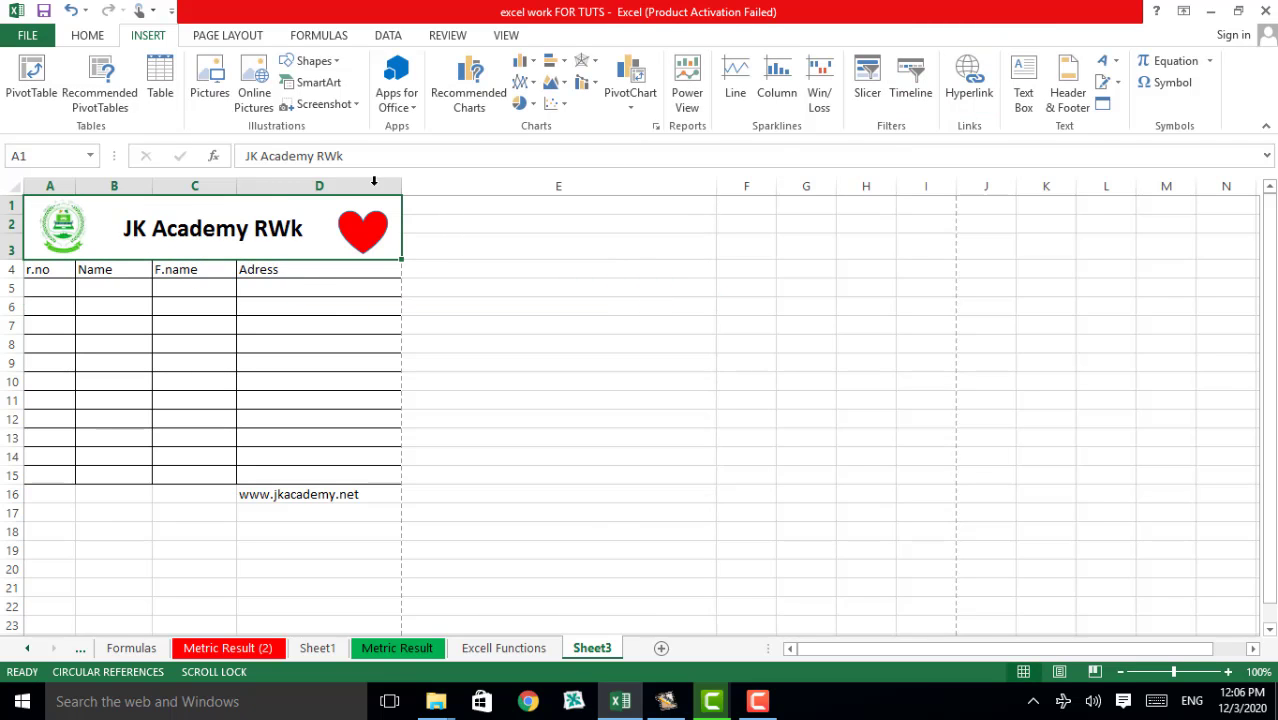
double_click(140, 229)
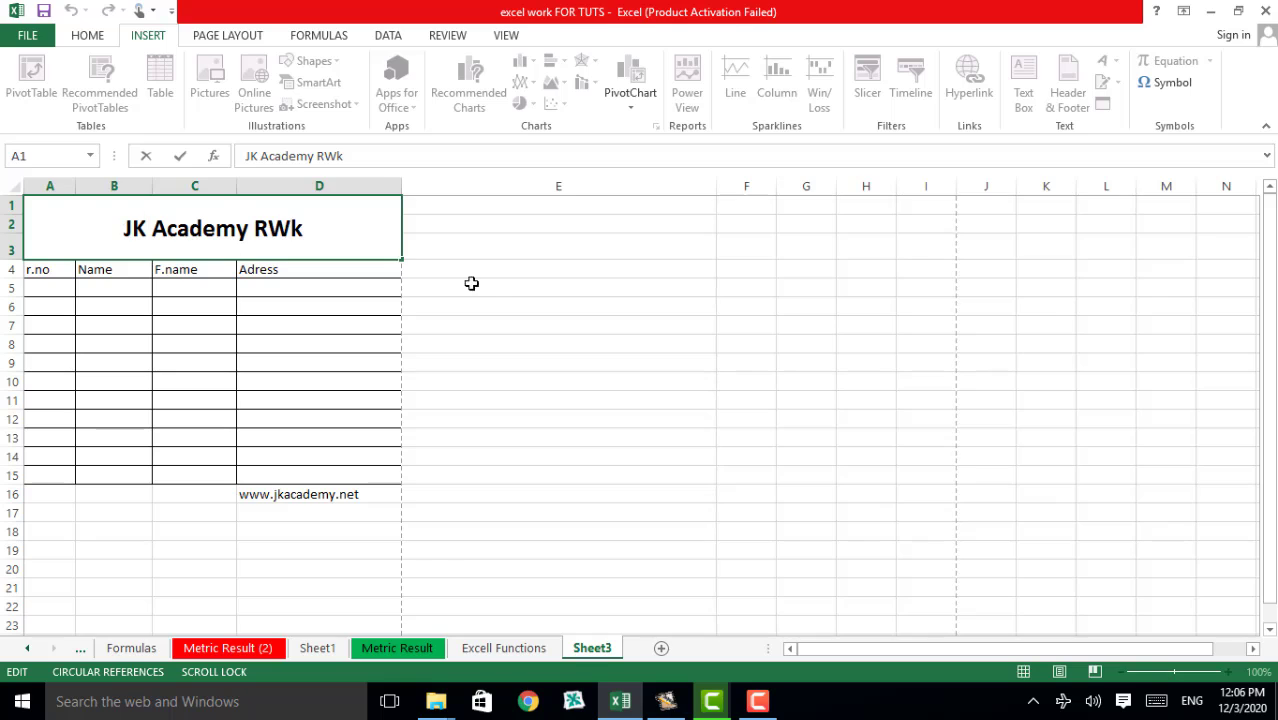
left_click(470, 284)
- Enter the text "jk academy" in cell E3 beside the title block
left_click(438, 248)
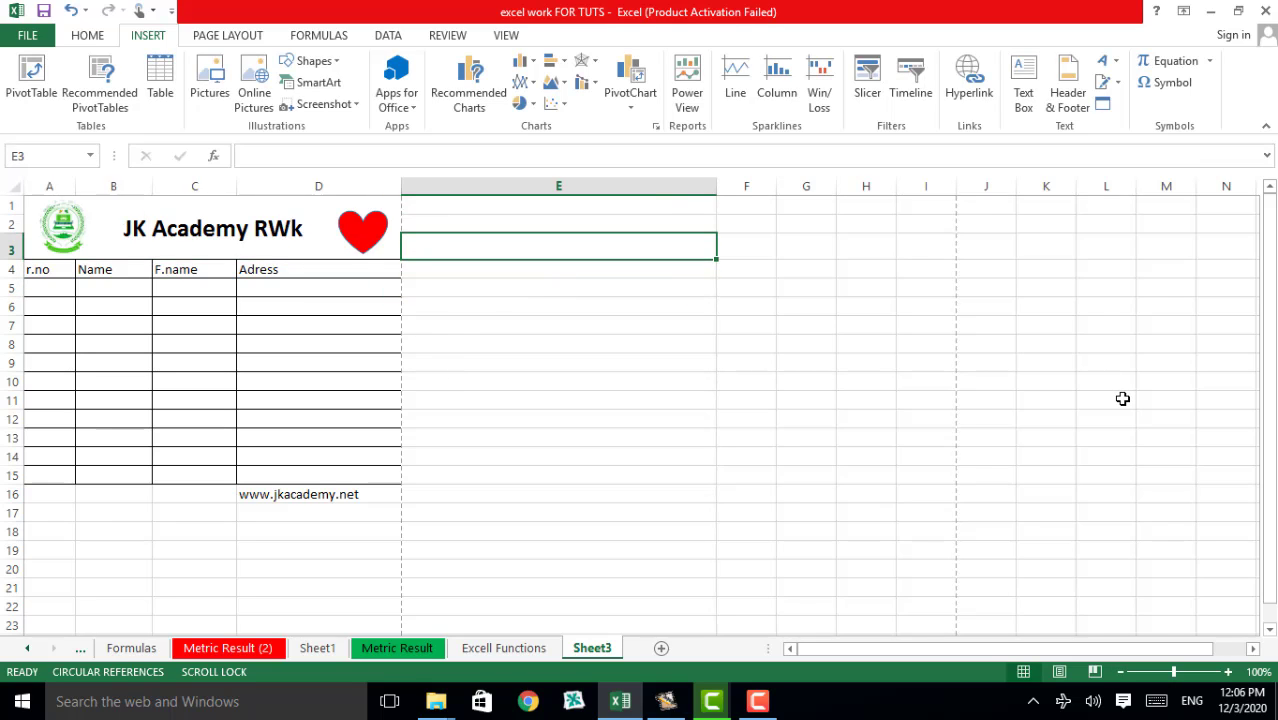
type("jk ac")
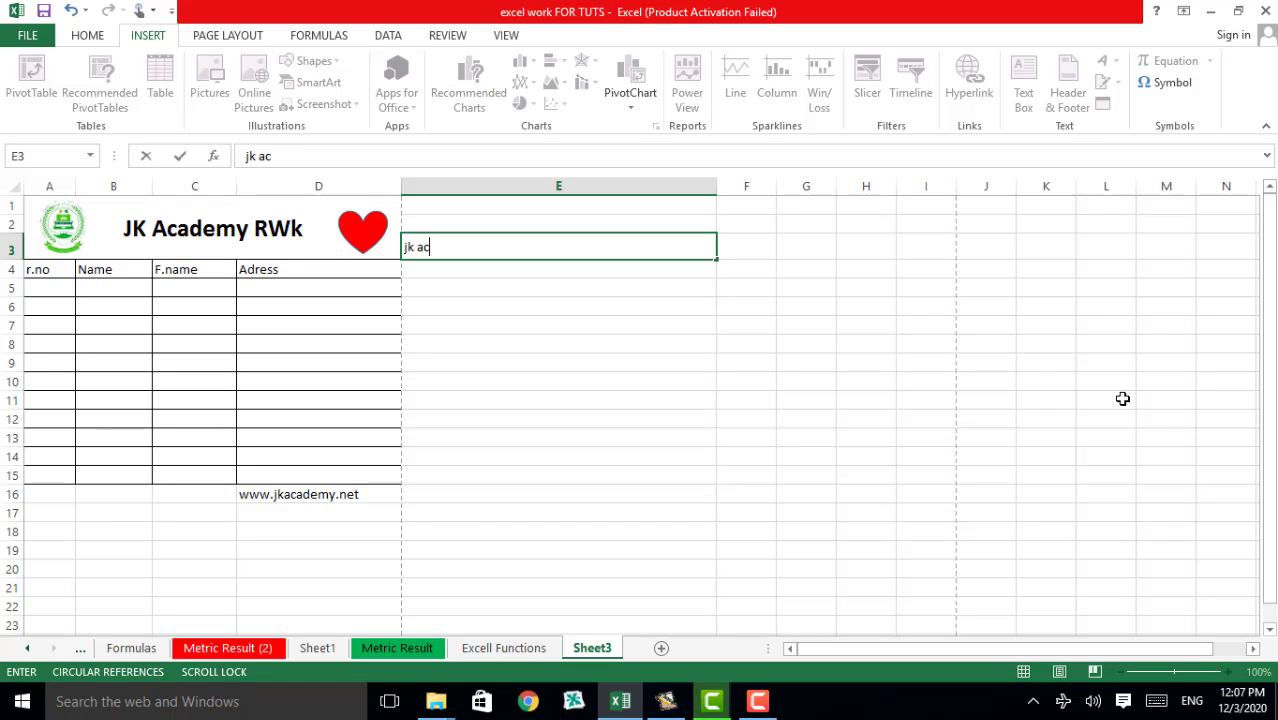
type("ademy")
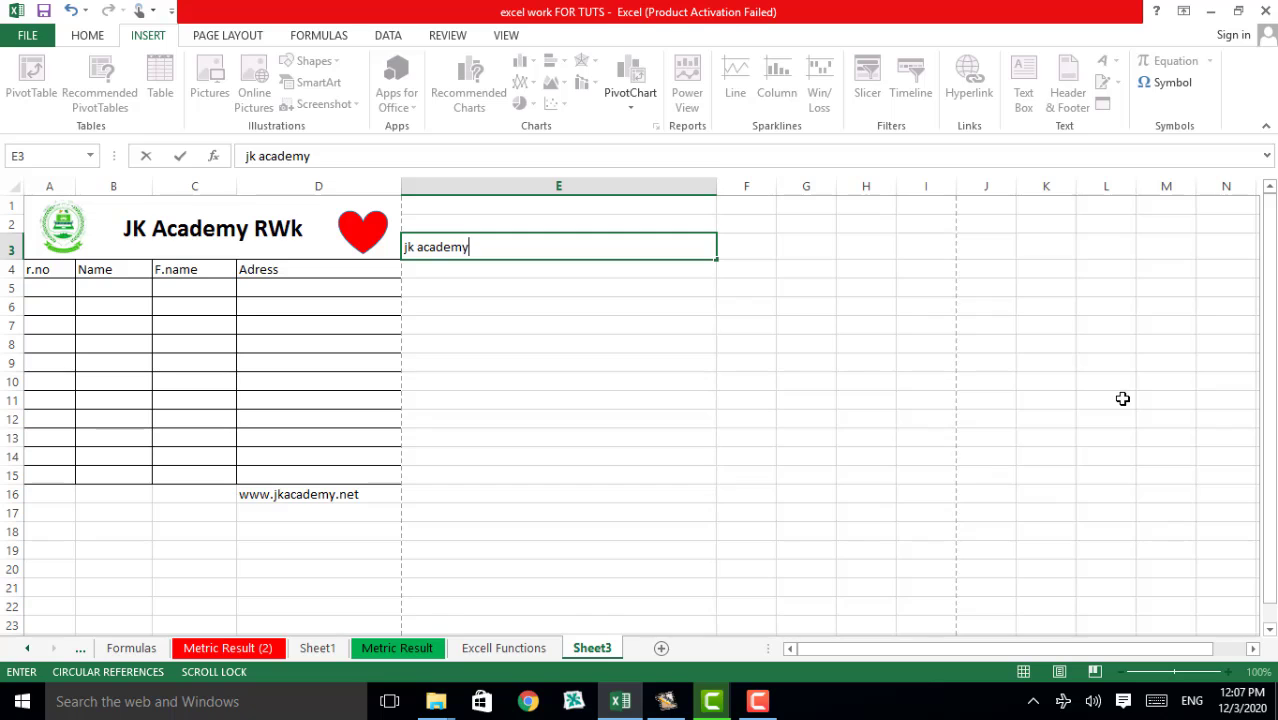
key("Return")
left_click(485, 311)
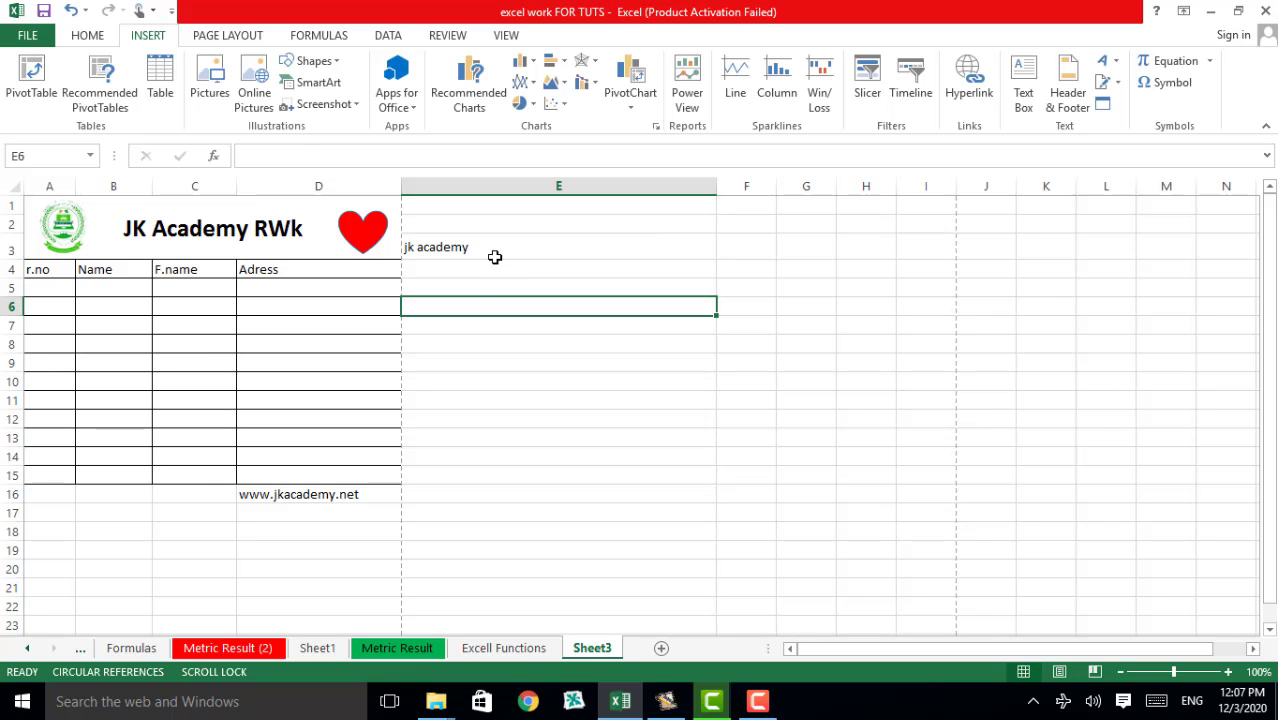
left_click(497, 258)
double_click(500, 251)
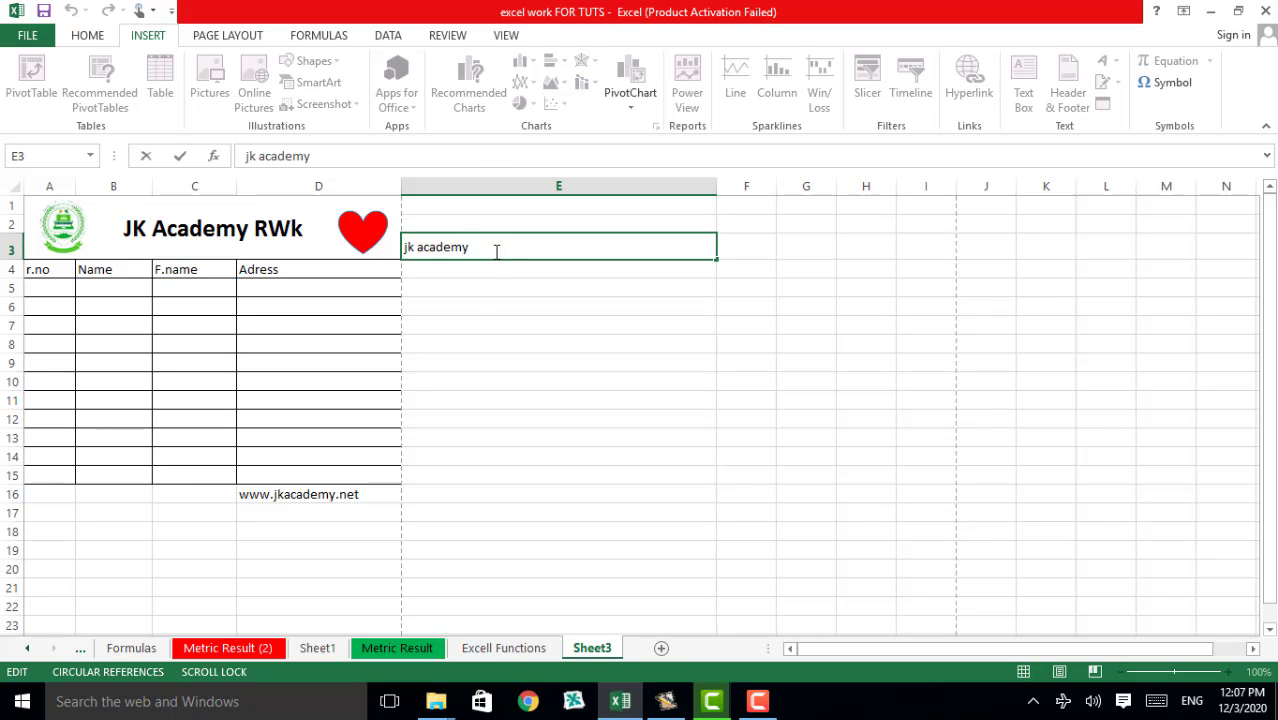
key("Return")
left_click(472, 248)
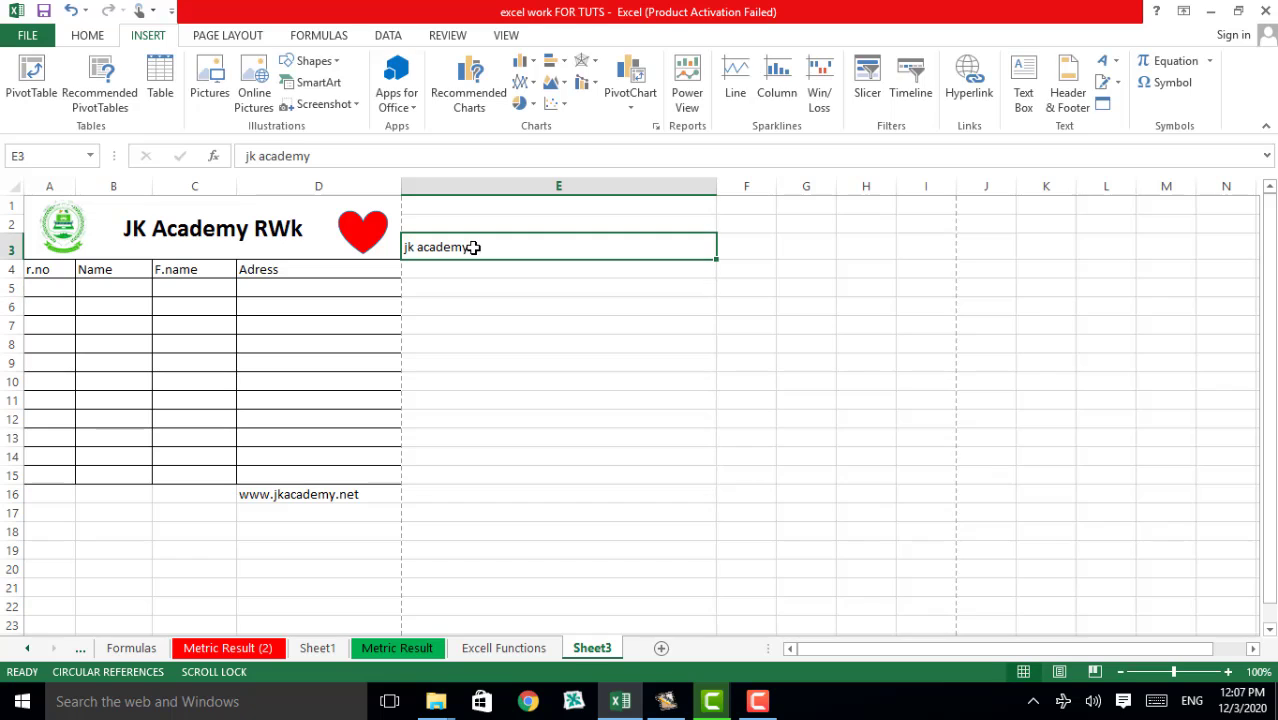
left_click(969, 85)
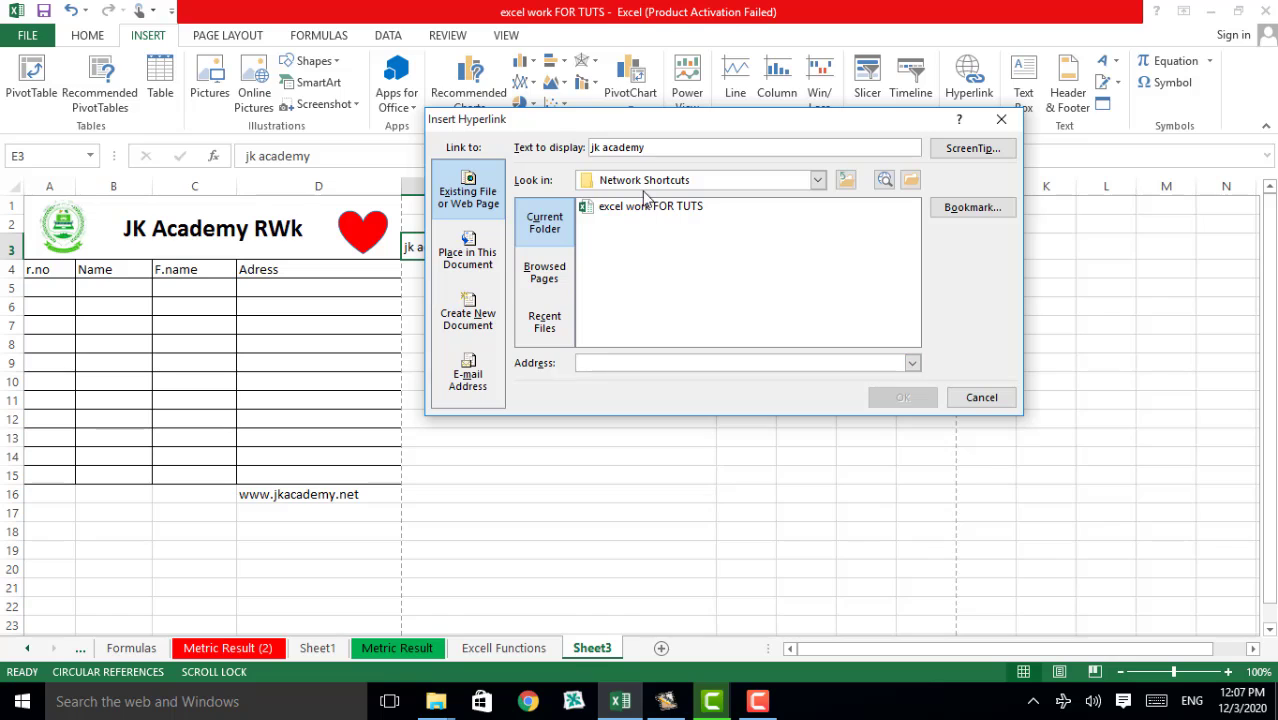
left_click_drag(655, 124, 797, 151)
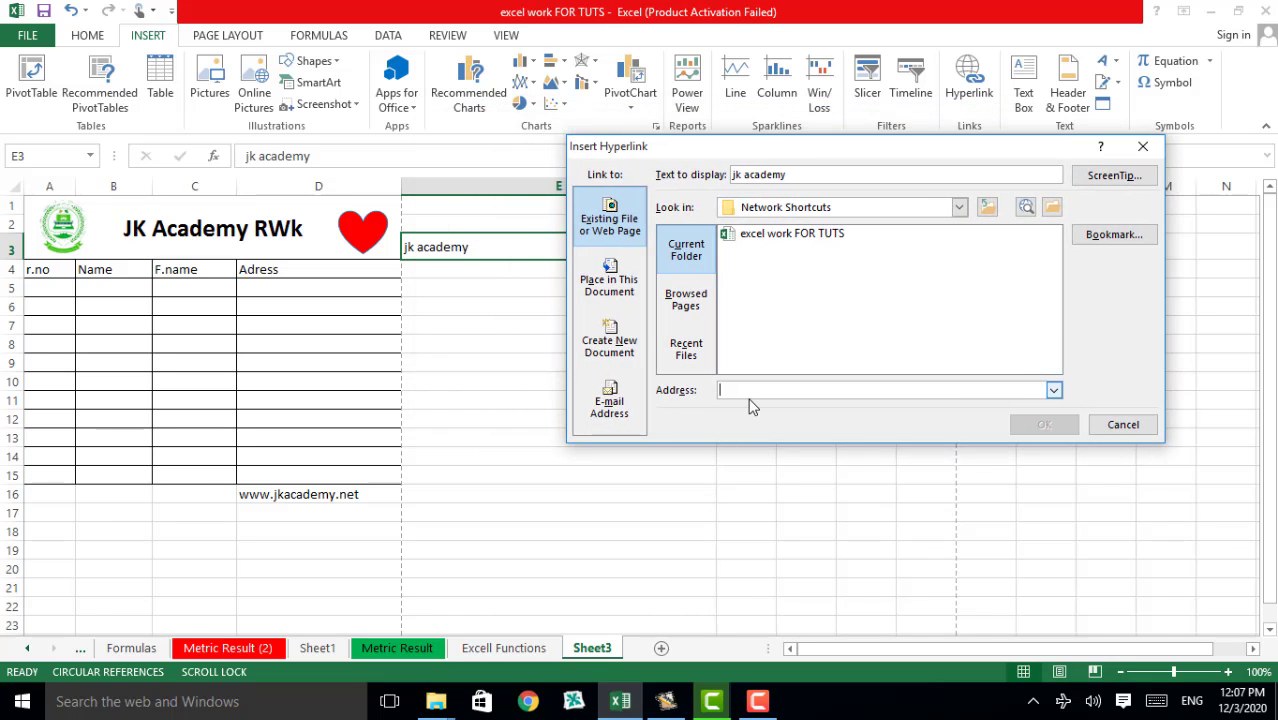
type("www")
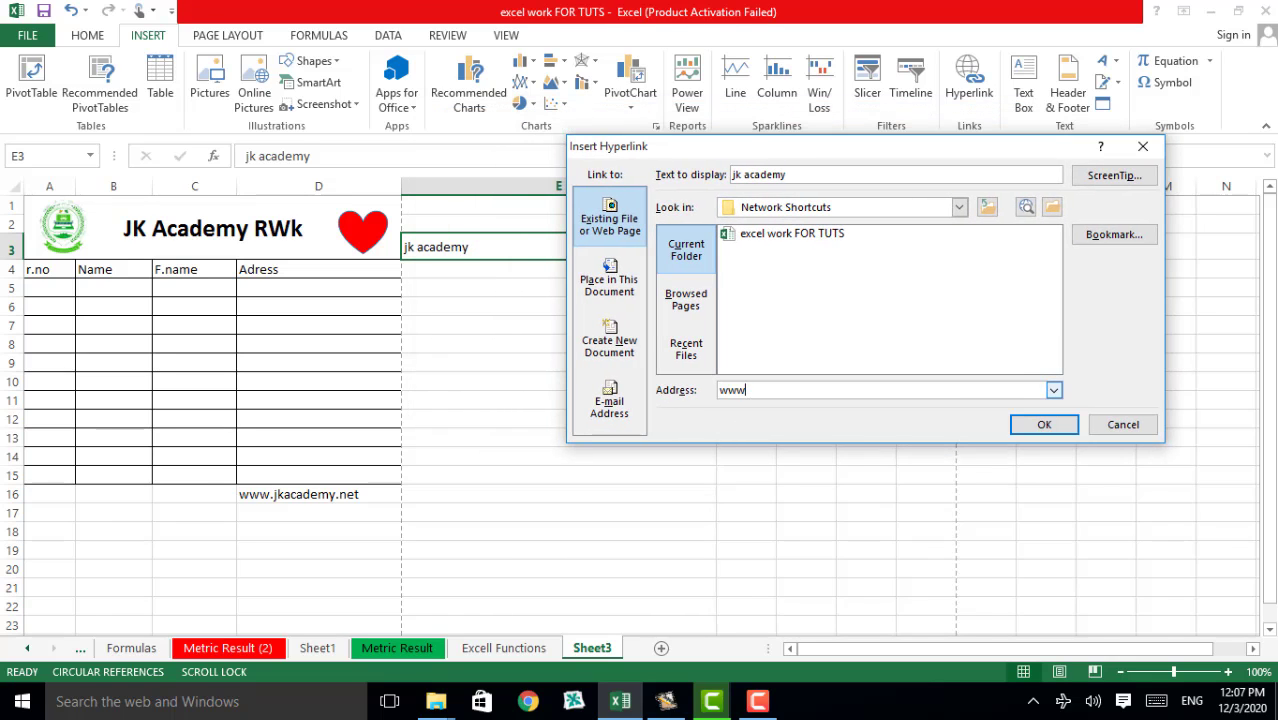
type(".abc.com")
left_click(1020, 428)
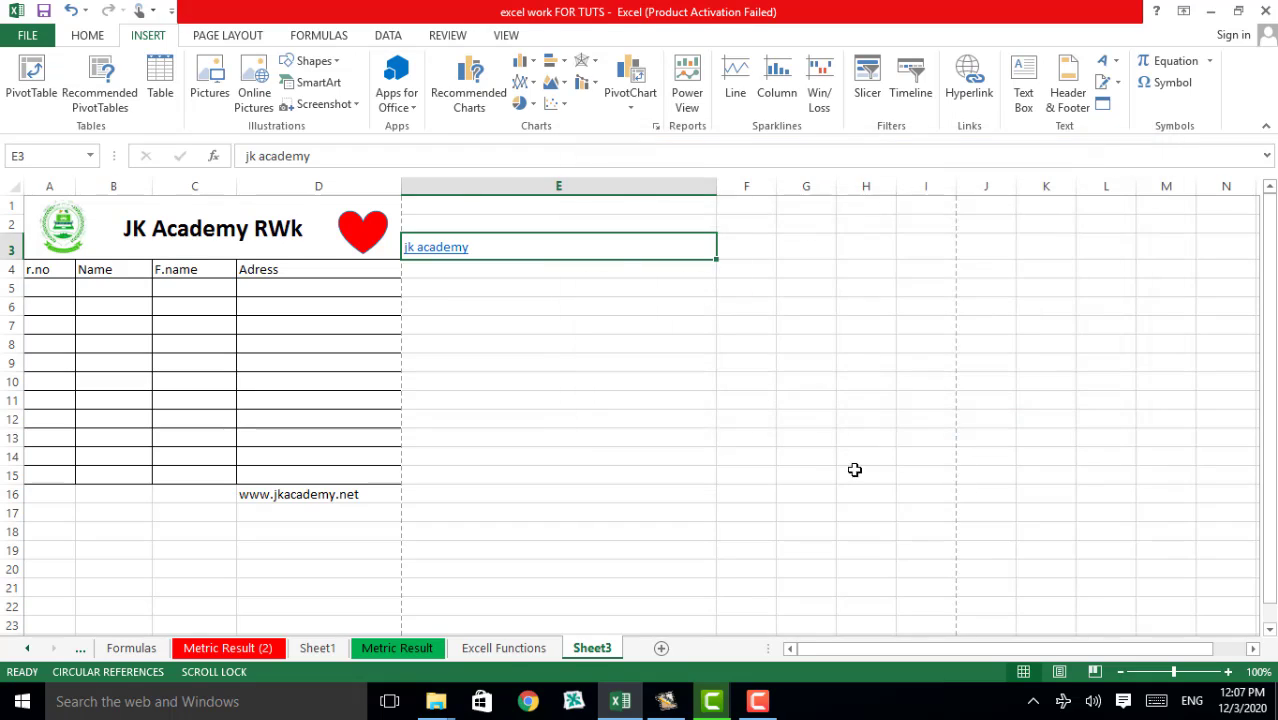
- Check the link address on the "jk academy" text in cell E3 and follow the hyperlink to test it
left_click(855, 470)
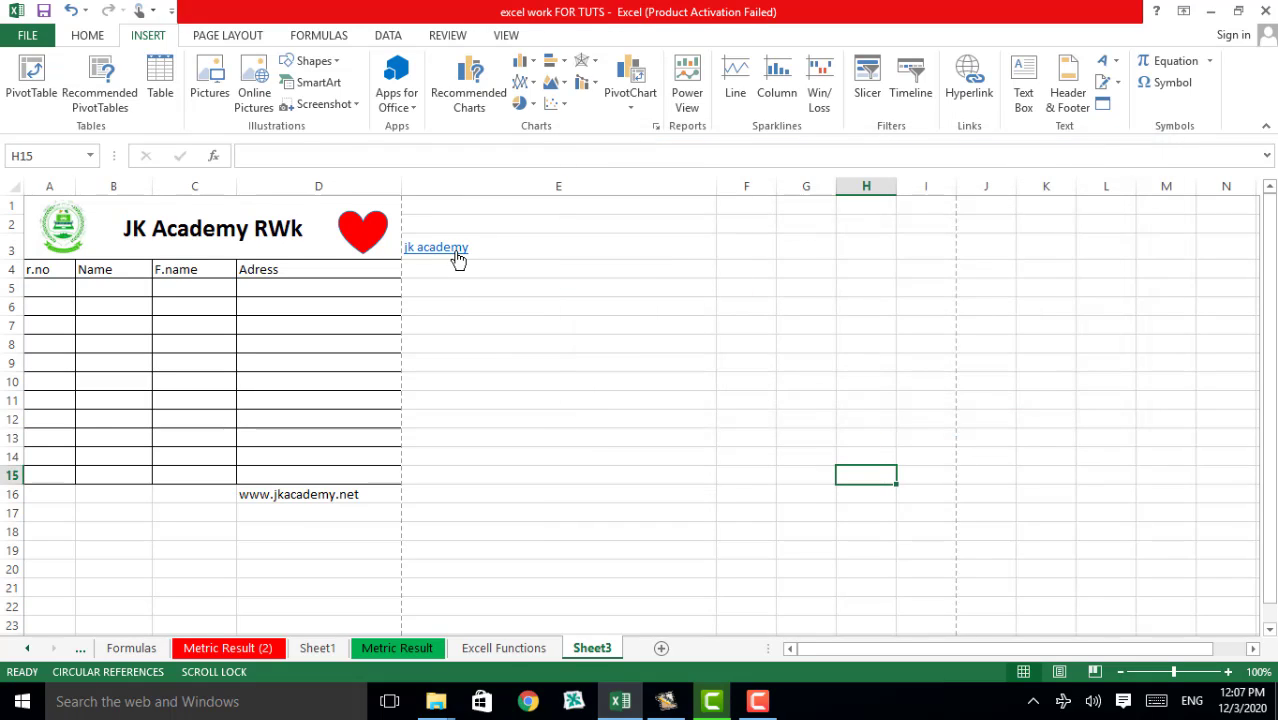
mouse_move(457, 258)
left_click(457, 260)
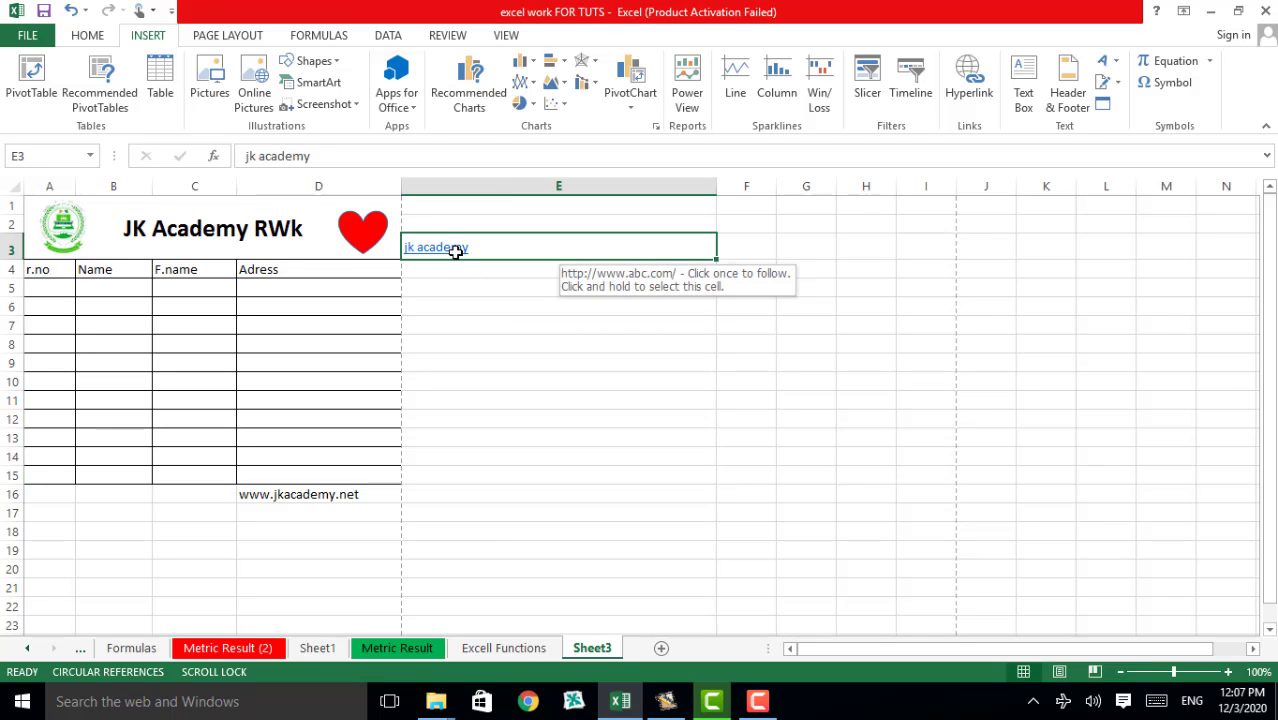
left_click(457, 258)
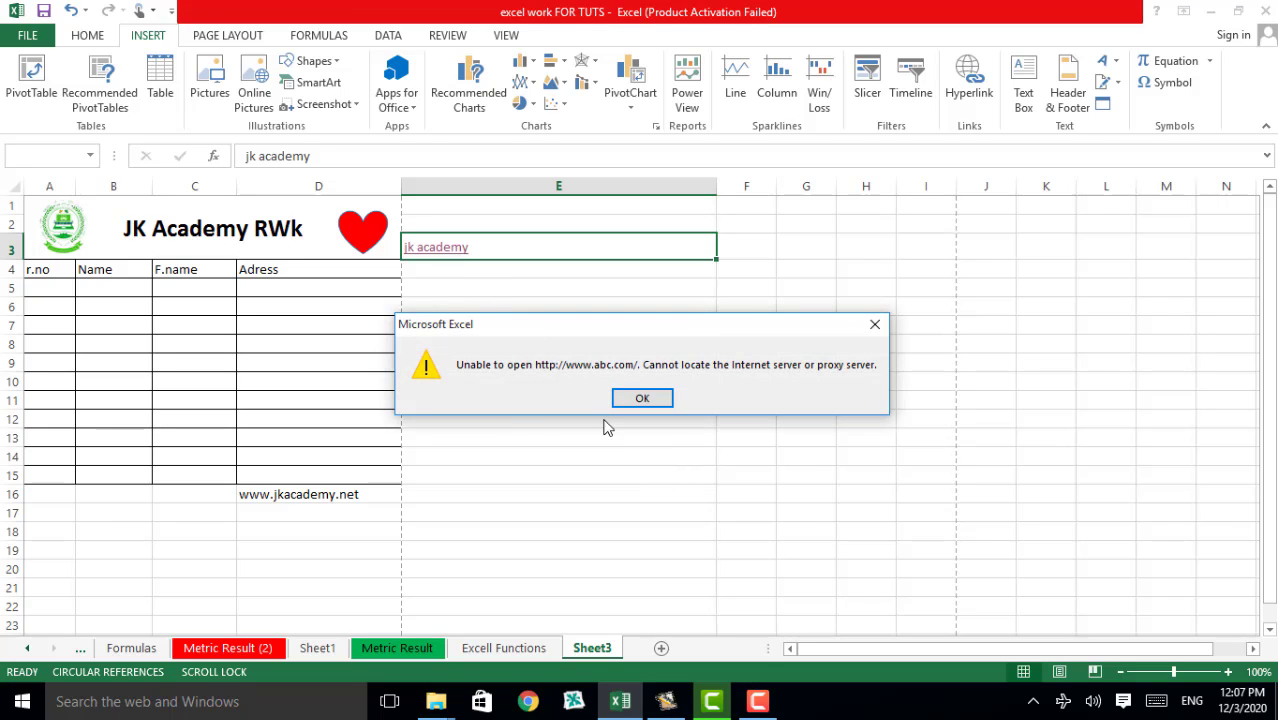
- Dismiss the link alert, switch to Chrome to check for the linked page, and return to the Excel sheet
left_click(643, 398)
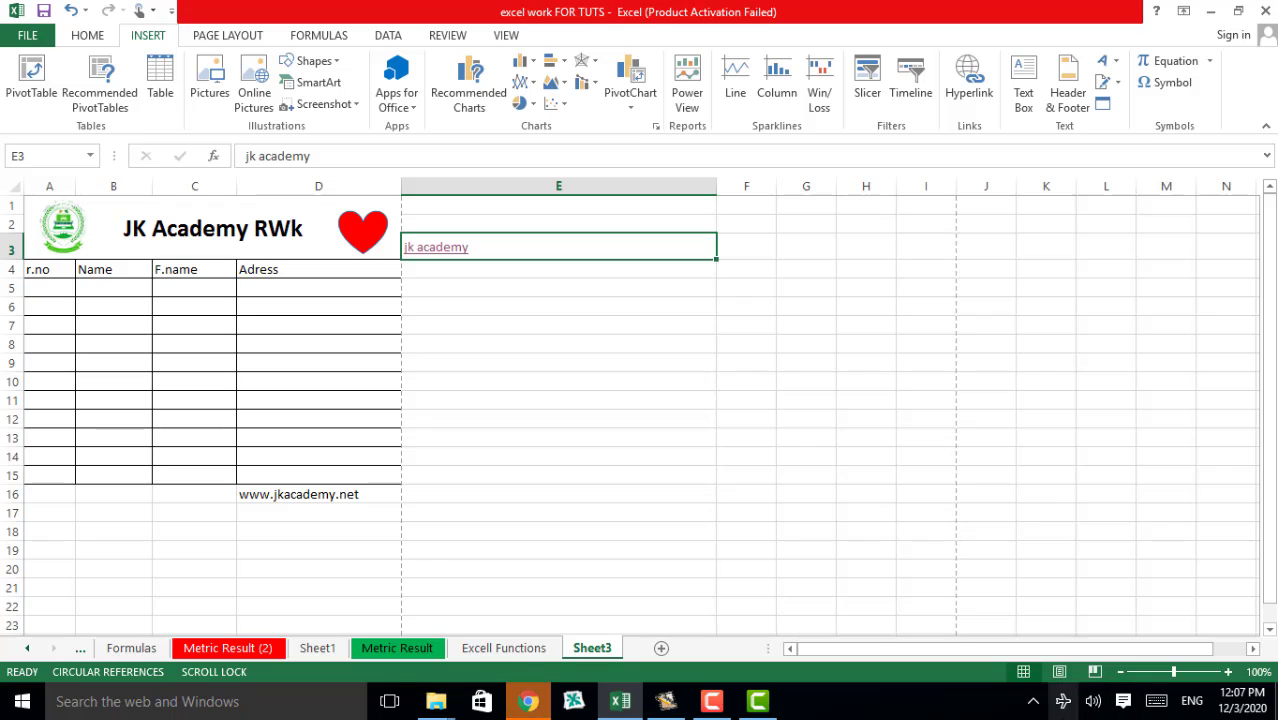
left_click(529, 703)
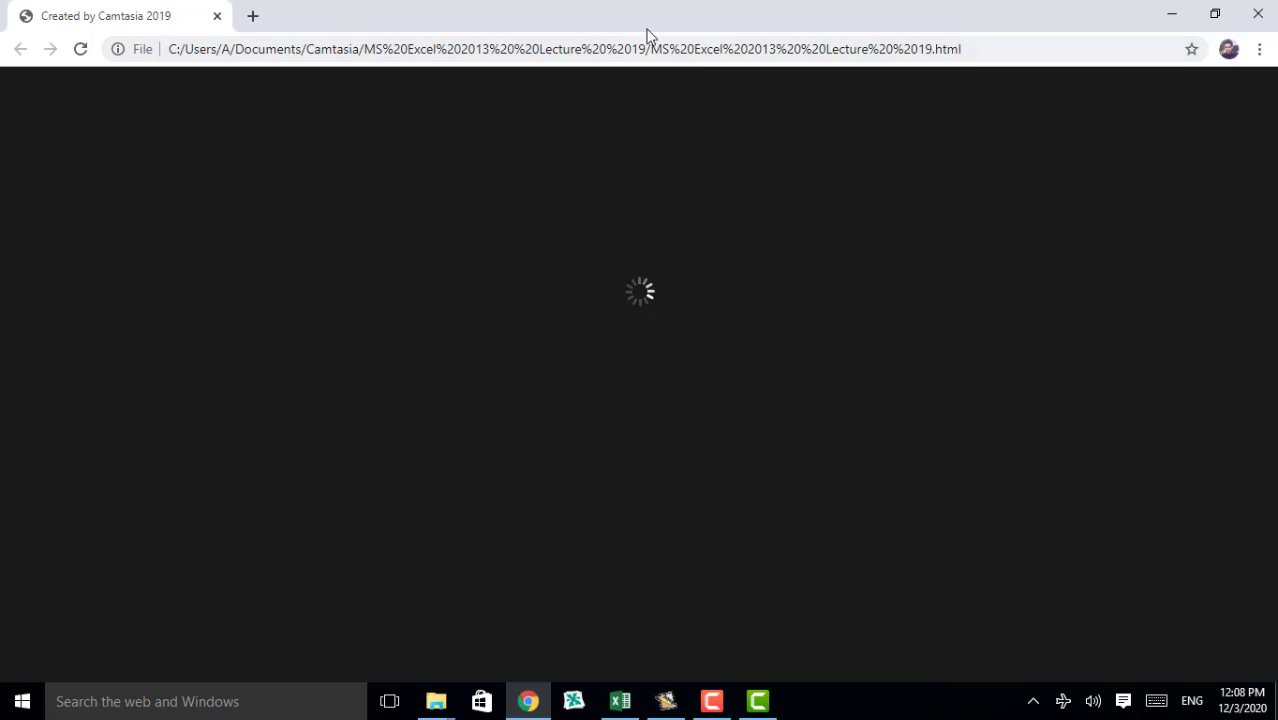
left_click(1171, 14)
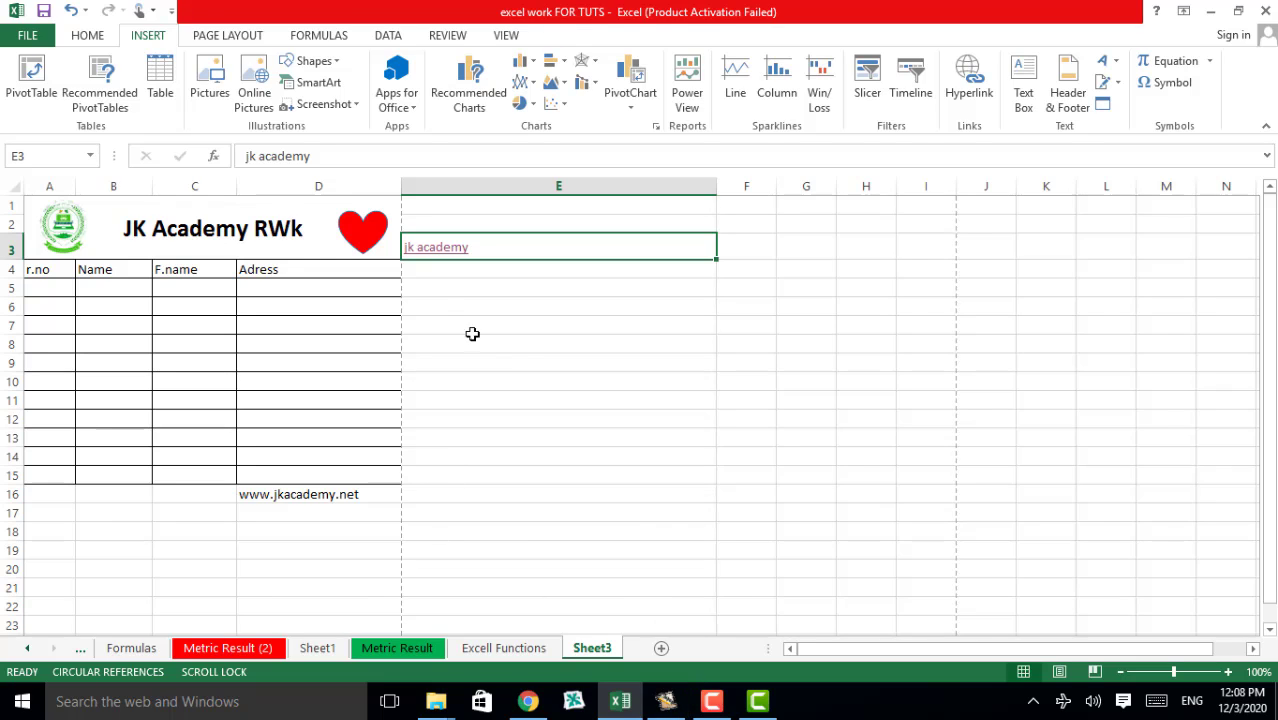
left_click(210, 233)
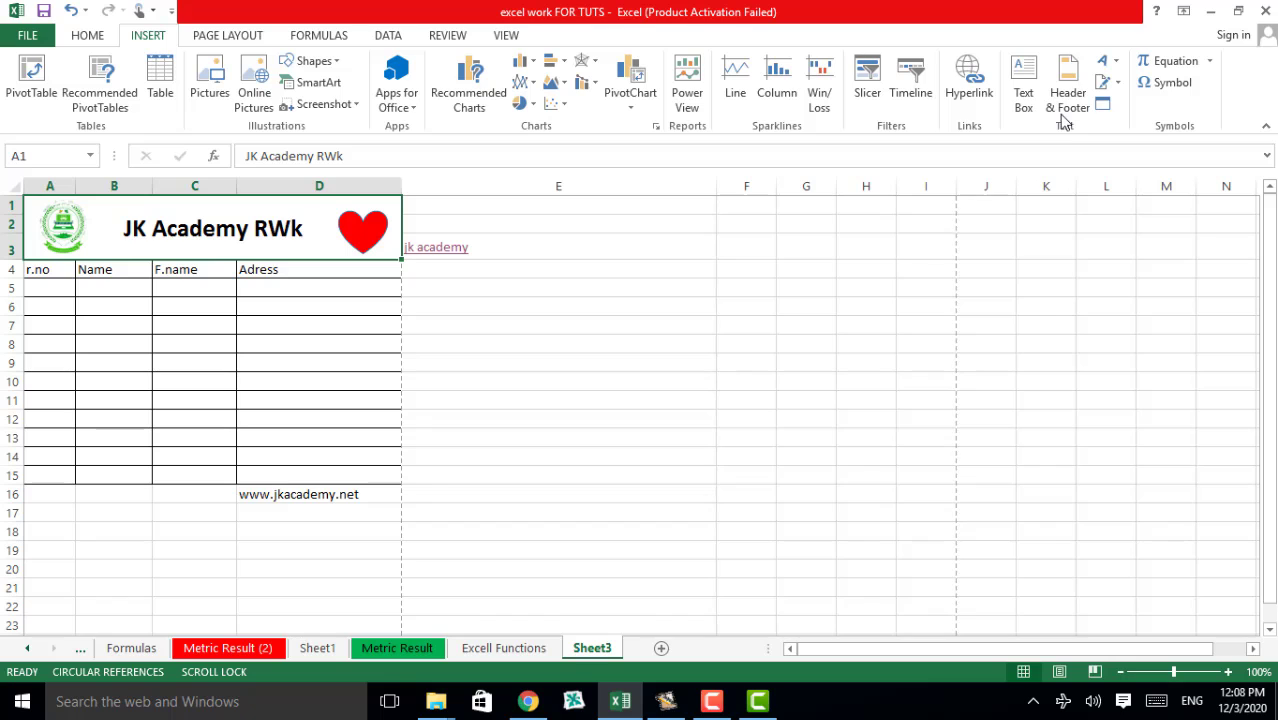
left_click(968, 80)
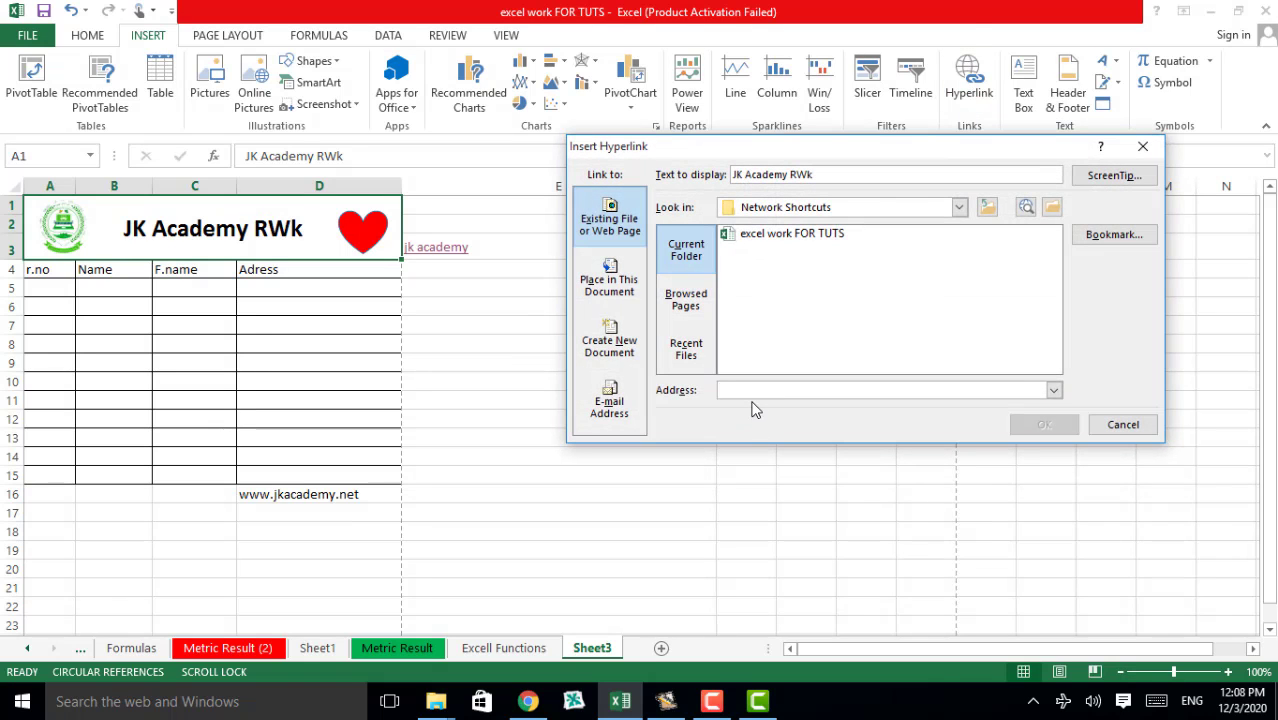
left_click(1142, 146)
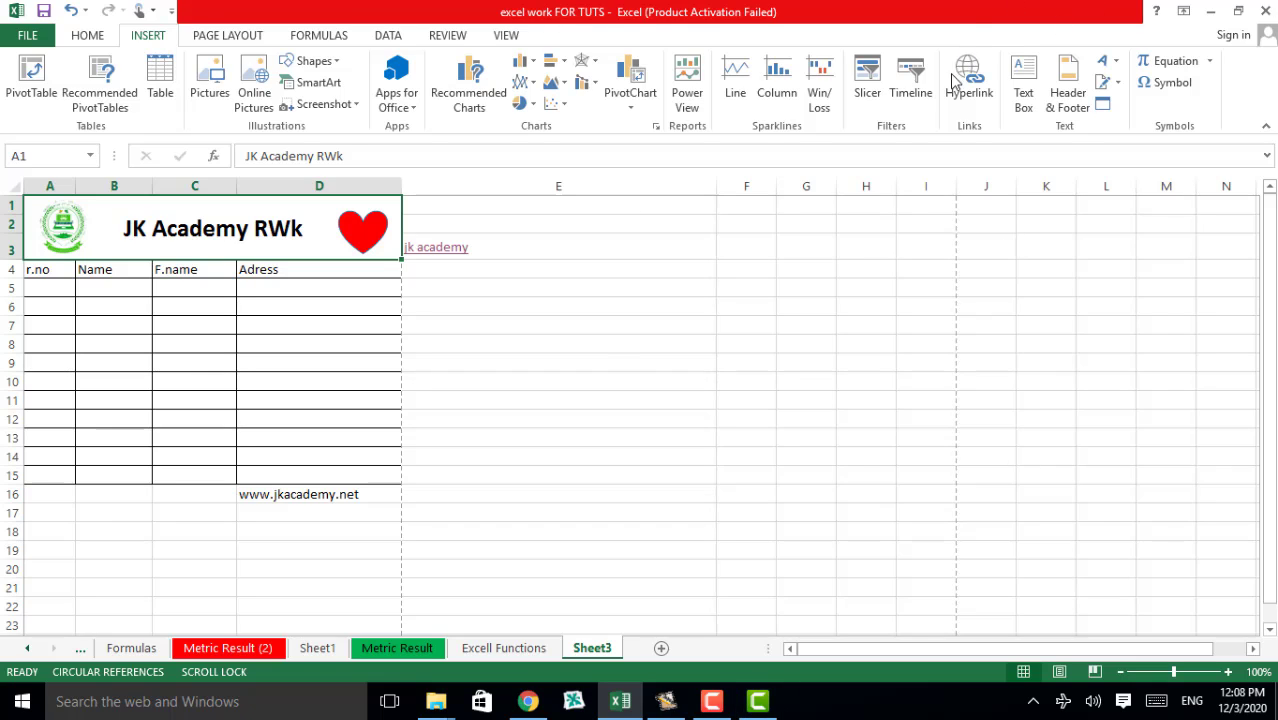
- Insert a text box in column E spanning about rows 5 to 12 and enter the text "Dou You Know" in it
left_click(1027, 94)
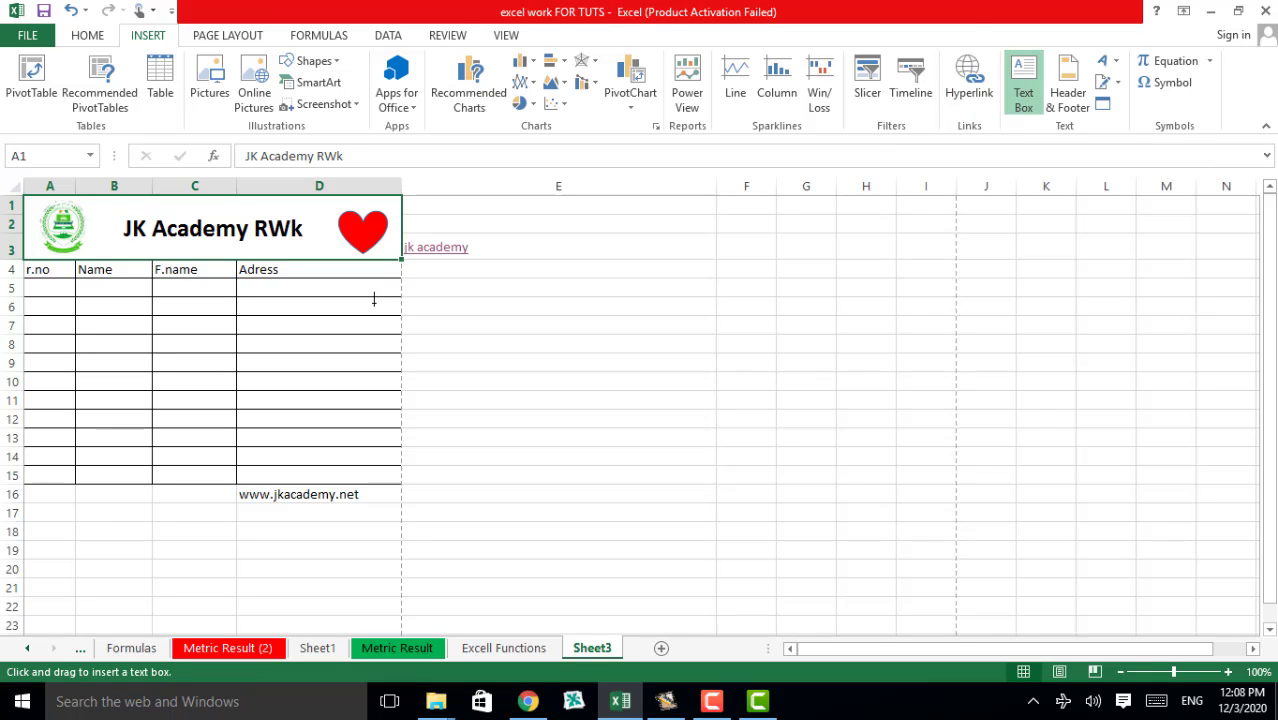
left_click_drag(466, 289, 651, 431)
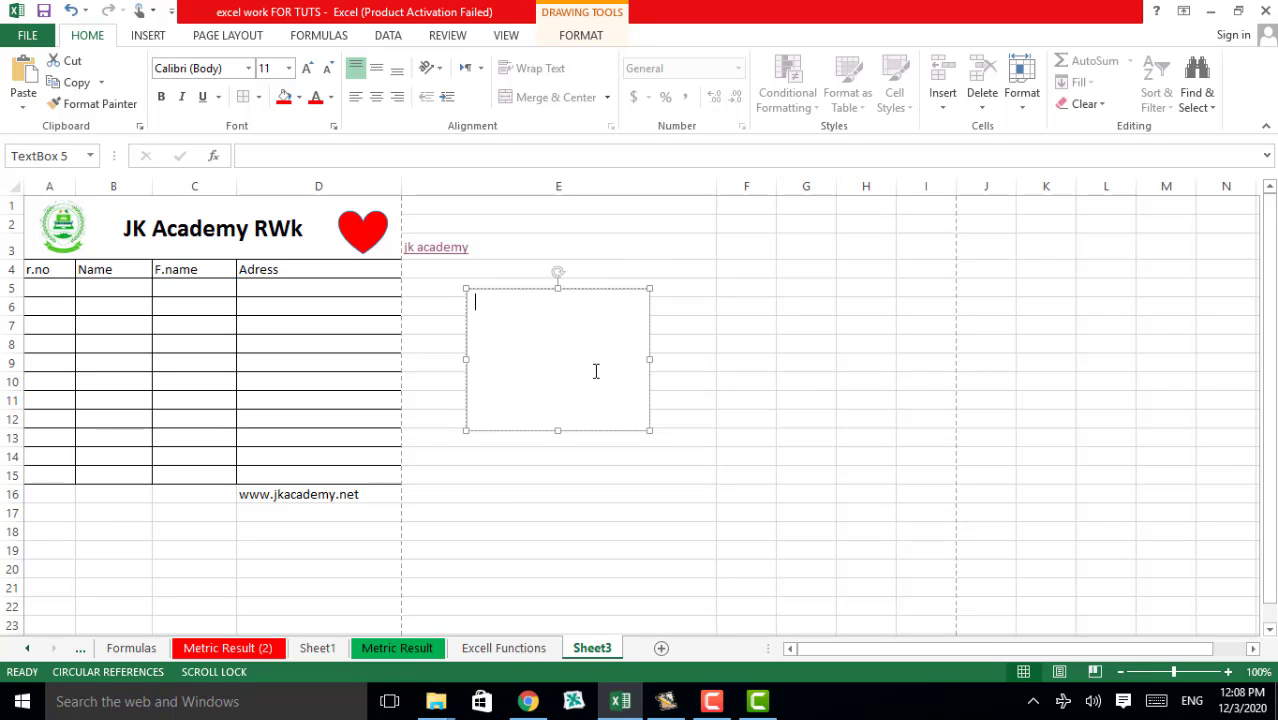
type("Dou You Know")
- Fill the text box with white and colour its "Dou You Know" text blue
left_click_drag(560, 303, 477, 302)
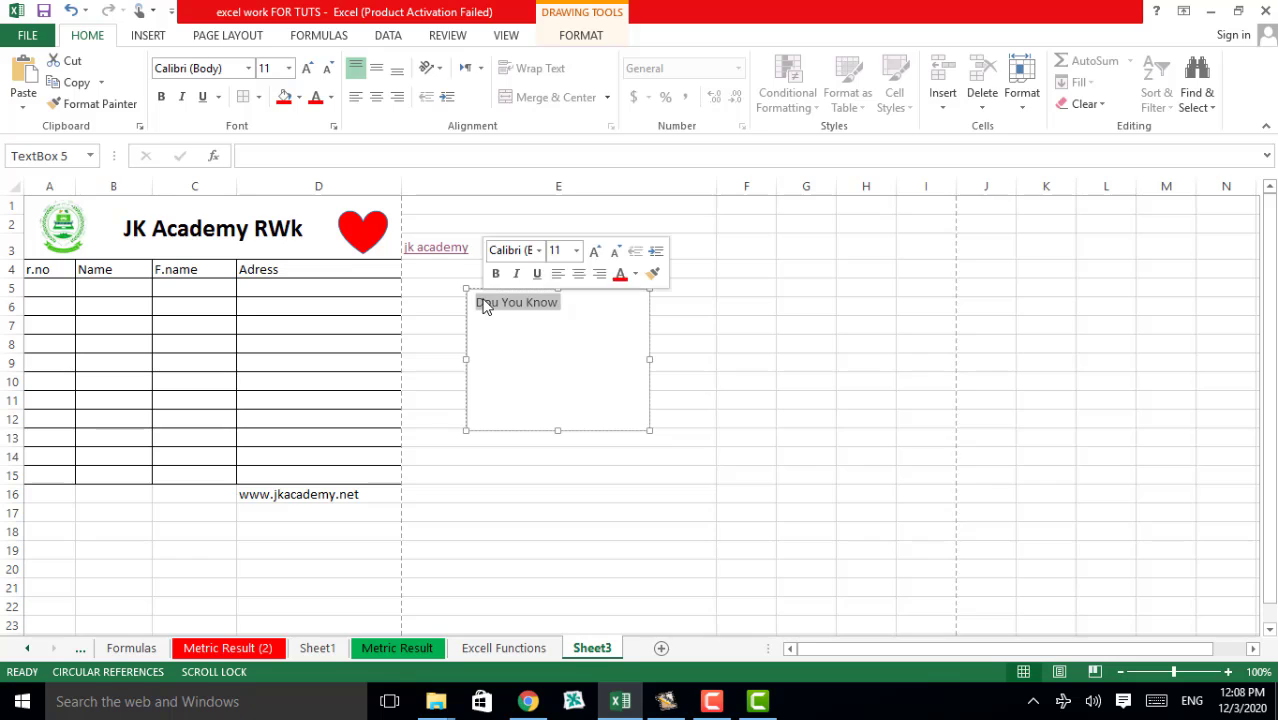
left_click(284, 97)
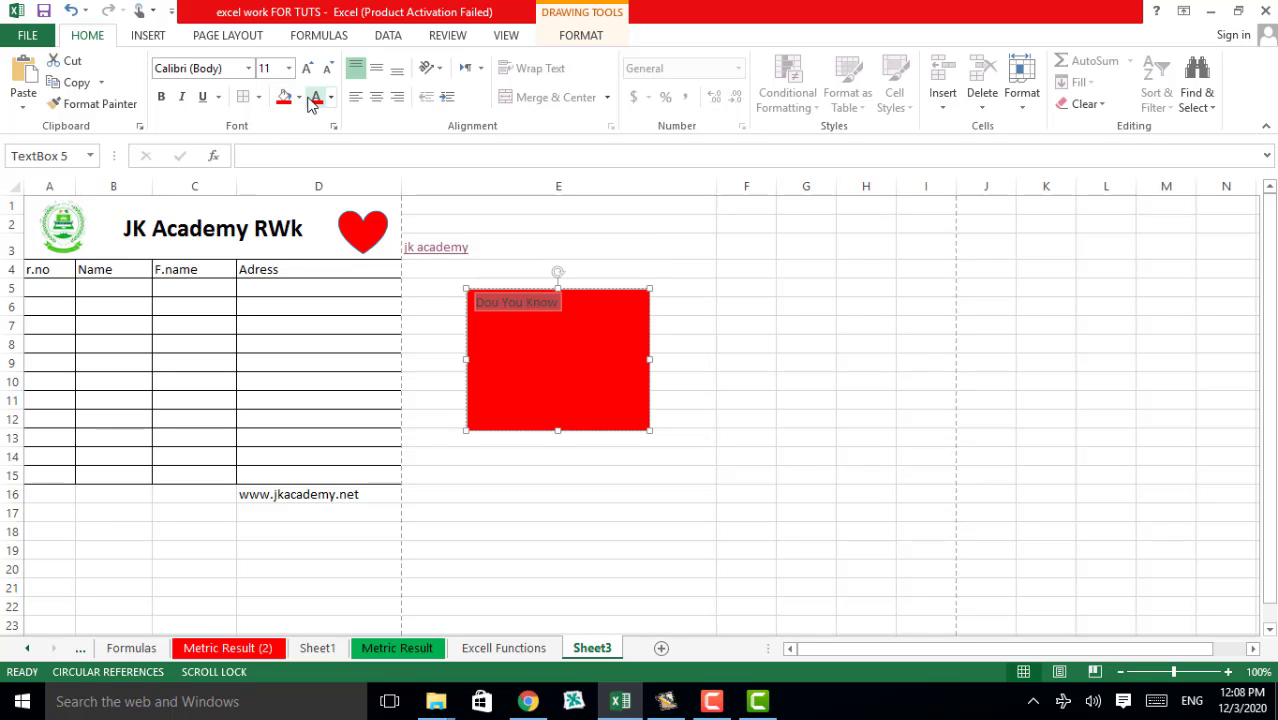
left_click(298, 97)
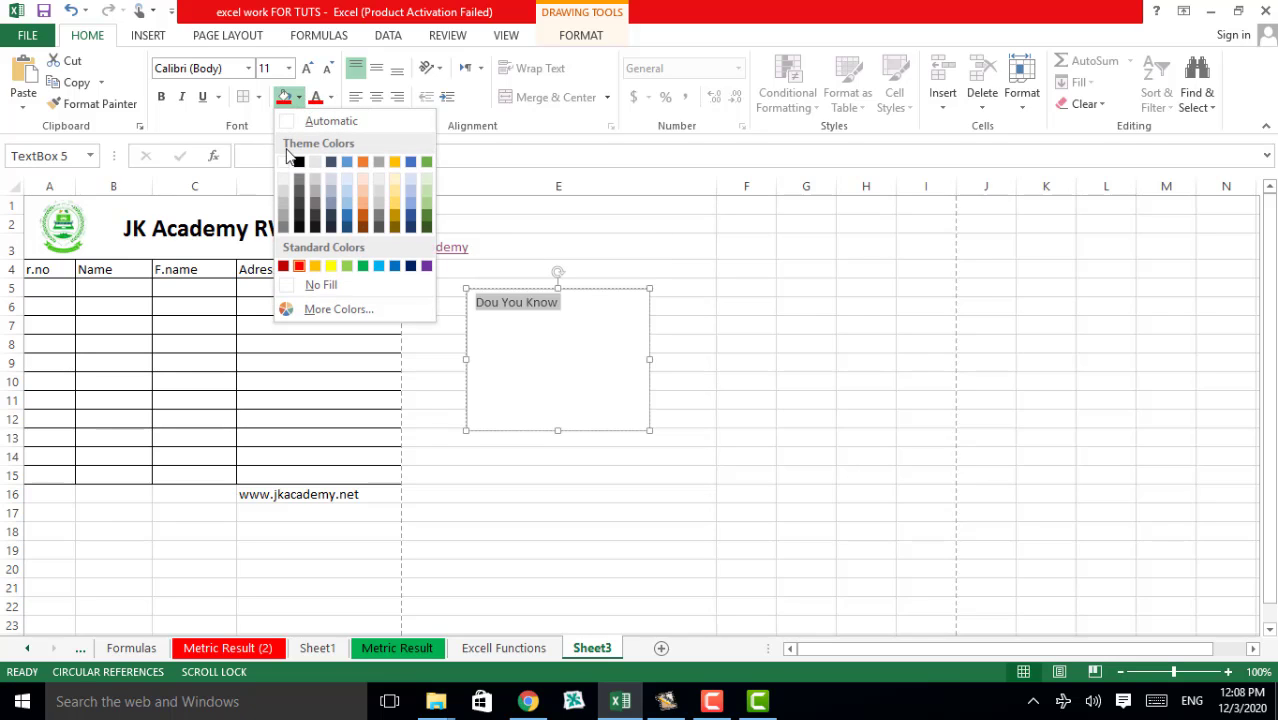
left_click(283, 163)
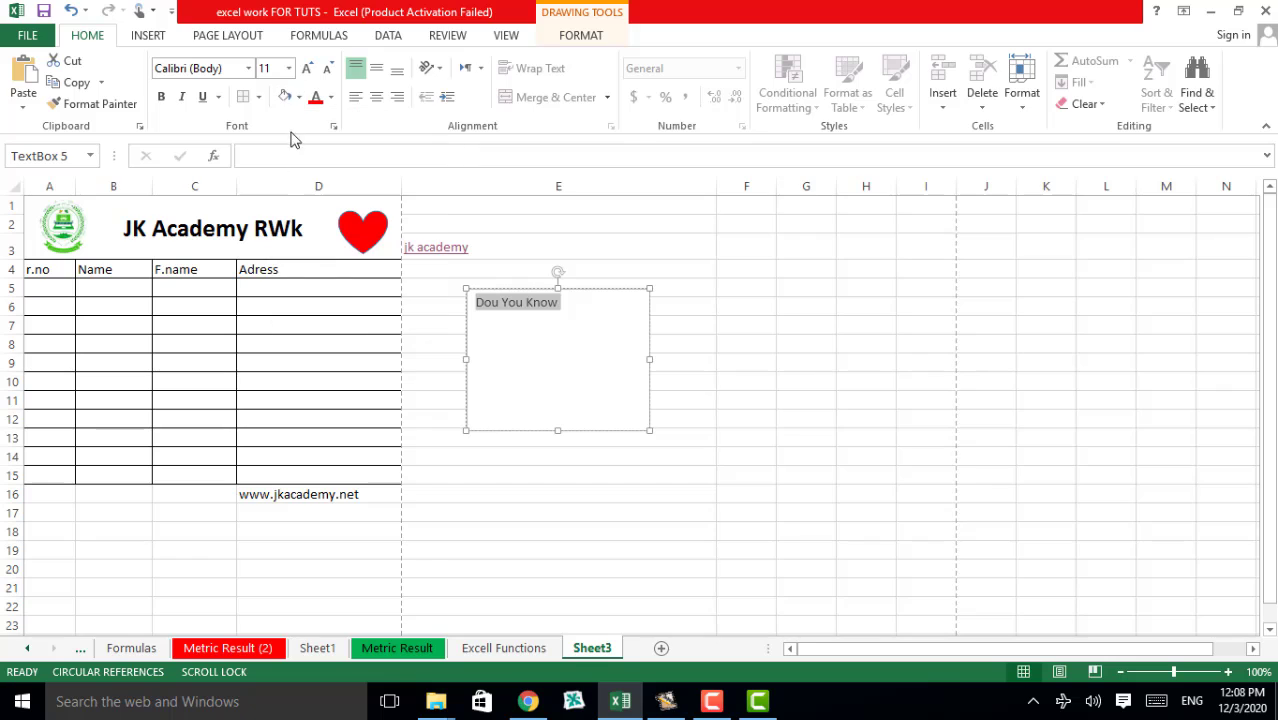
left_click(331, 97)
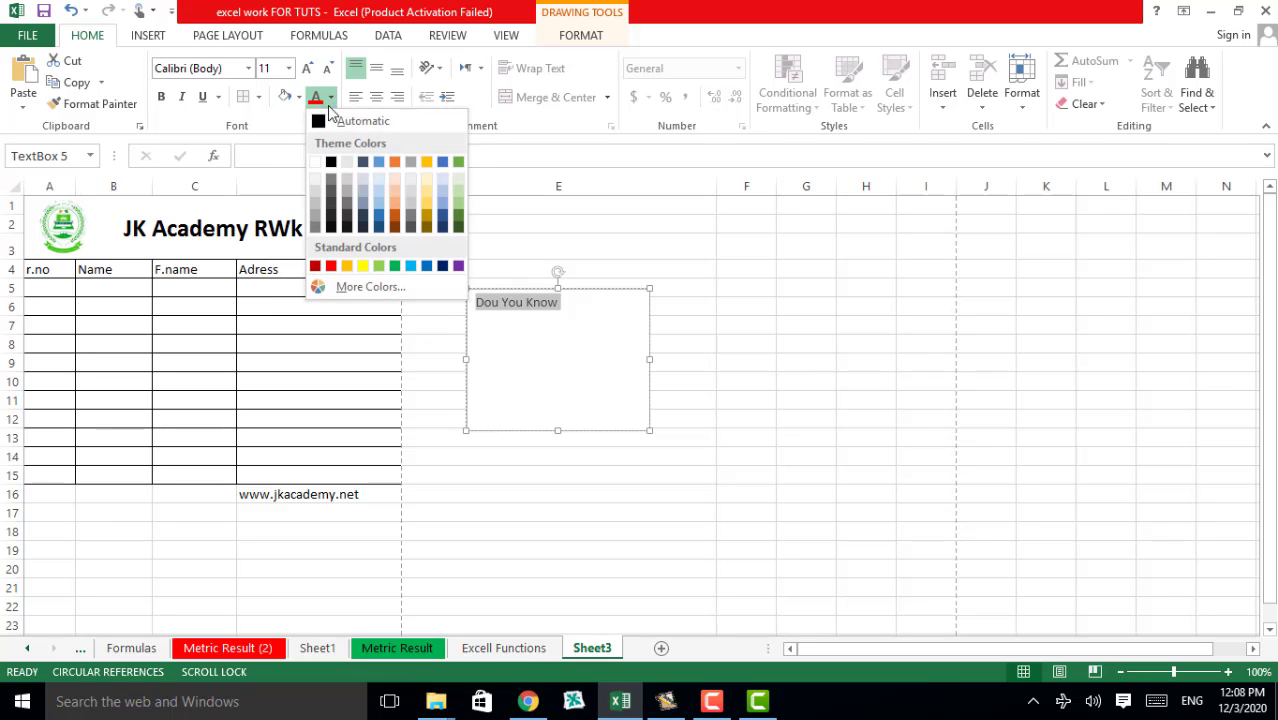
left_click(377, 163)
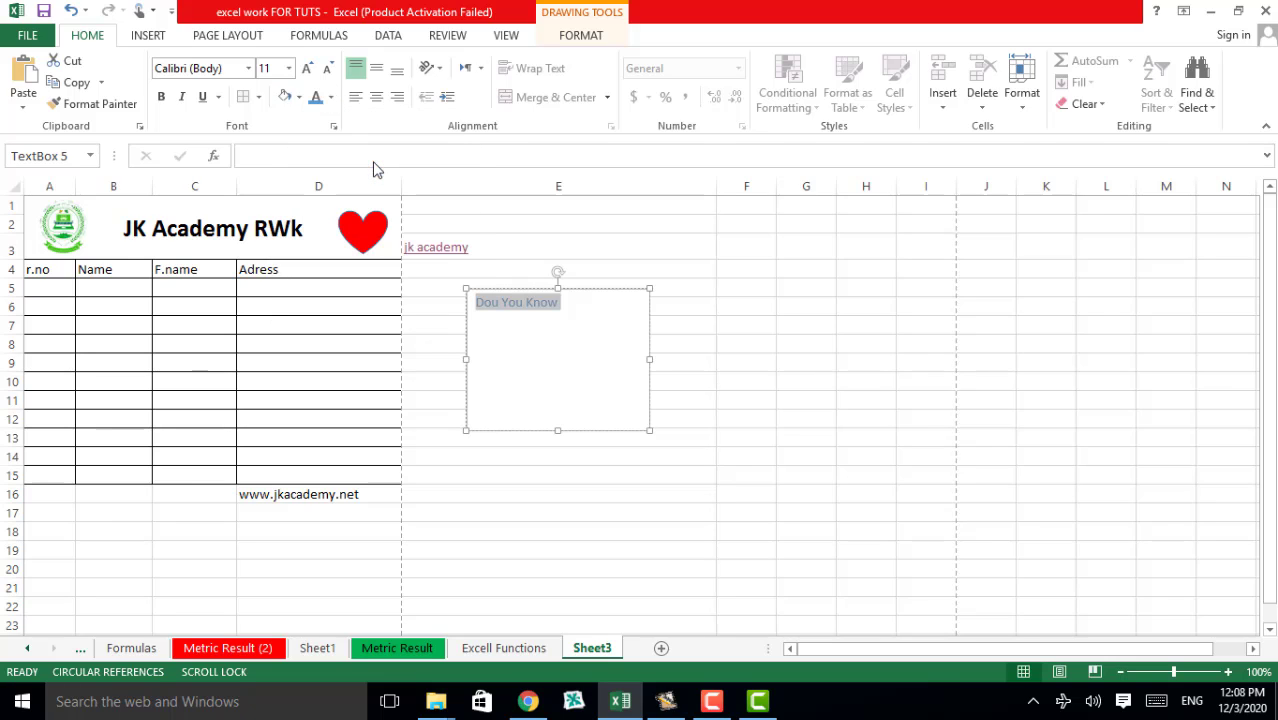
- Make the "Dou You Know" text bold at font size 12 and centre it horizontally in the text box
left_click(161, 97)
left_click(288, 68)
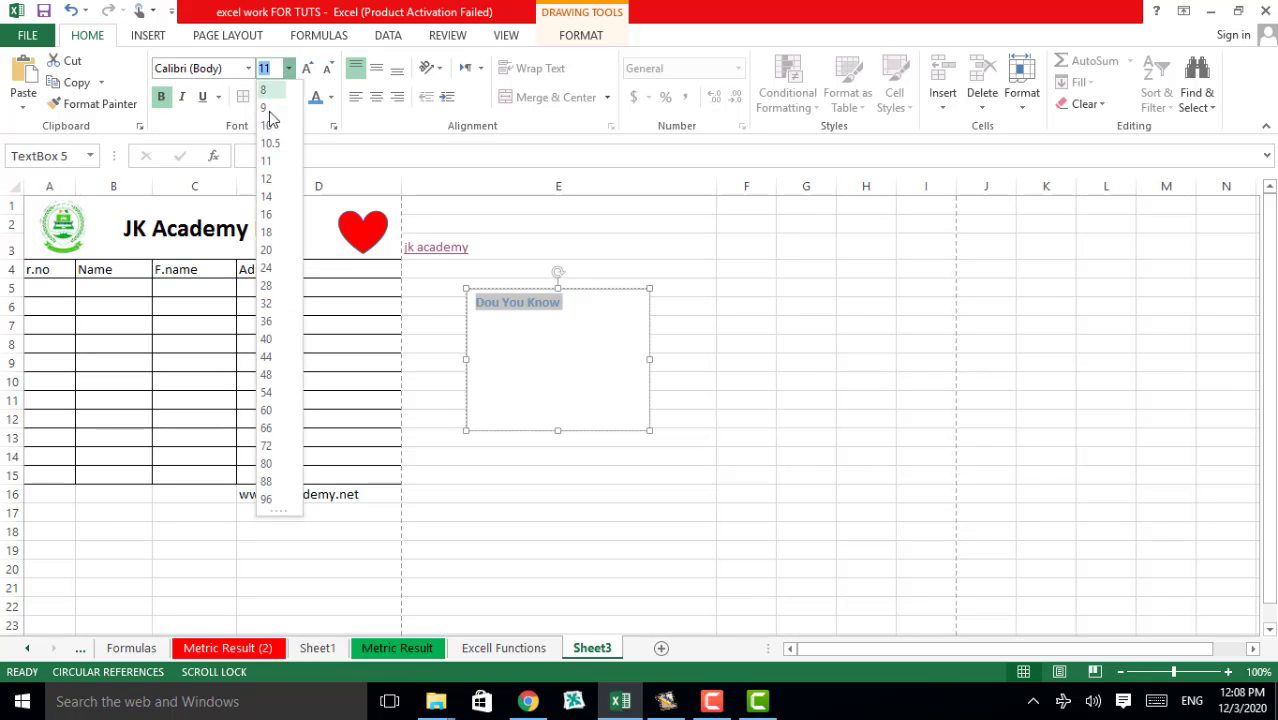
left_click(268, 178)
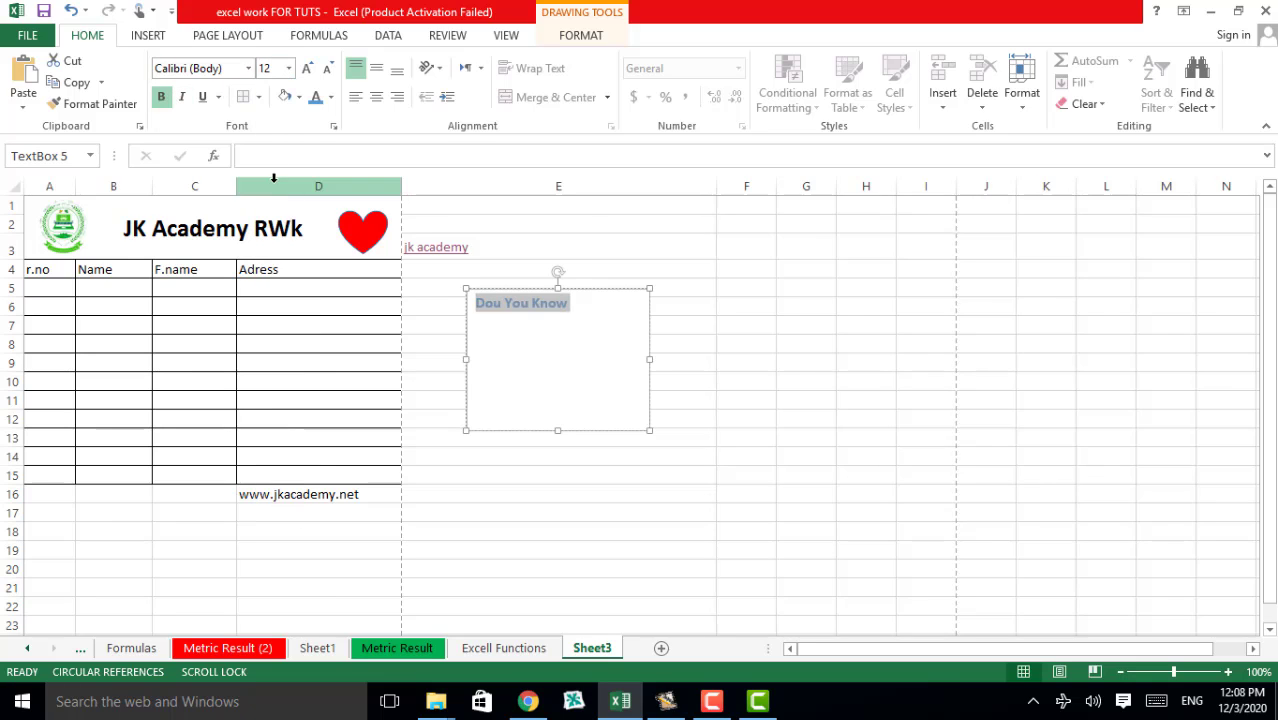
left_click(377, 97)
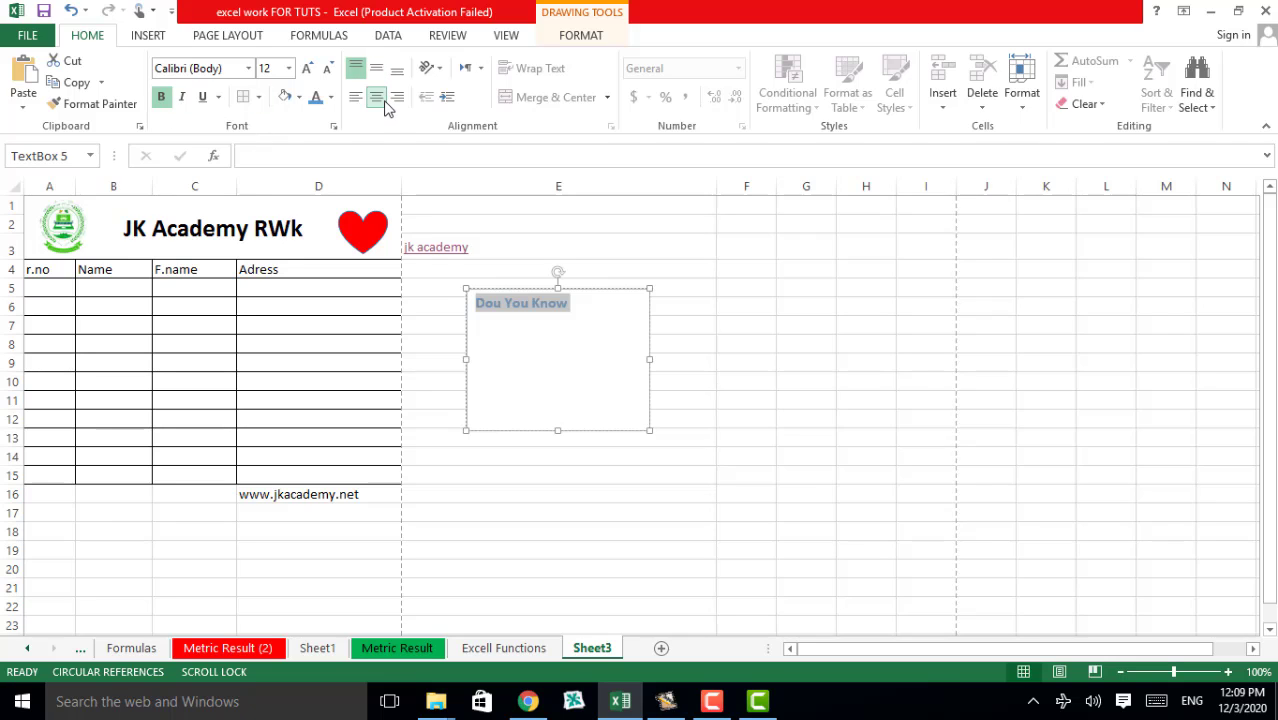
left_click(793, 300)
left_click(528, 300)
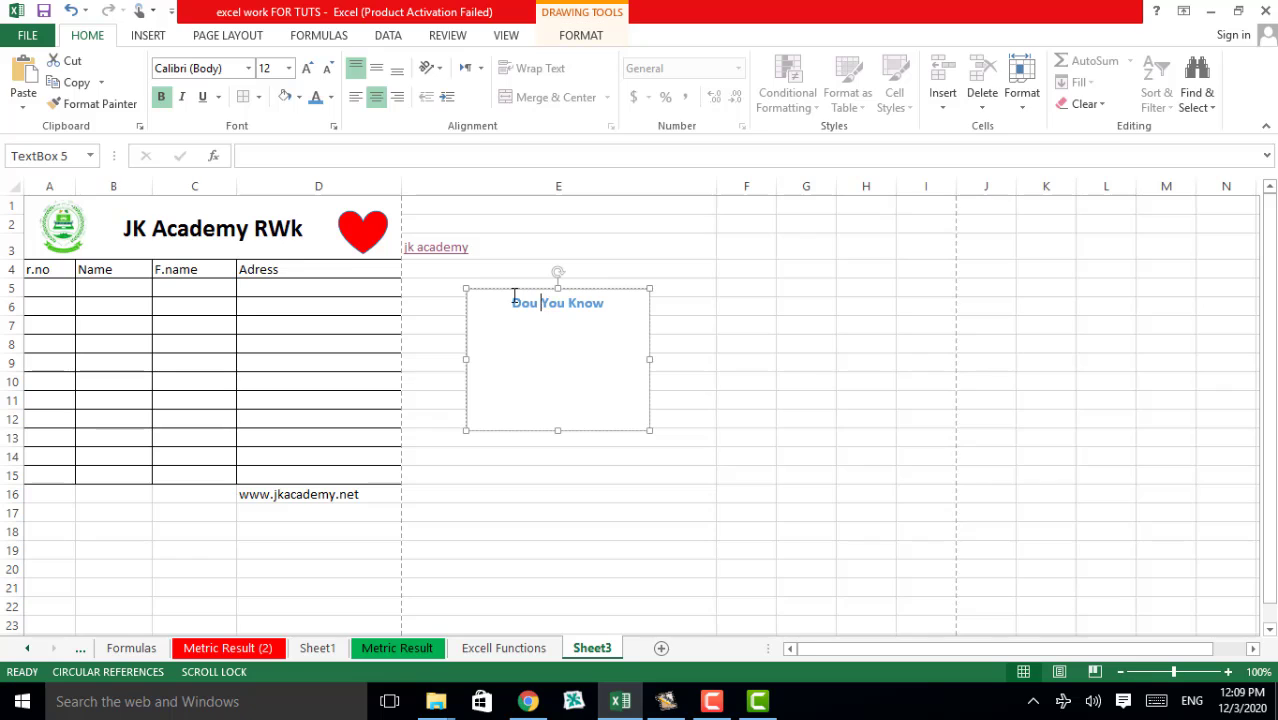
- Move the text box over the Adress column from about row 6 and narrow it to fit within column D
left_click_drag(472, 292, 286, 304)
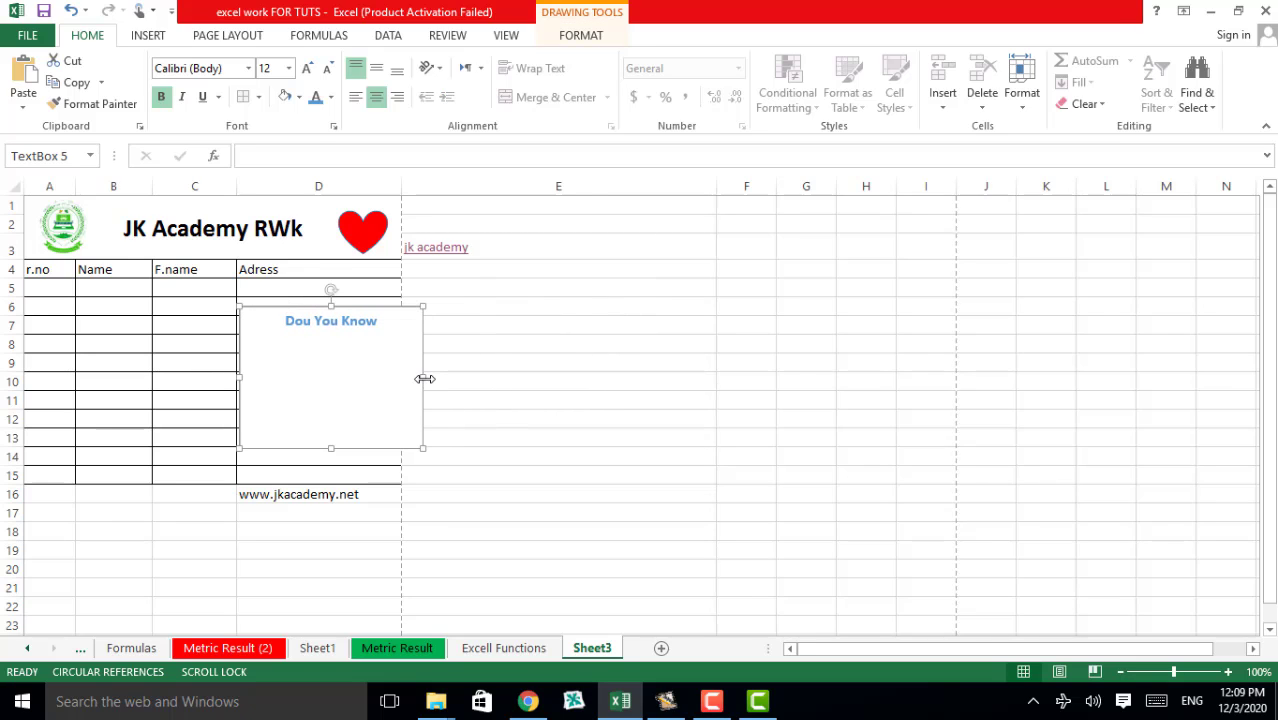
left_click_drag(424, 378, 393, 392)
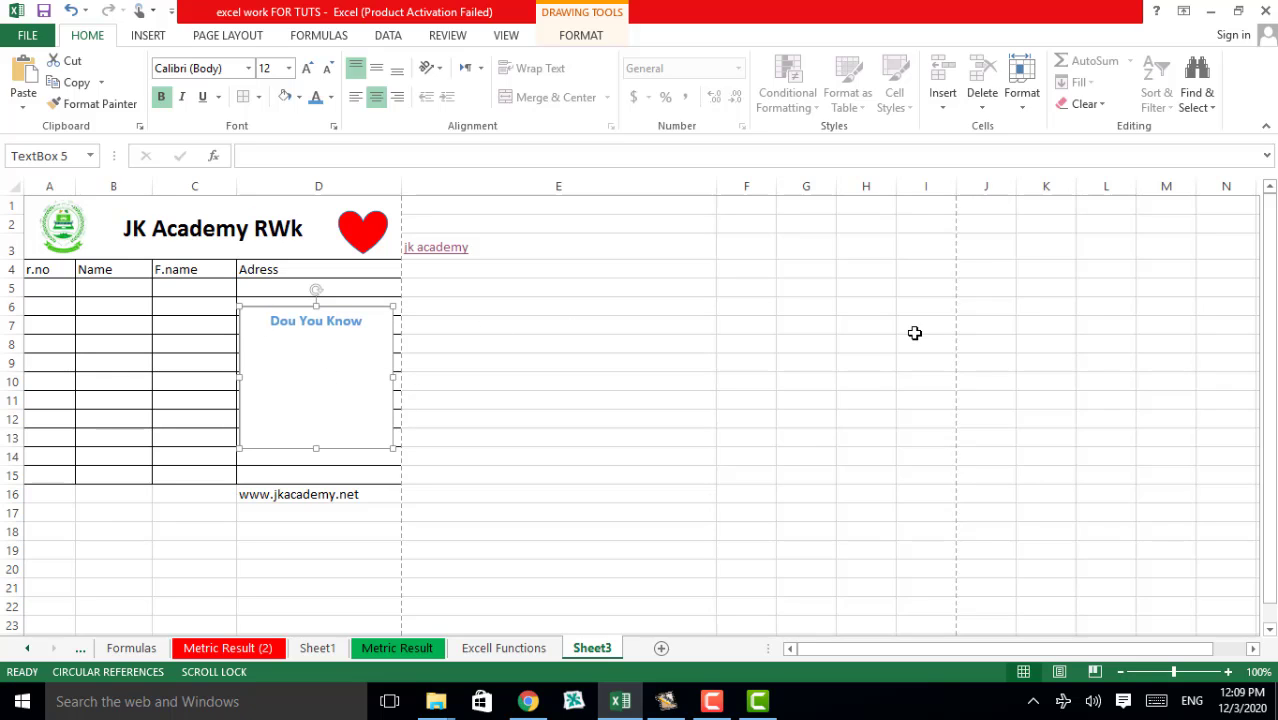
left_click(852, 322)
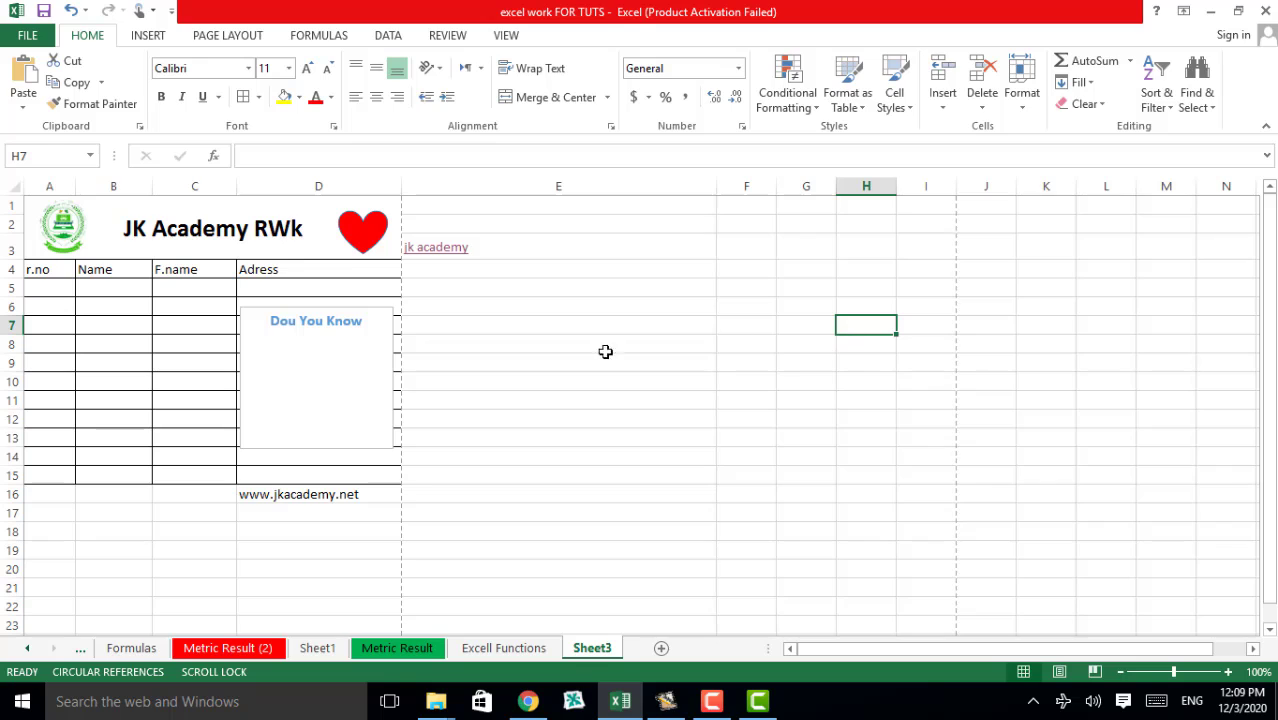
- Reduce the text box's height and move it just below the table, spanning columns B to D from row 16
left_click(270, 320)
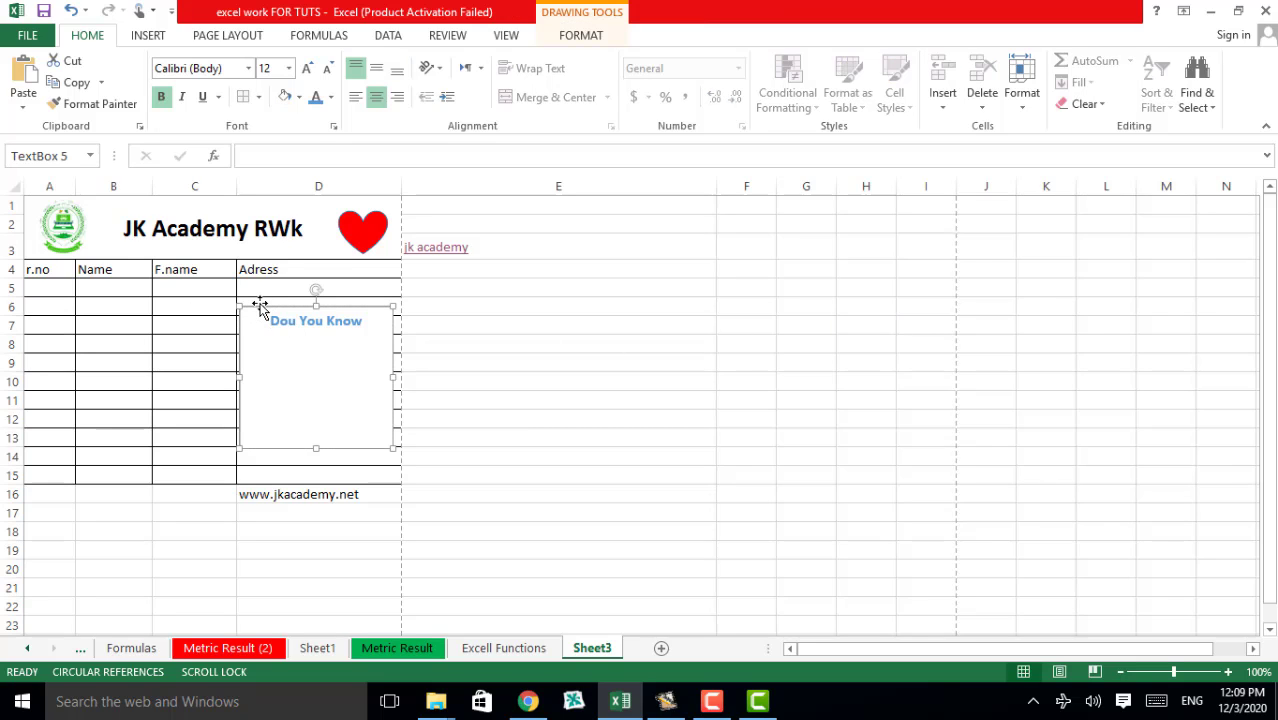
left_click_drag(316, 449, 318, 406)
left_click_drag(266, 308, 137, 494)
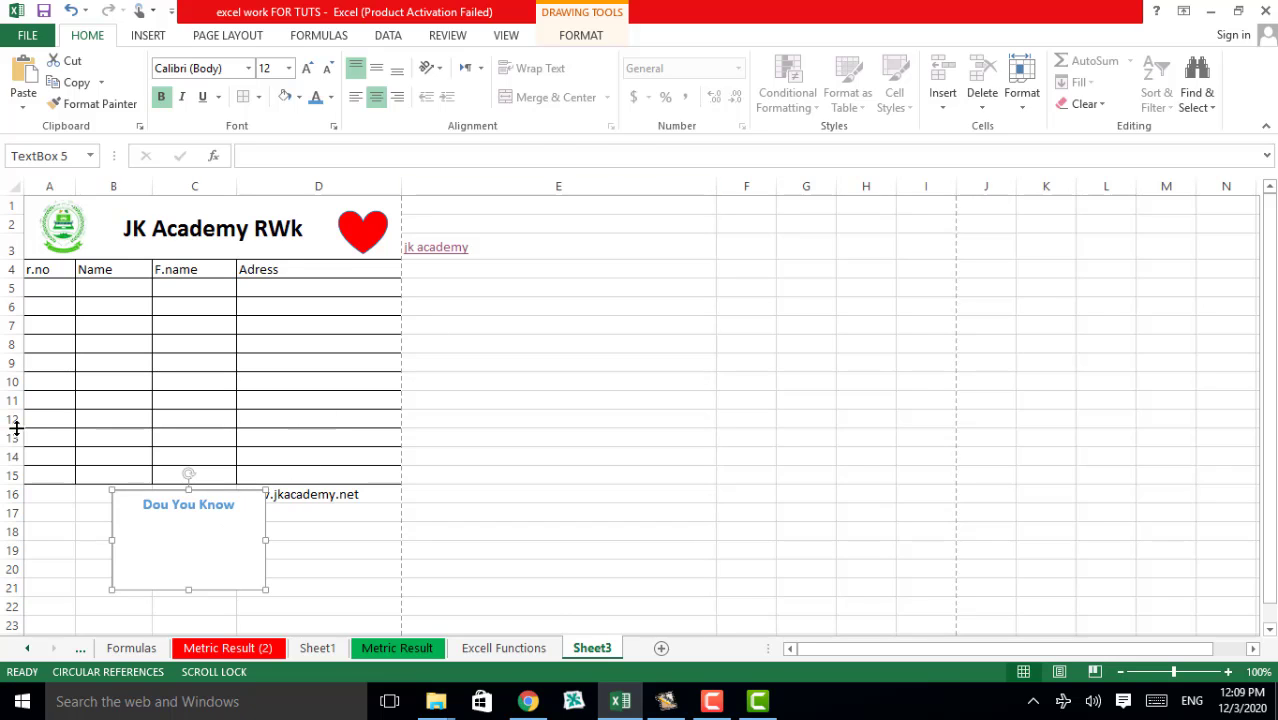
left_click(732, 320)
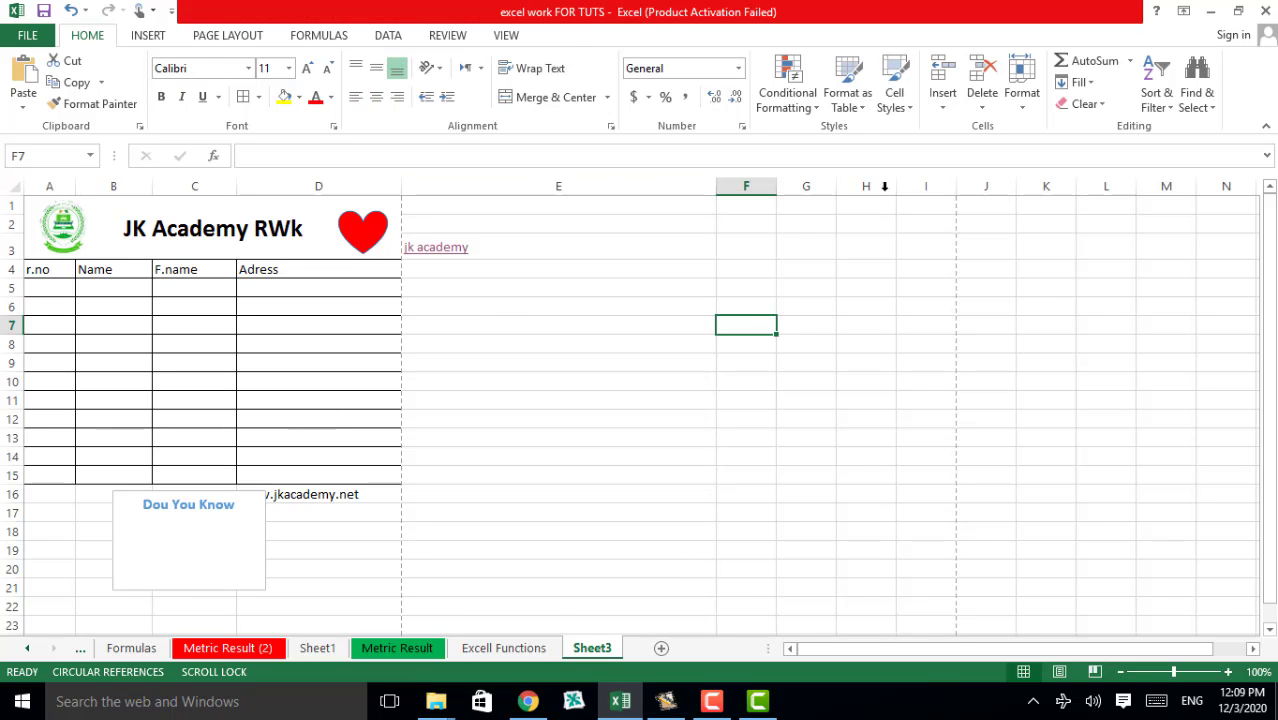
- Add a page header to the sheet with the text "abc" in its centre section
left_click(148, 36)
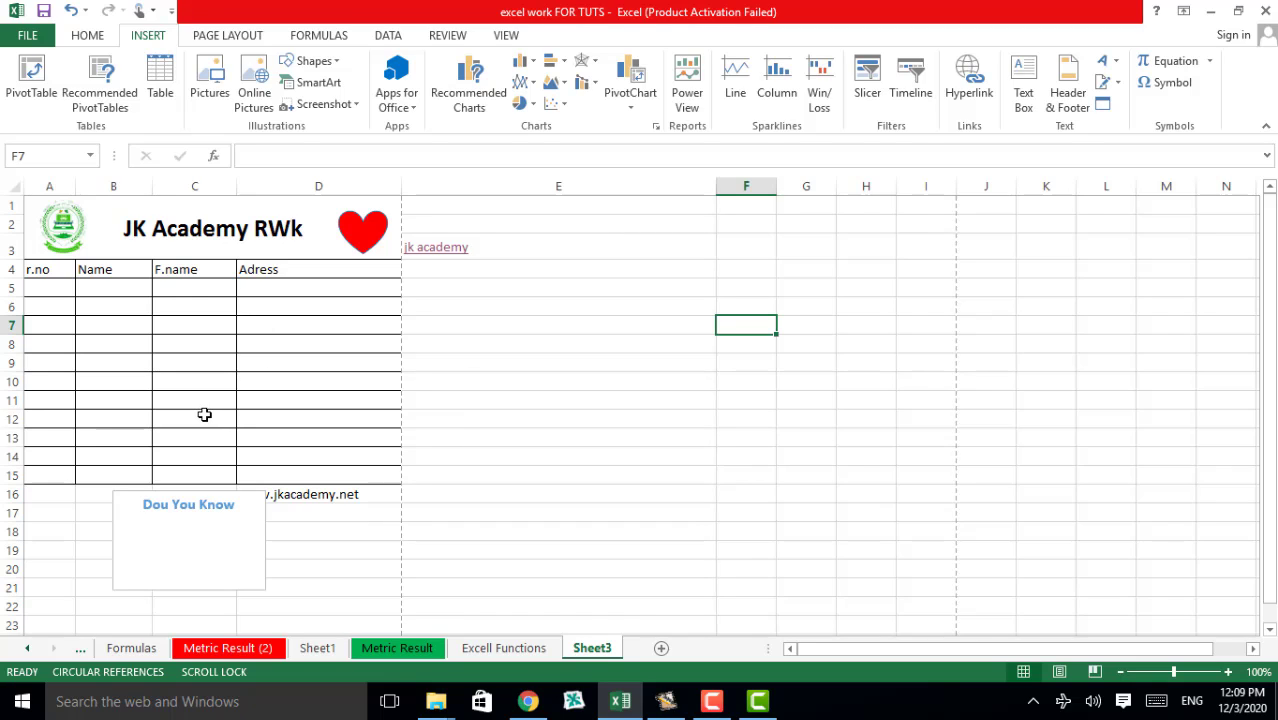
left_click(1070, 105)
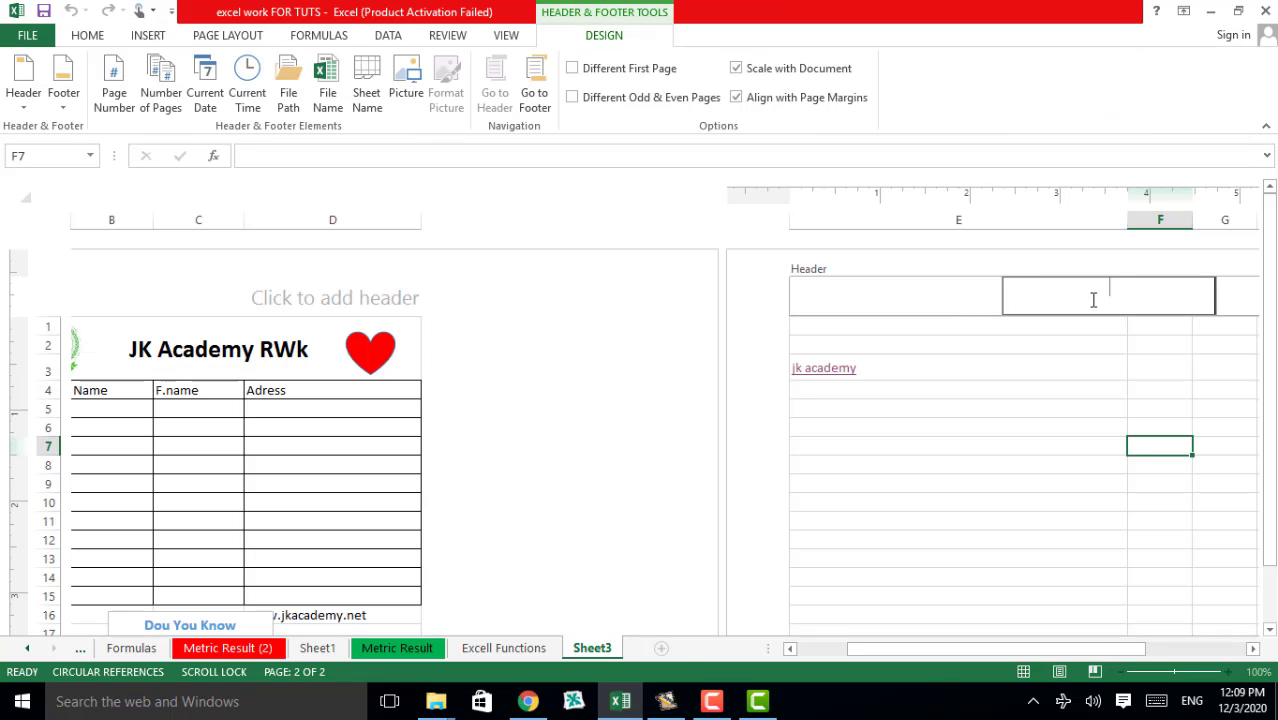
type("abc")
left_click(1094, 388)
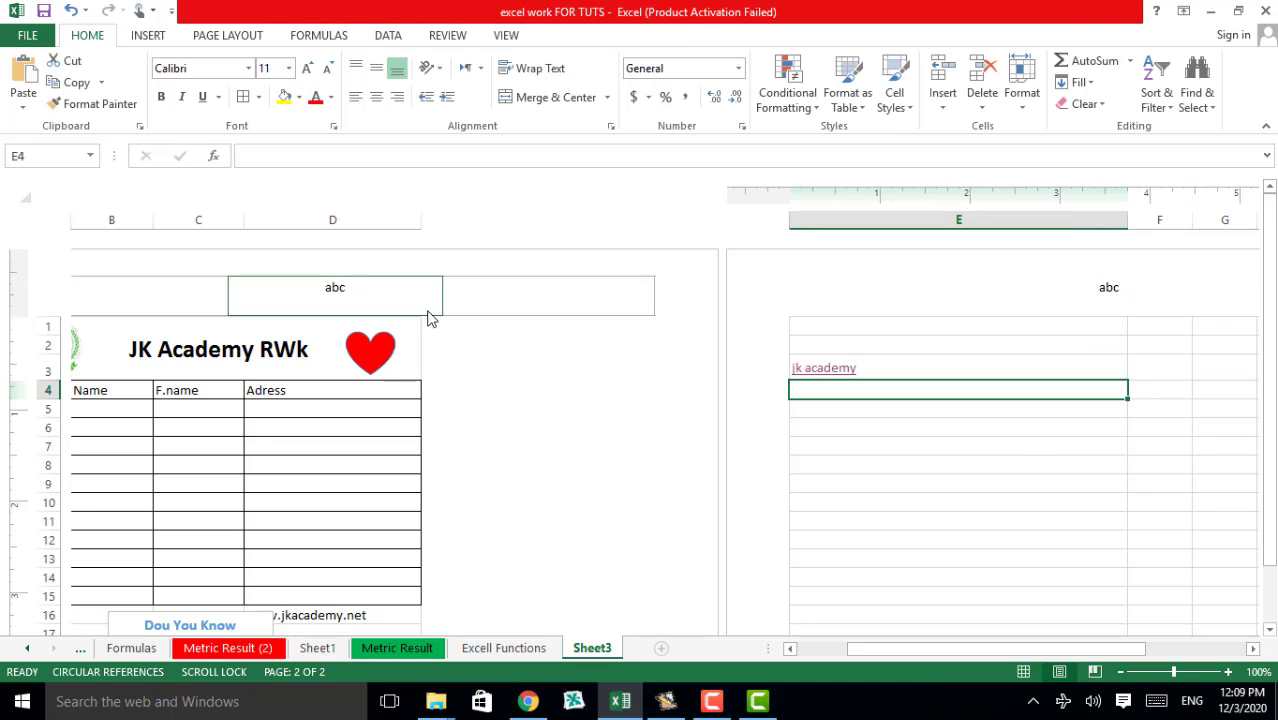
- Examine the header sections on the second page and on the empty page beside it to see where the header text repeats
left_click_drag(903, 649, 1230, 660)
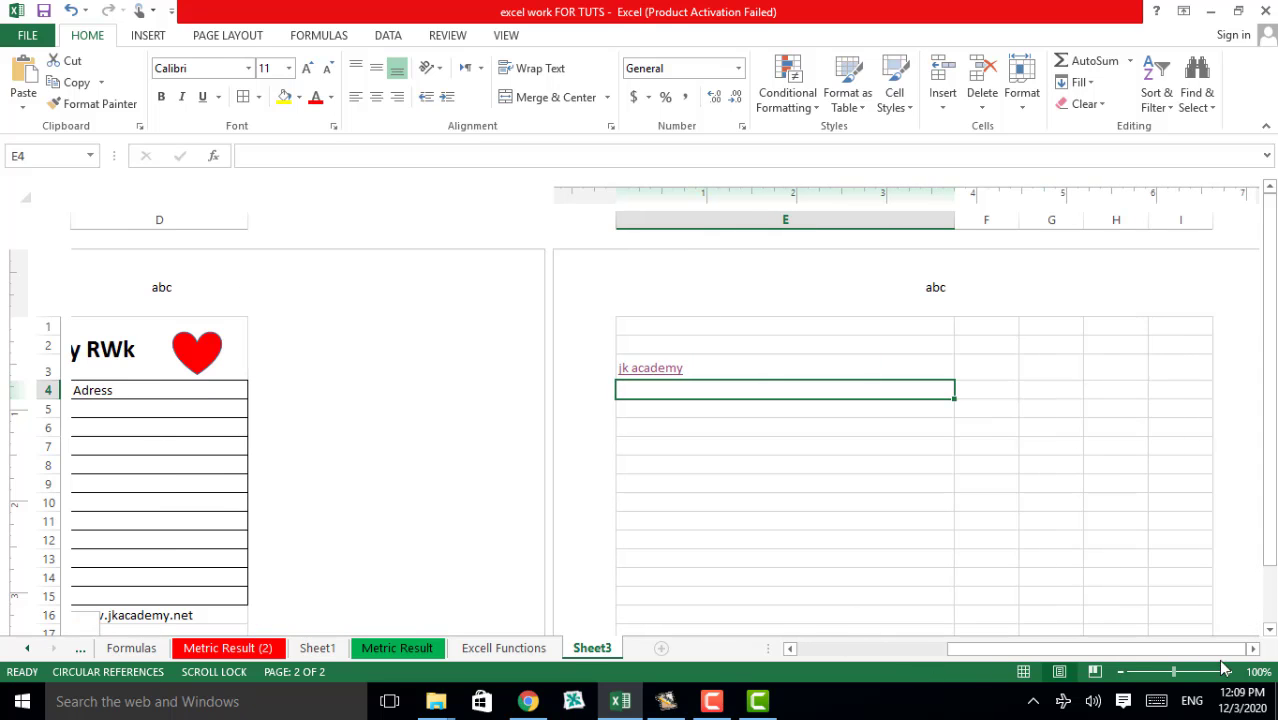
left_click(1254, 649)
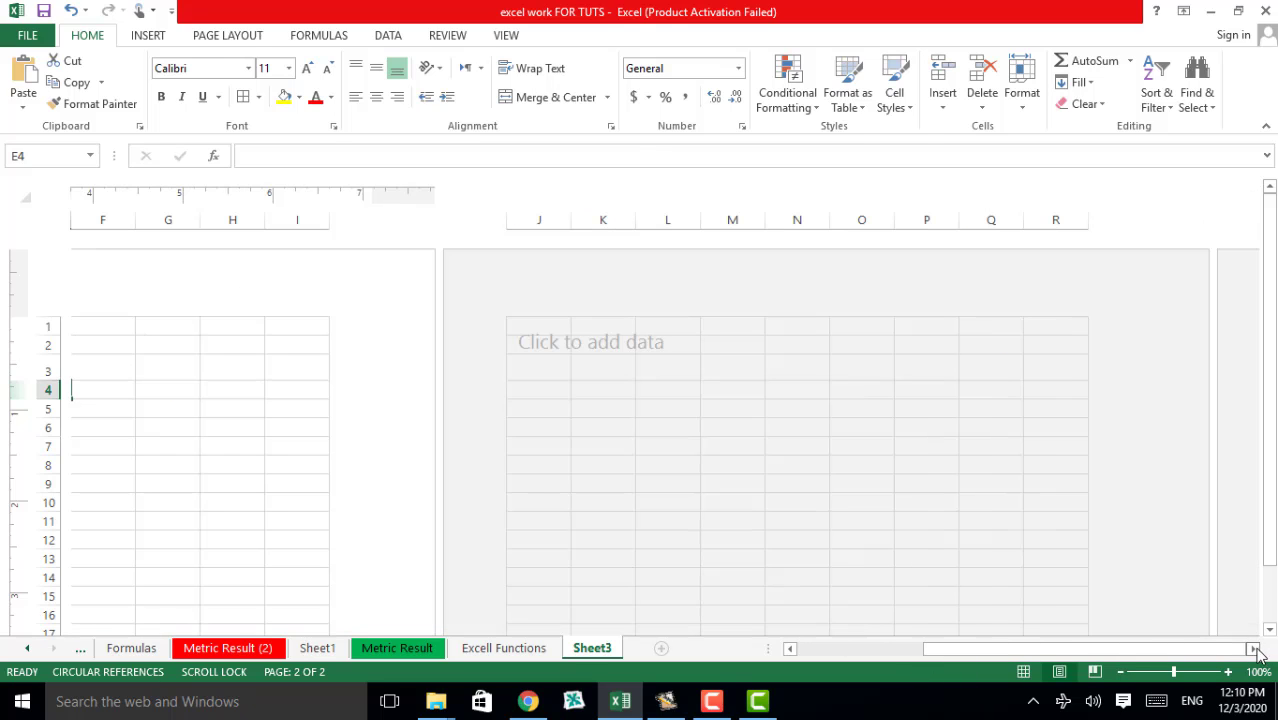
left_click(790, 649)
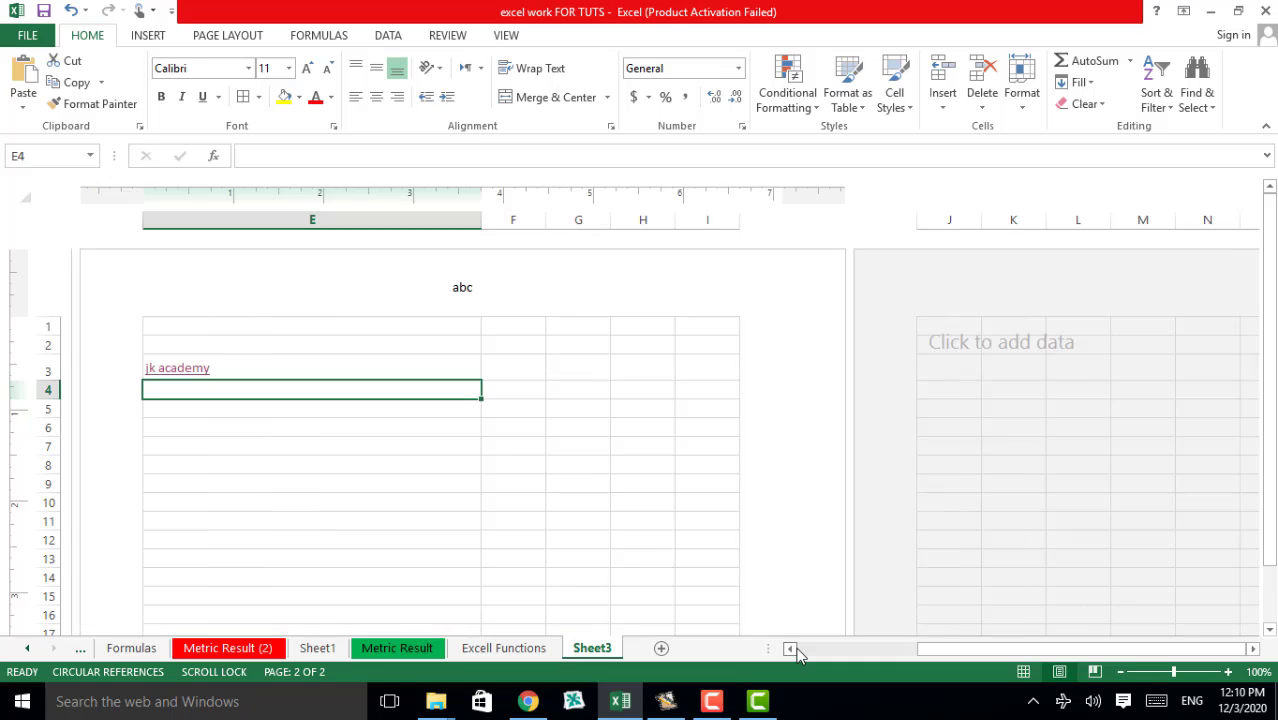
left_click(1026, 290)
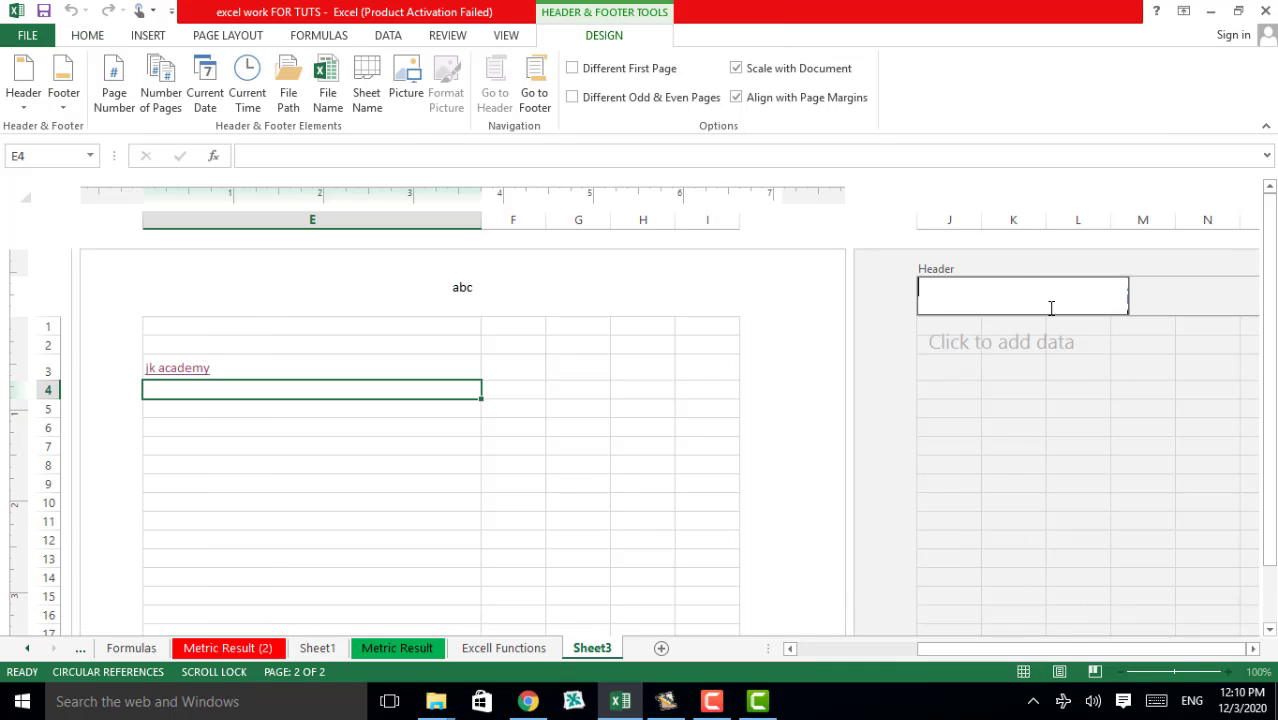
left_click(425, 302)
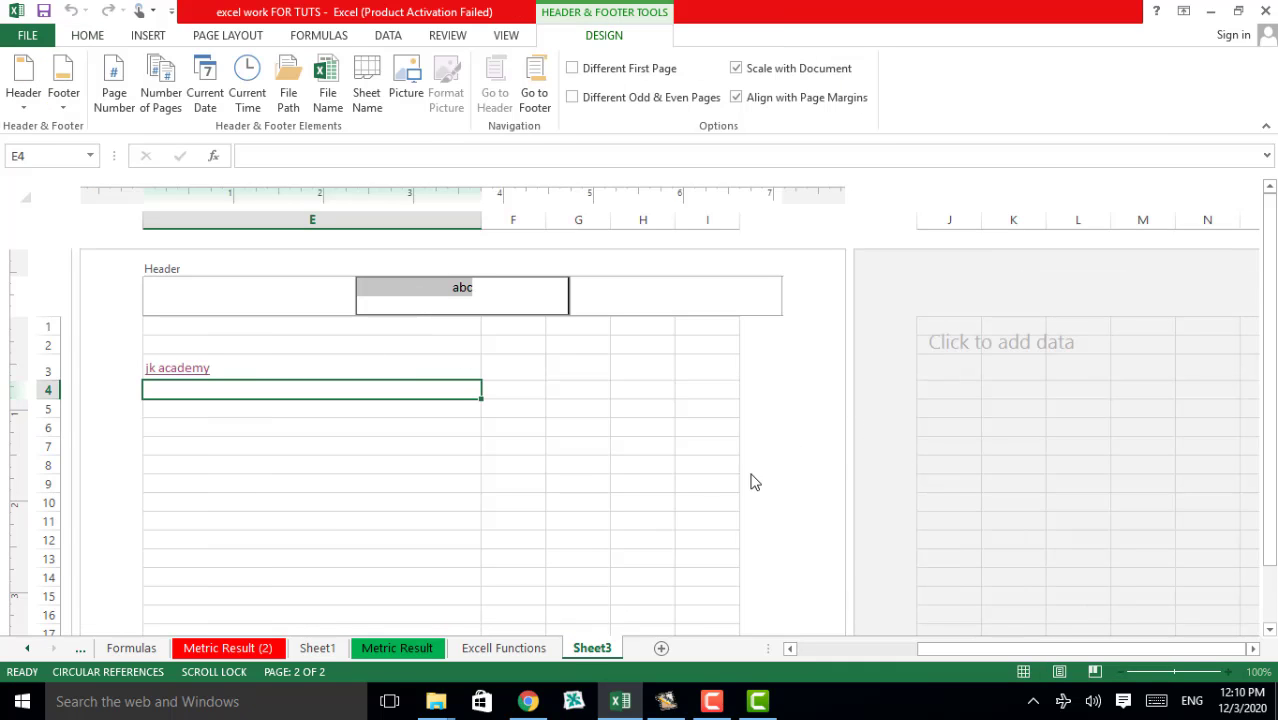
left_click(1252, 649)
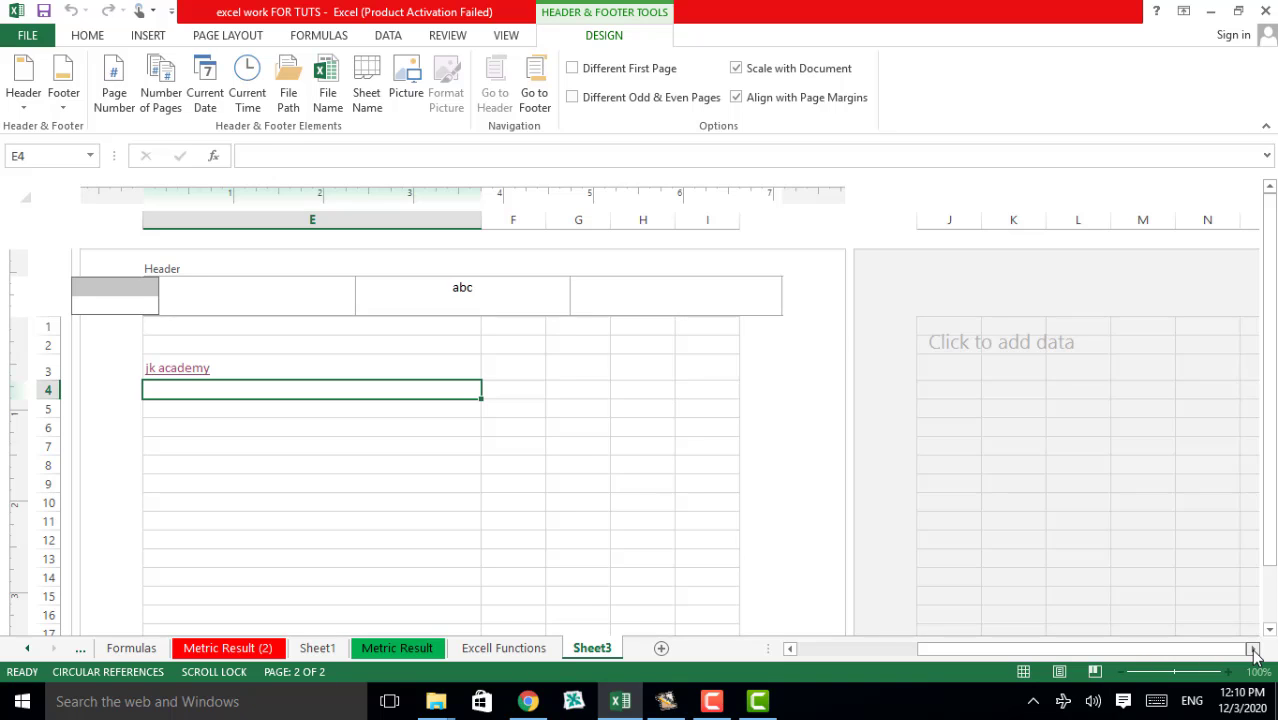
left_click(1252, 649)
left_click(784, 304)
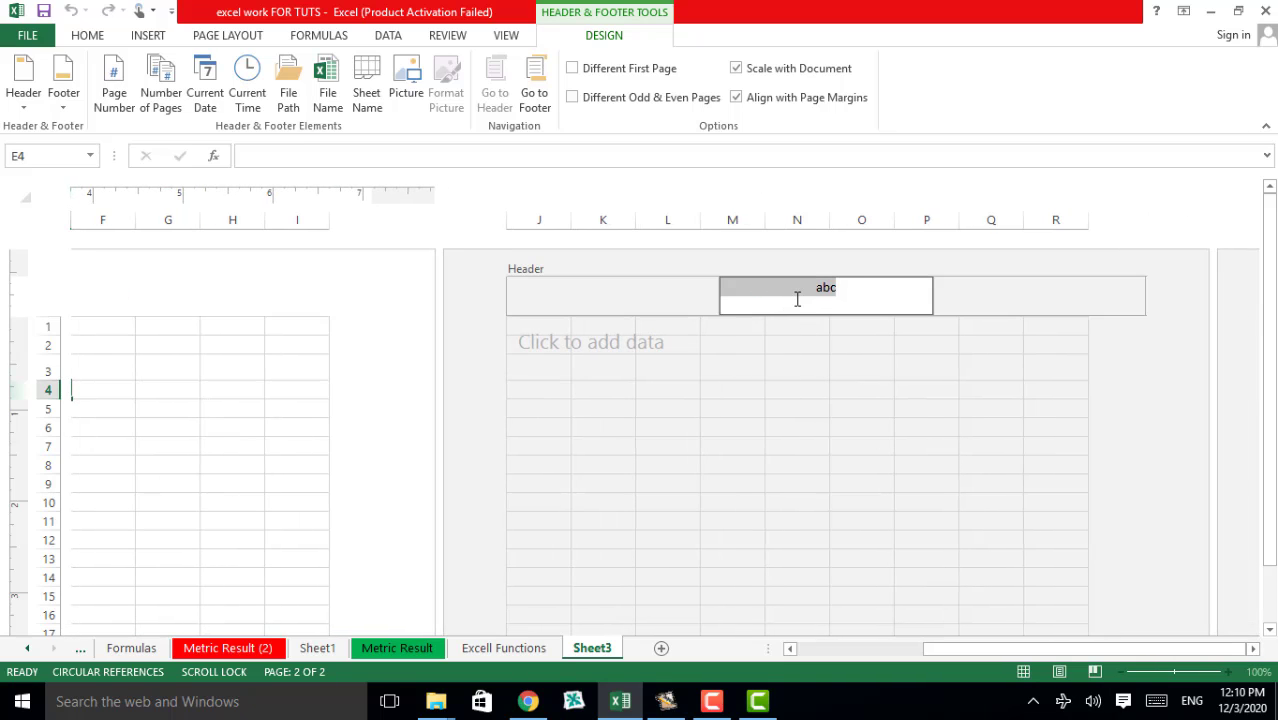